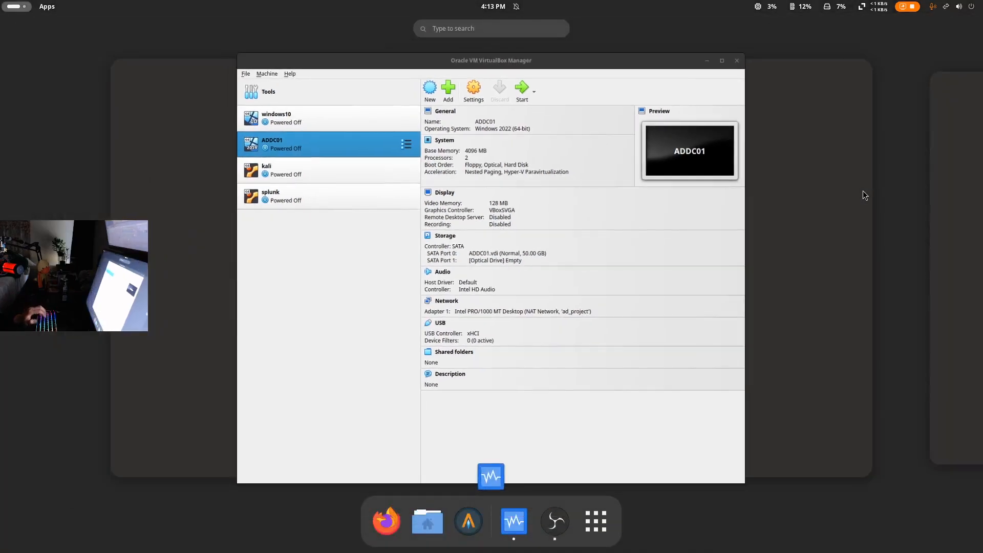
- Launch Firefox, open YouTube from the new-tab shortcuts, then close the browser
{"action": "type", "text": "fire"}
{"action": "key", "text": "Return"}
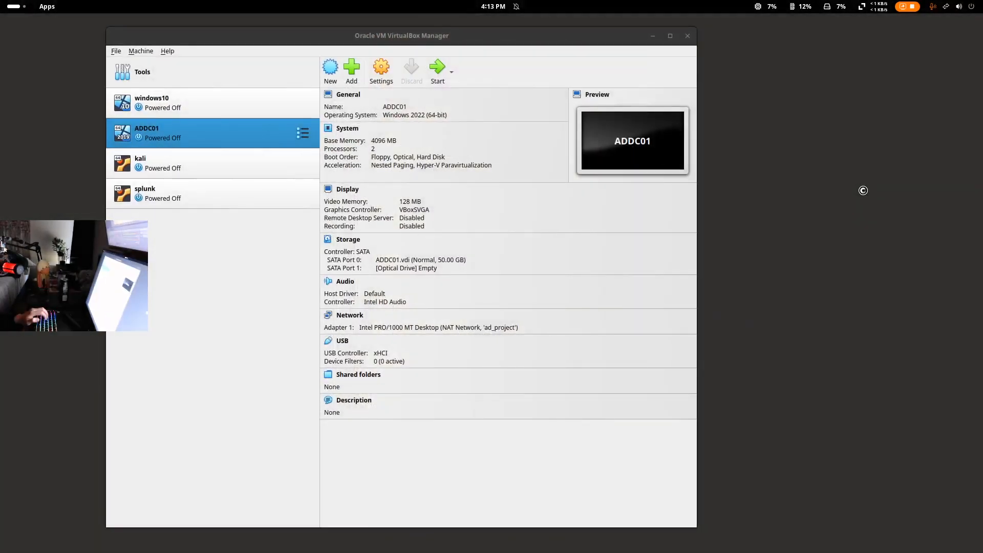
{"action": "left_click", "coordinate": [461, 253]}
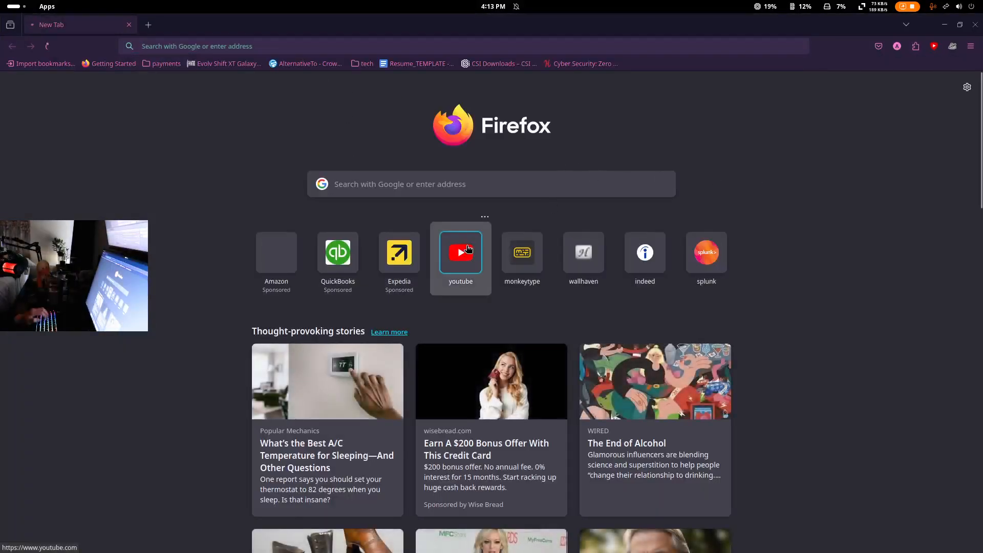
{"action": "left_click", "coordinate": [975, 24]}
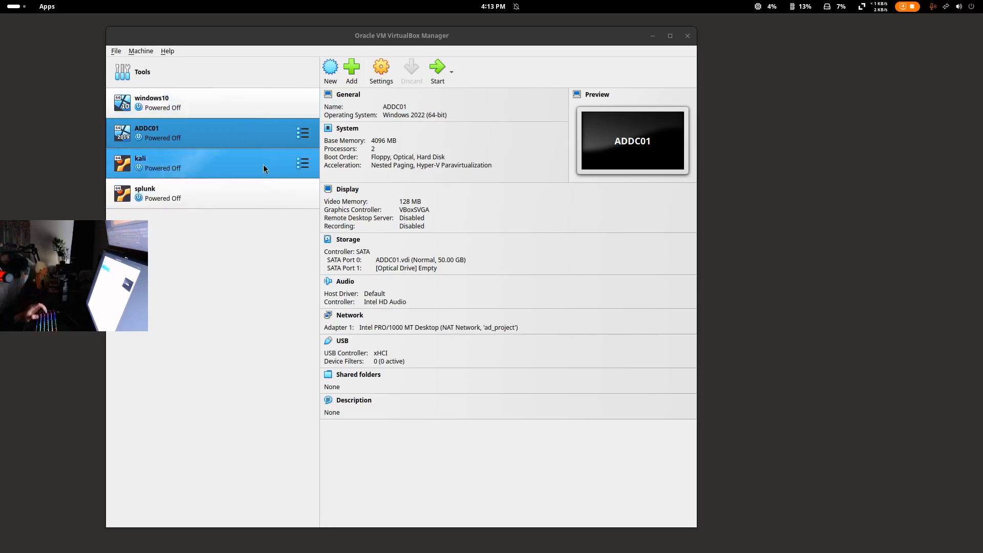
- Review the windows10, ADDC01 and splunk VM entries and move the VirtualBox Manager right
{"action": "left_click", "coordinate": [206, 96]}
{"action": "left_click", "coordinate": [202, 137]}
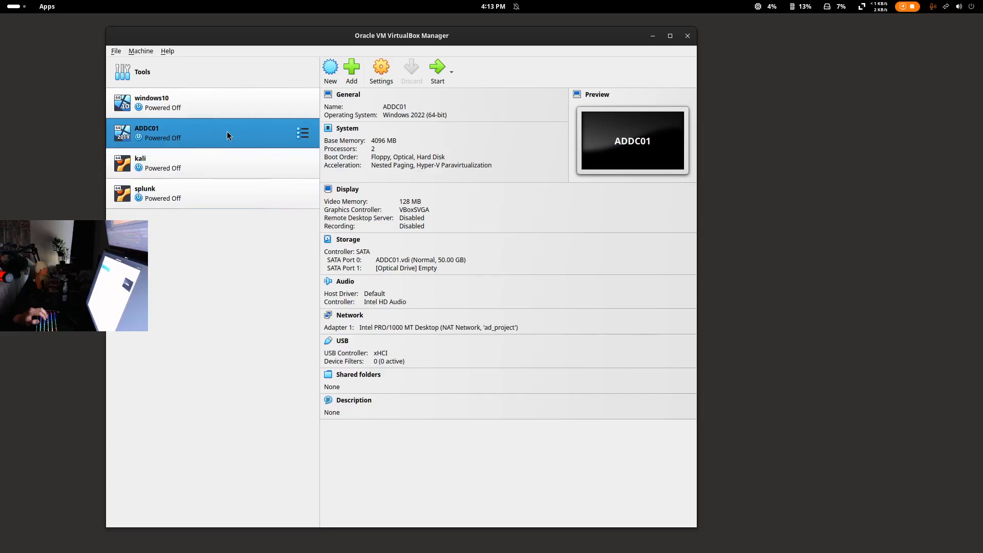
{"action": "left_click", "coordinate": [201, 199]}
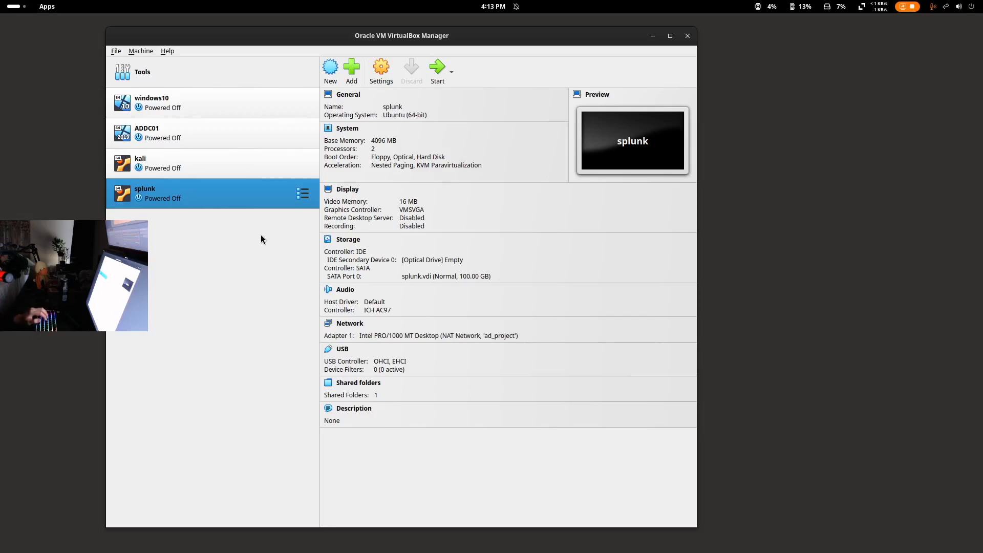
{"action": "left_click_drag", "start_coordinate": [488, 39], "coordinate": [711, 41]}
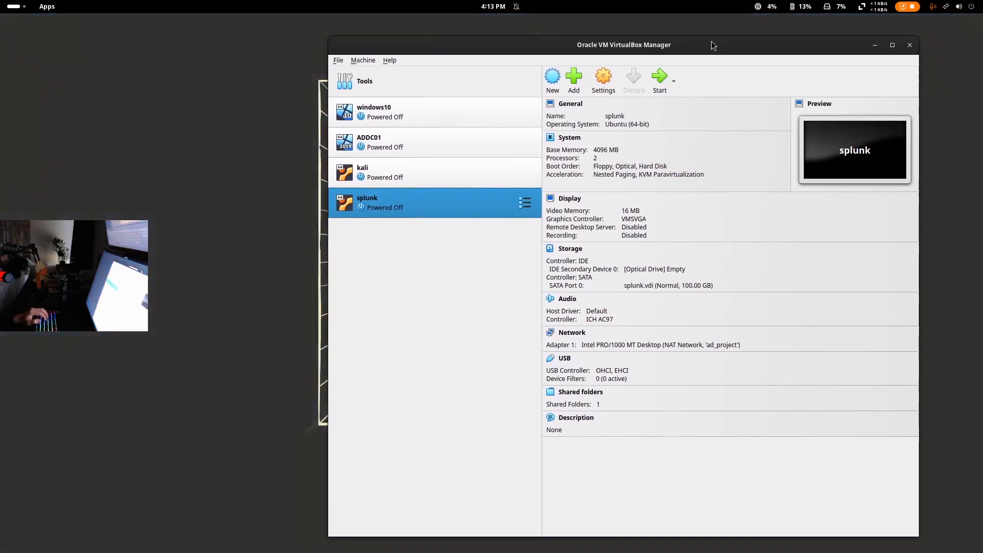
- Start the ADDC01 and splunk VMs and arrange their windows side by side
{"action": "double_click", "coordinate": [453, 140]}
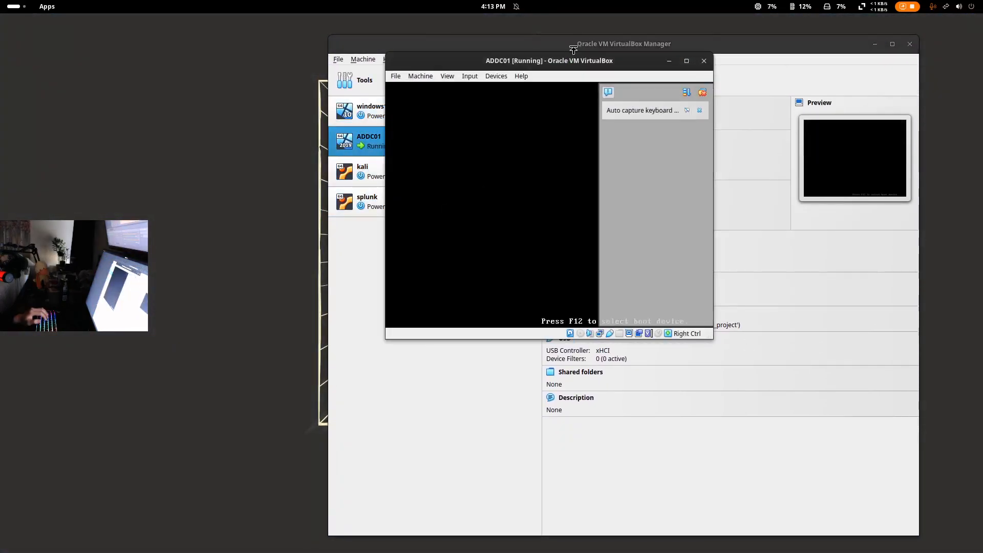
{"action": "left_click_drag", "start_coordinate": [575, 54], "coordinate": [207, 94]}
{"action": "left_click", "coordinate": [388, 206]}
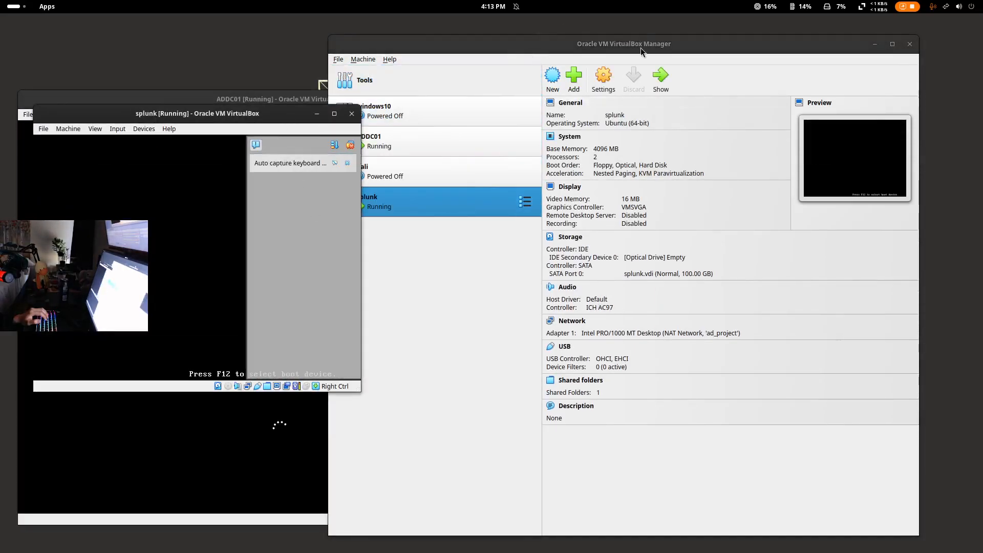
{"action": "left_click_drag", "start_coordinate": [641, 48], "coordinate": [666, 0]}
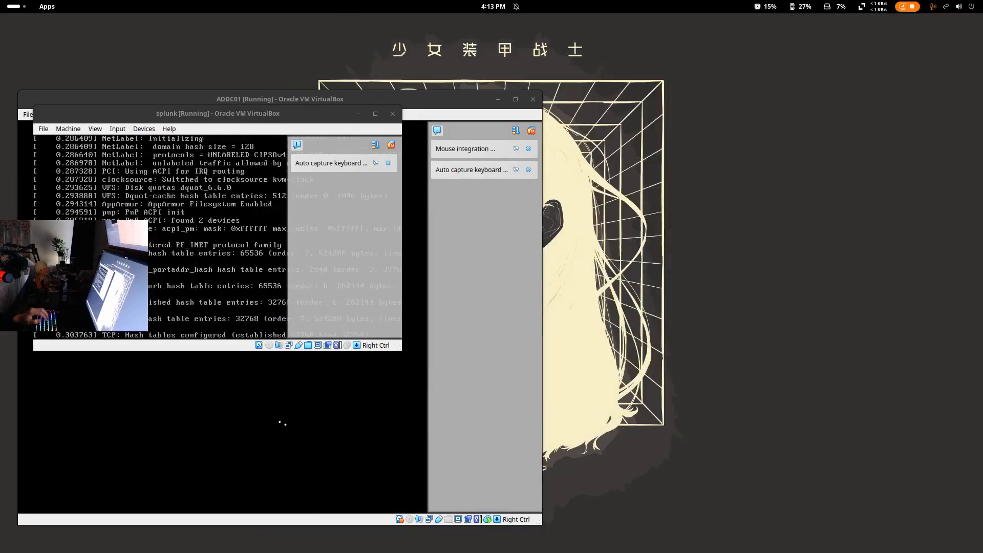
{"action": "left_click_drag", "start_coordinate": [262, 113], "coordinate": [807, 114]}
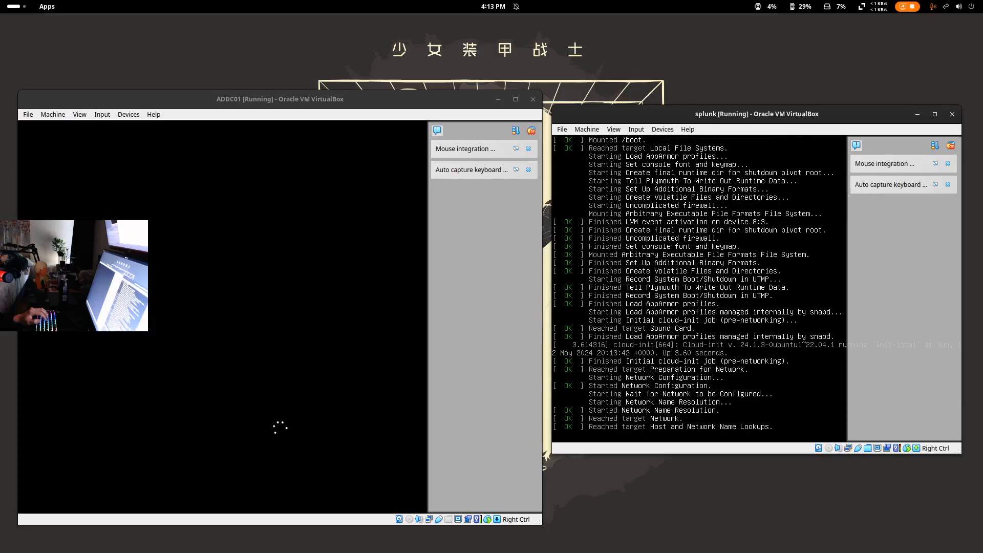
- Dismiss the notice panels in both VM windows and submit the user name at the splunk login
{"action": "left_click", "coordinate": [951, 146]}
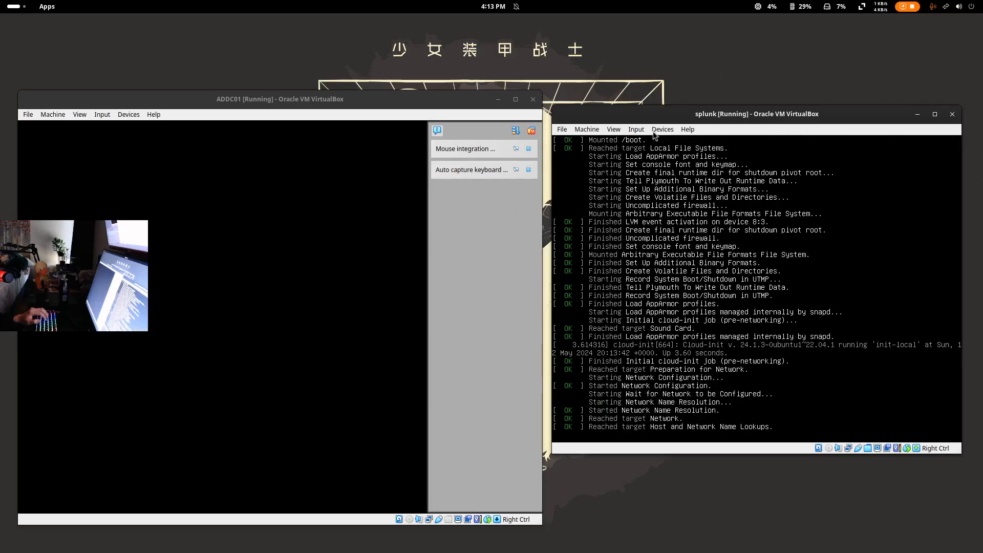
{"action": "left_click", "coordinate": [531, 131]}
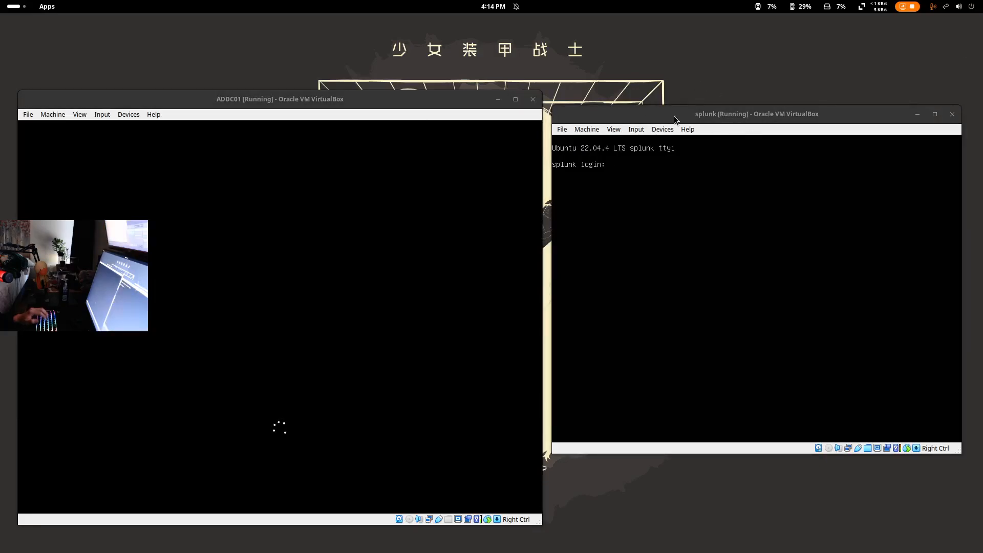
{"action": "left_click", "coordinate": [660, 195]}
{"action": "type", "text": "kenny"}
{"action": "key", "text": "Return"}
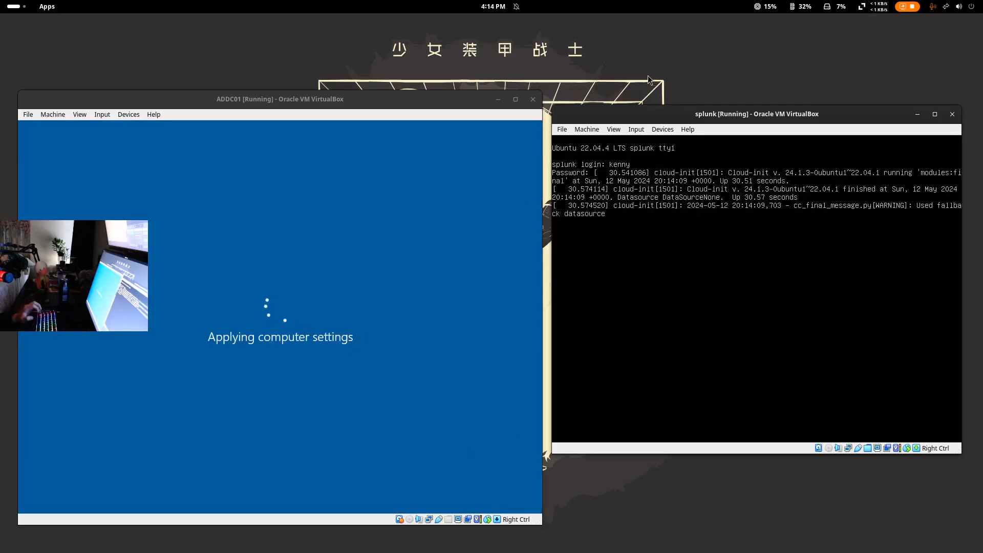
{"action": "key", "text": "super"}
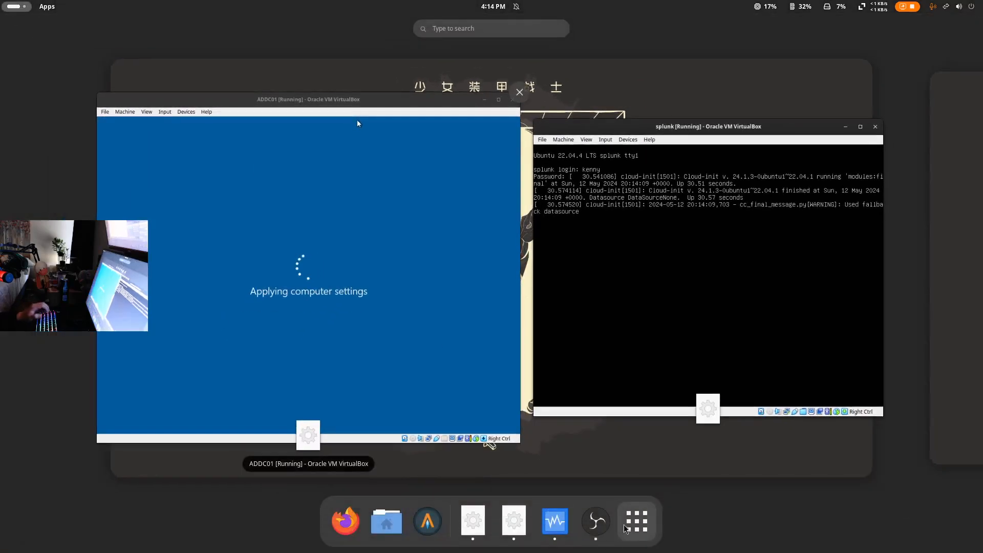
- Launch draw.io, choose Open Existing Diagram, and open the Files app alongside it
{"action": "key", "text": "super"}
{"action": "type", "text": "draw"}
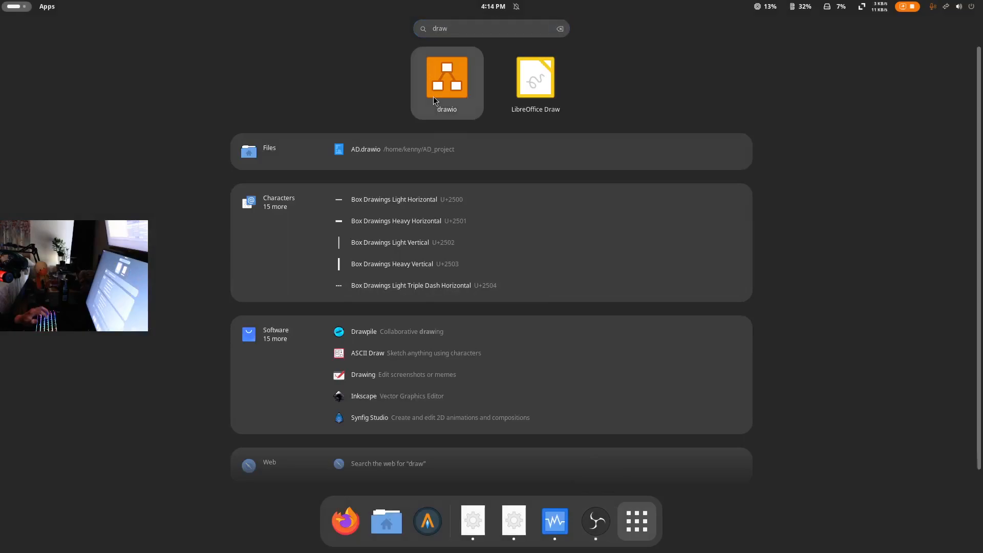
{"action": "left_click", "coordinate": [433, 96]}
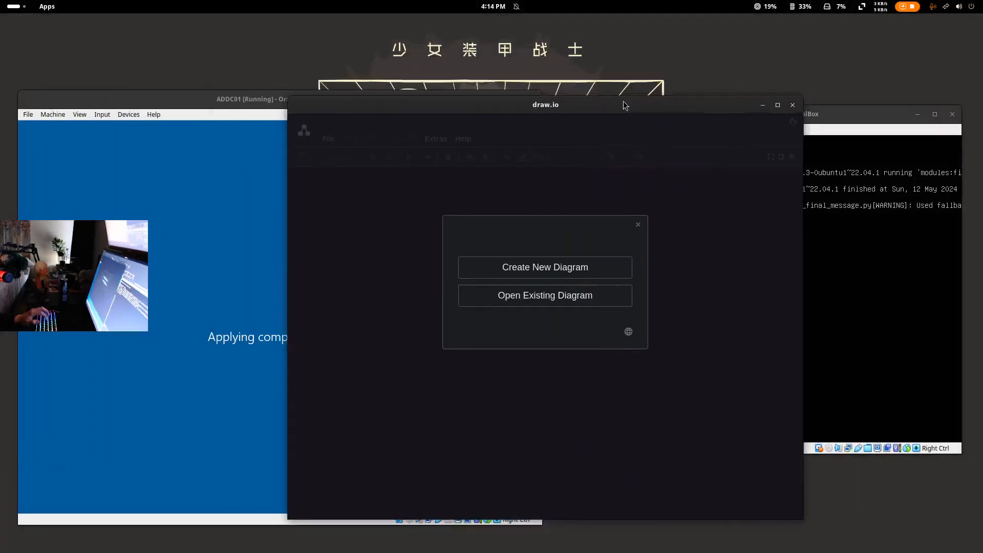
{"action": "left_click_drag", "start_coordinate": [623, 102], "coordinate": [553, 61]}
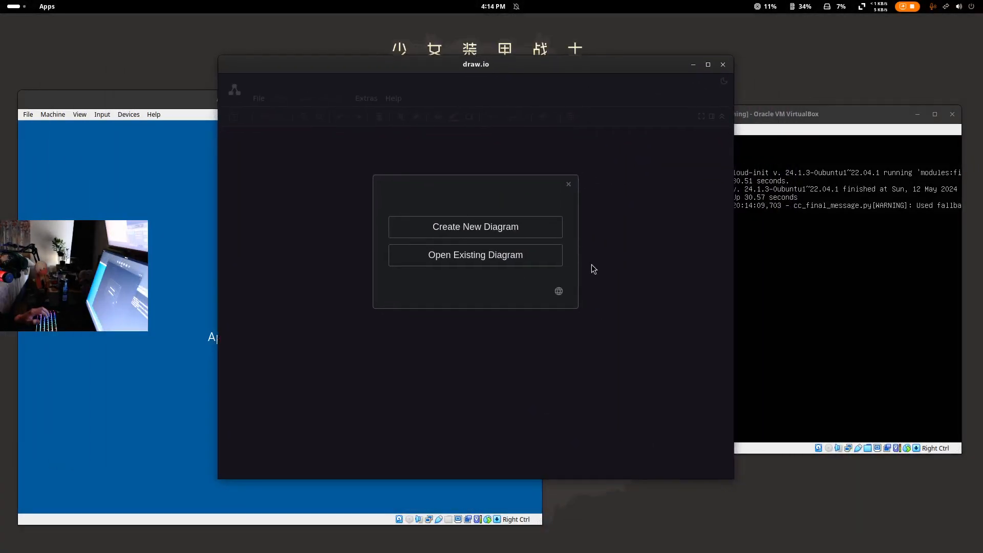
{"action": "left_click", "coordinate": [478, 254]}
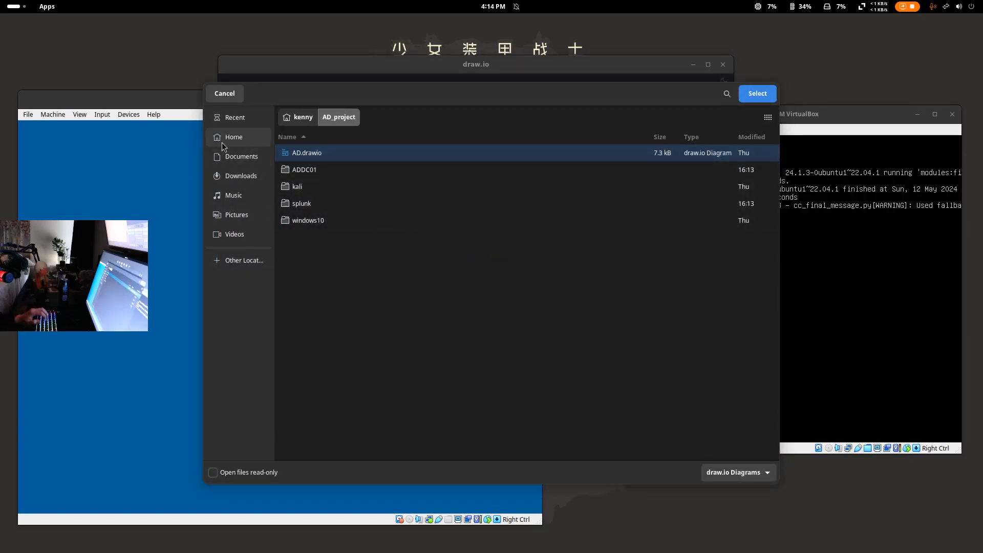
{"action": "left_click", "coordinate": [13, 6]}
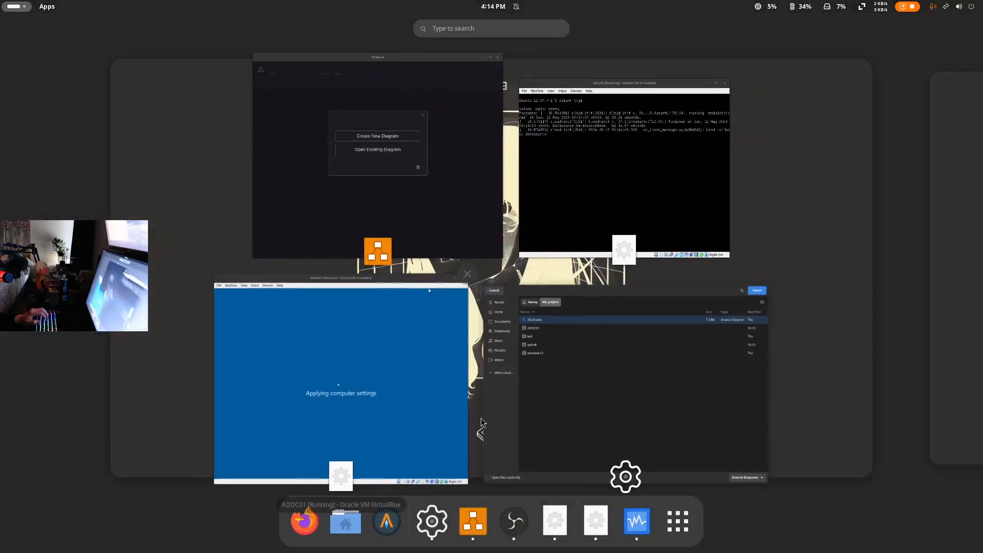
{"action": "left_click", "coordinate": [340, 520]}
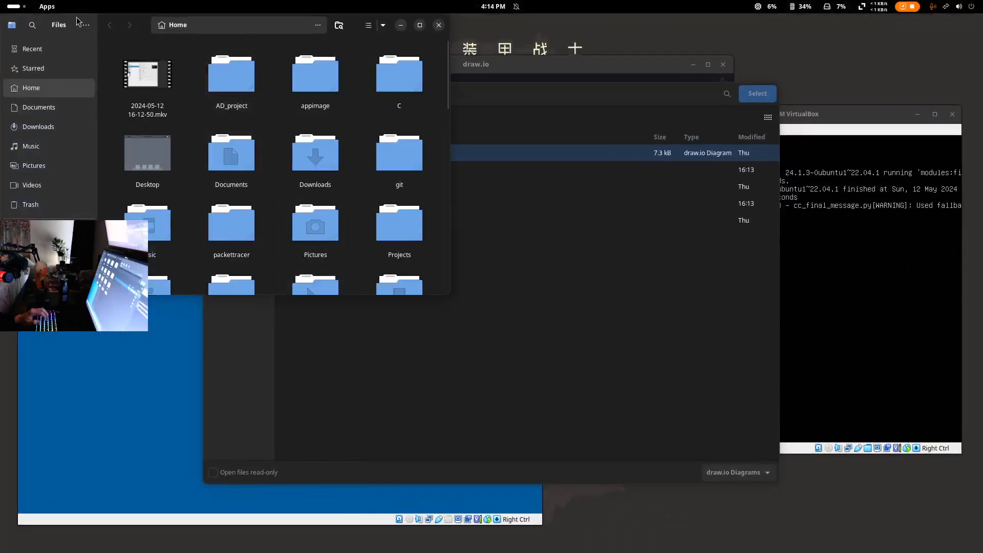
- Open the AD_project folder in Files, reset the splunk console with Ctrl+C, and open AD.drawio
{"action": "left_click_drag", "start_coordinate": [57, 23], "coordinate": [183, 107]}
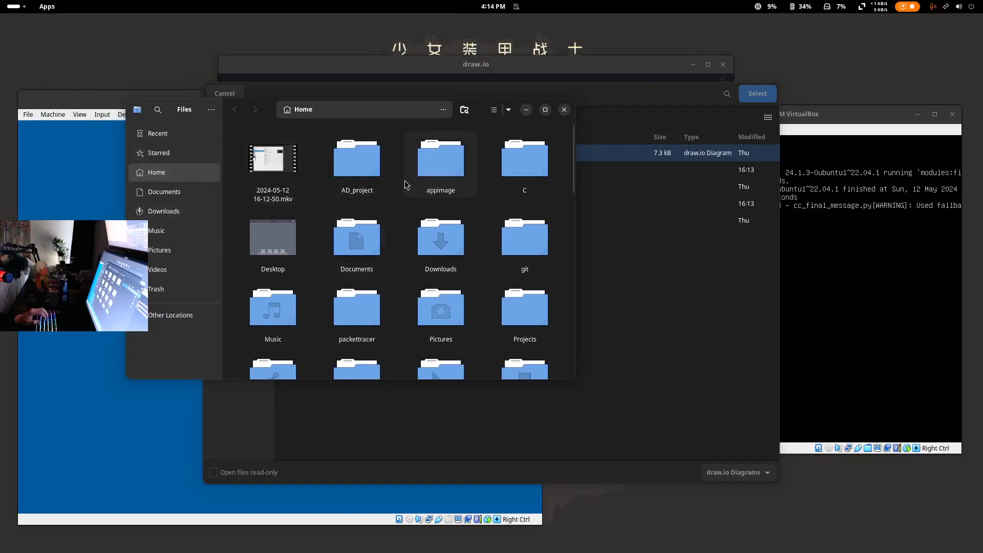
{"action": "double_click", "coordinate": [354, 191]}
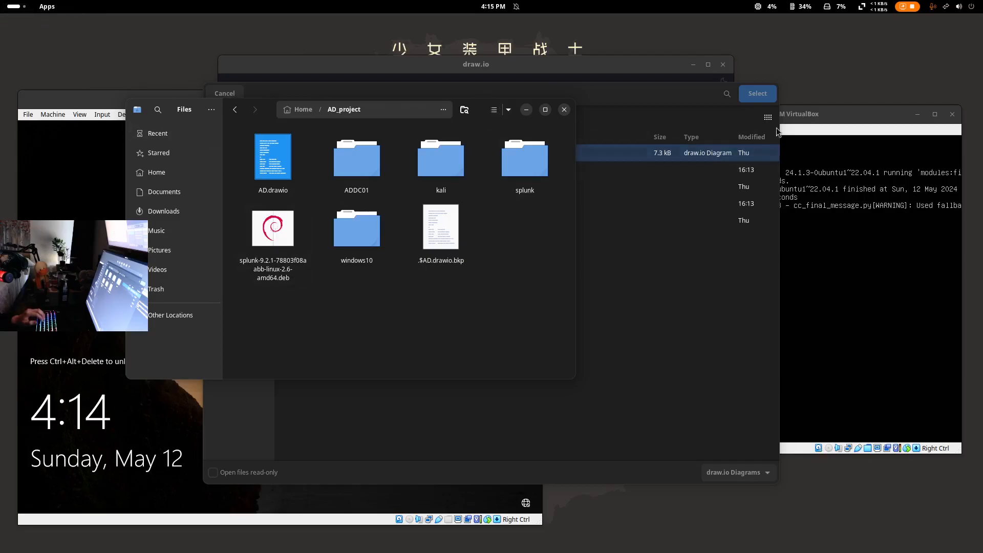
{"action": "left_click", "coordinate": [849, 125]}
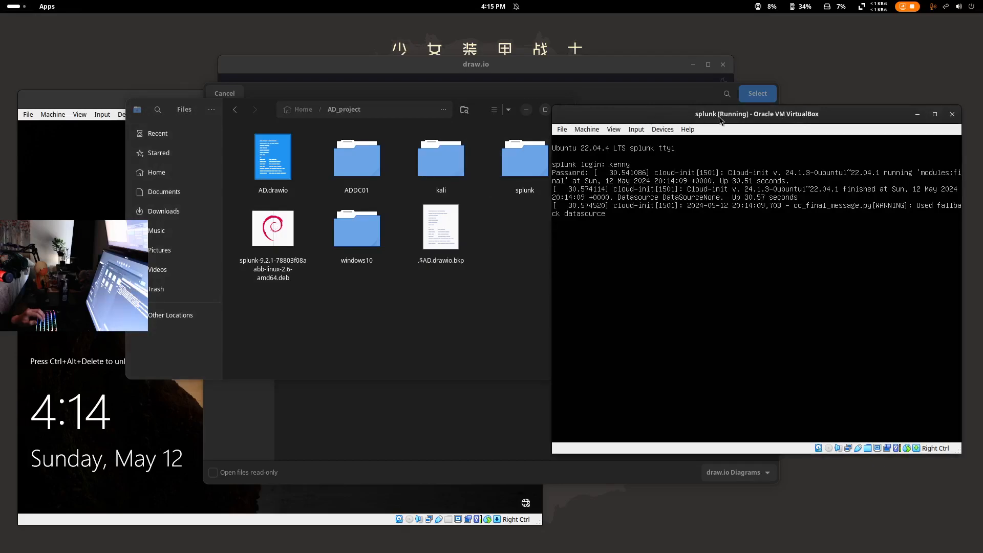
{"action": "key", "text": "ctrl+c"}
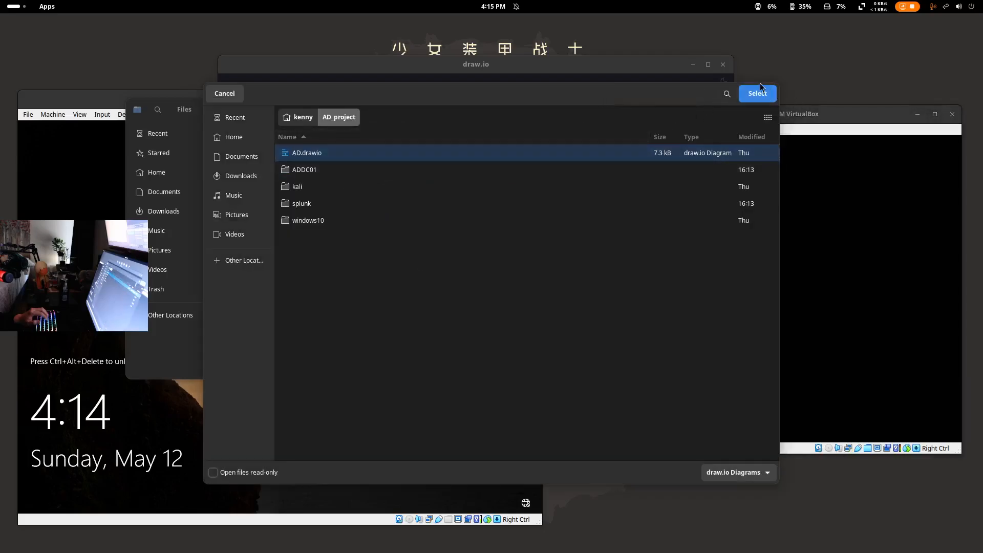
{"action": "left_click", "coordinate": [769, 101]}
{"action": "left_click", "coordinate": [183, 114]}
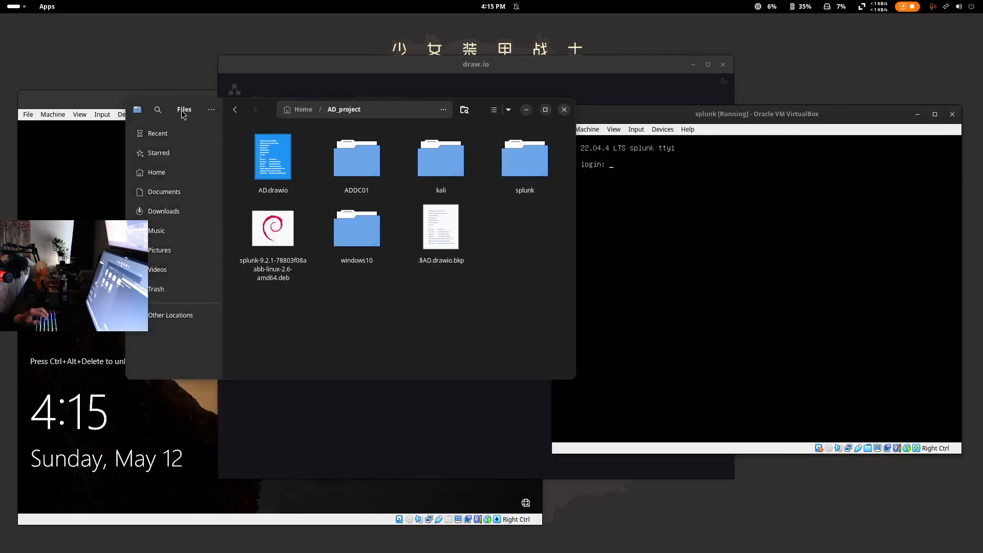
- Close Files and bring the AD.drawio network diagram to the front, left of the splunk window
{"action": "left_click", "coordinate": [565, 111]}
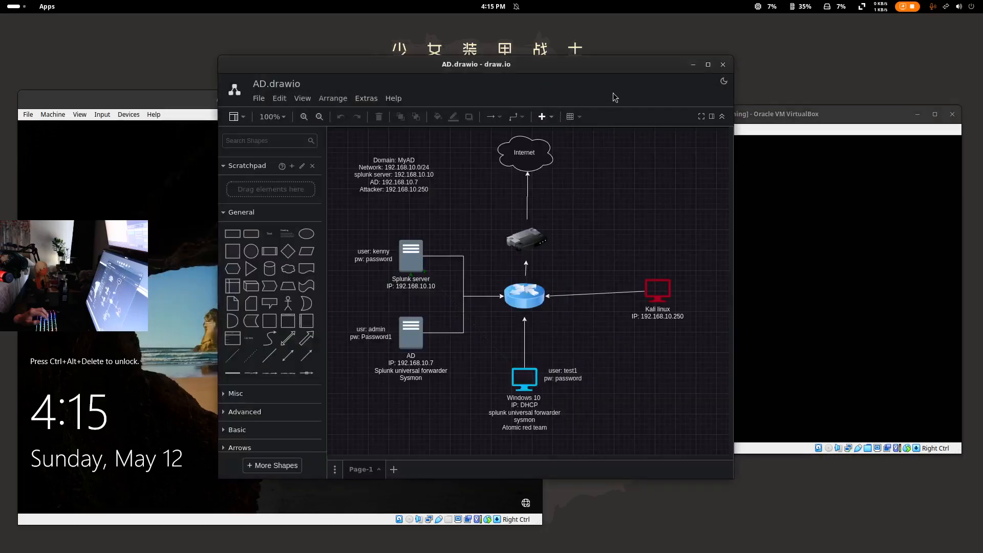
{"action": "left_click_drag", "start_coordinate": [581, 67], "coordinate": [487, 59]}
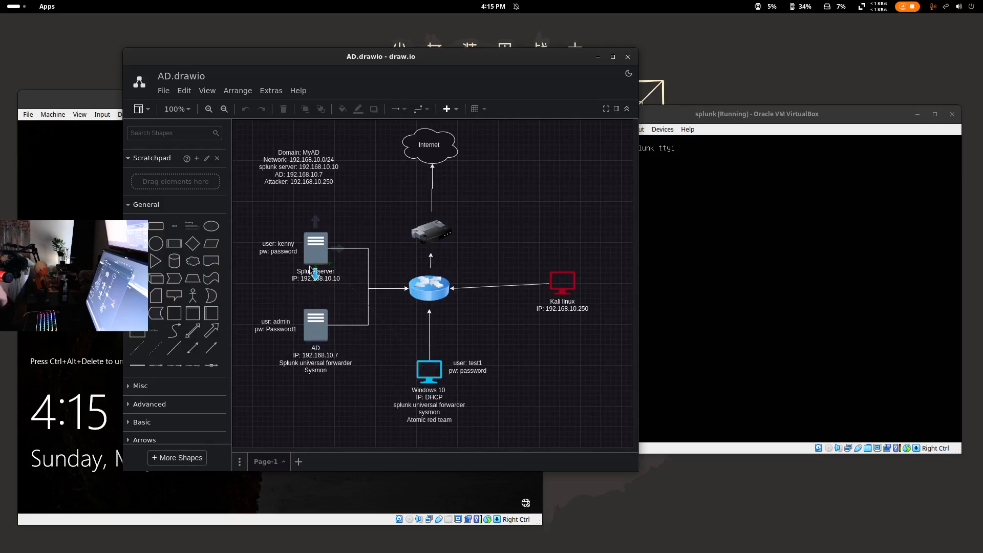
{"action": "mouse_move", "coordinate": [691, 118]}
{"action": "left_mouse_down"}
{"action": "mouse_move", "coordinate": [685, 109]}
{"action": "mouse_move", "coordinate": [695, 114]}
{"action": "left_mouse_up"}
{"action": "left_click", "coordinate": [524, 74]}
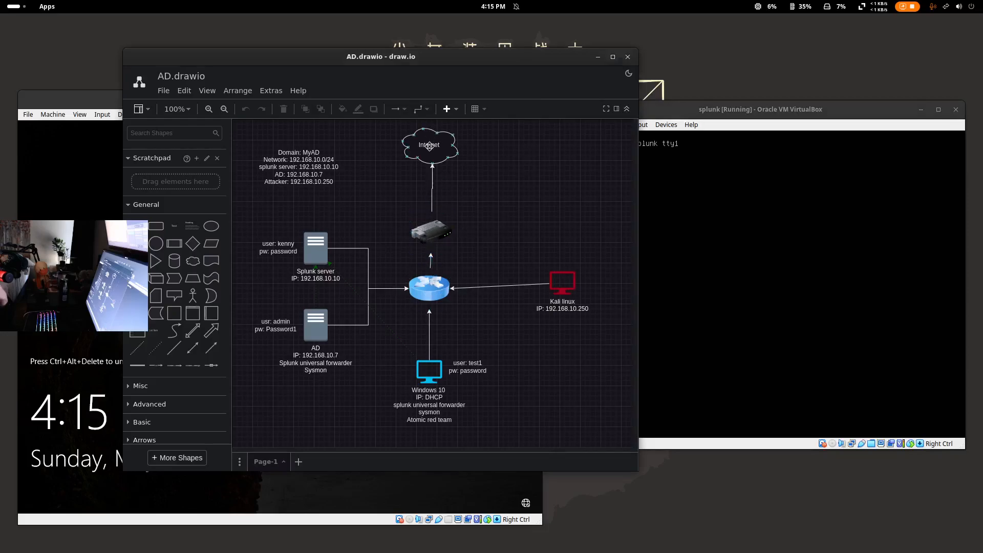
- Log in to the splunk console with the user name and account password
{"action": "left_click", "coordinate": [692, 123]}
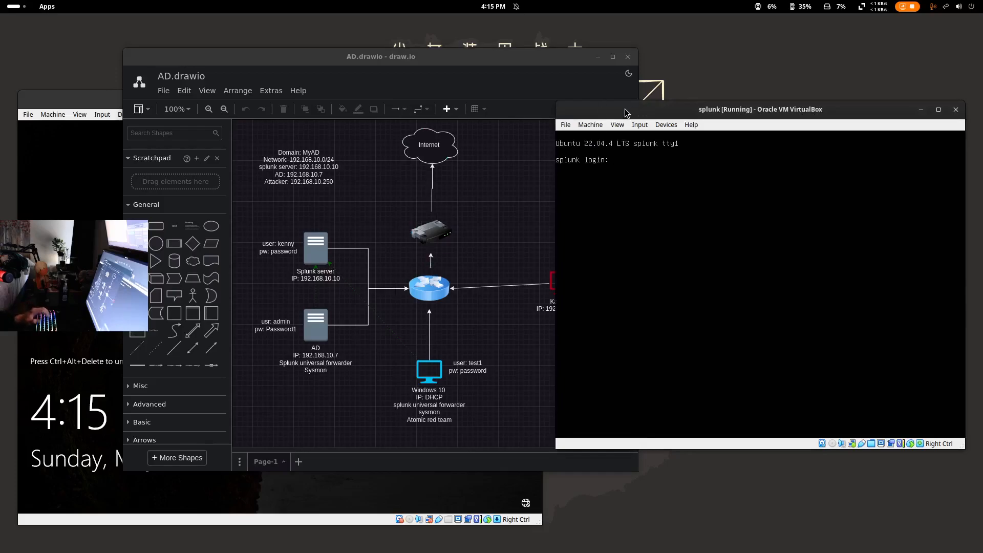
{"action": "type", "text": "kenny"}
{"action": "key", "text": "Return"}
{"action": "type", "text": "password"}
{"action": "key", "text": "Return"}
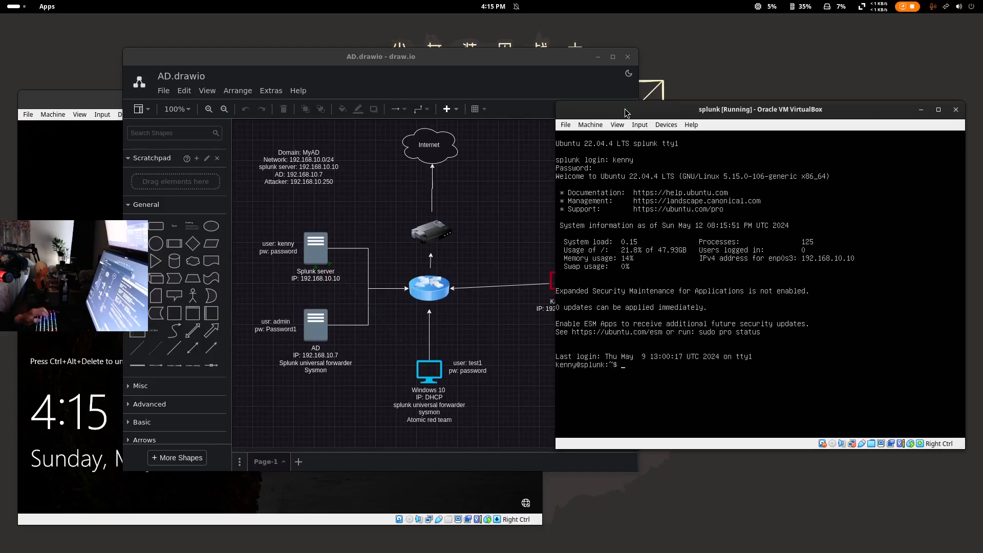
- Move the splunk console window up and hide the draw.io diagram window
{"action": "left_click_drag", "start_coordinate": [675, 106], "coordinate": [678, 88]}
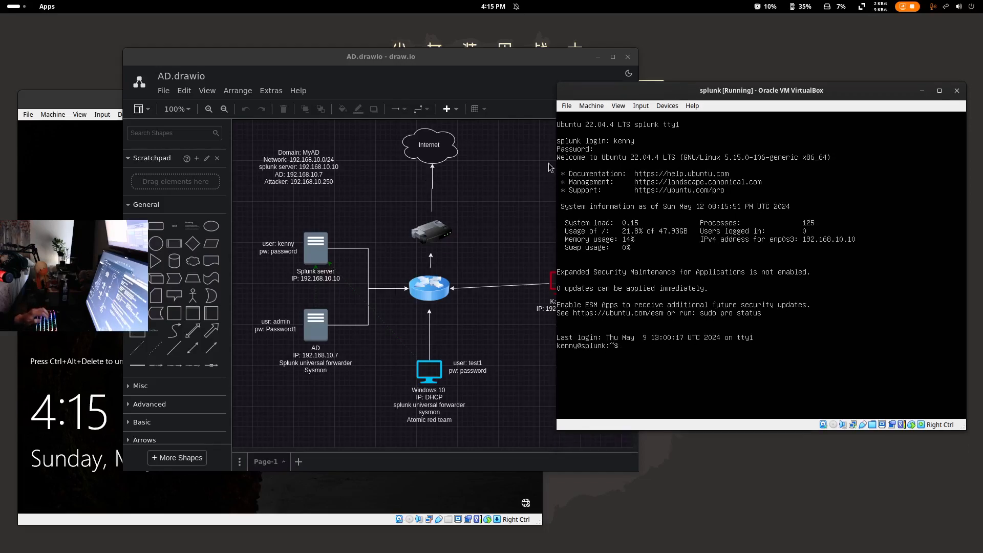
{"action": "left_click", "coordinate": [568, 58]}
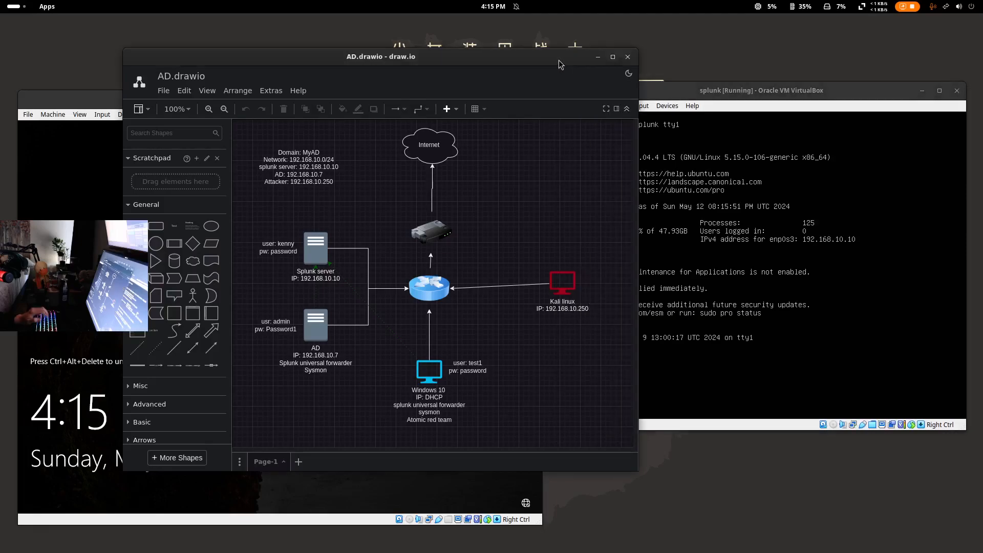
{"action": "key", "text": "super+h"}
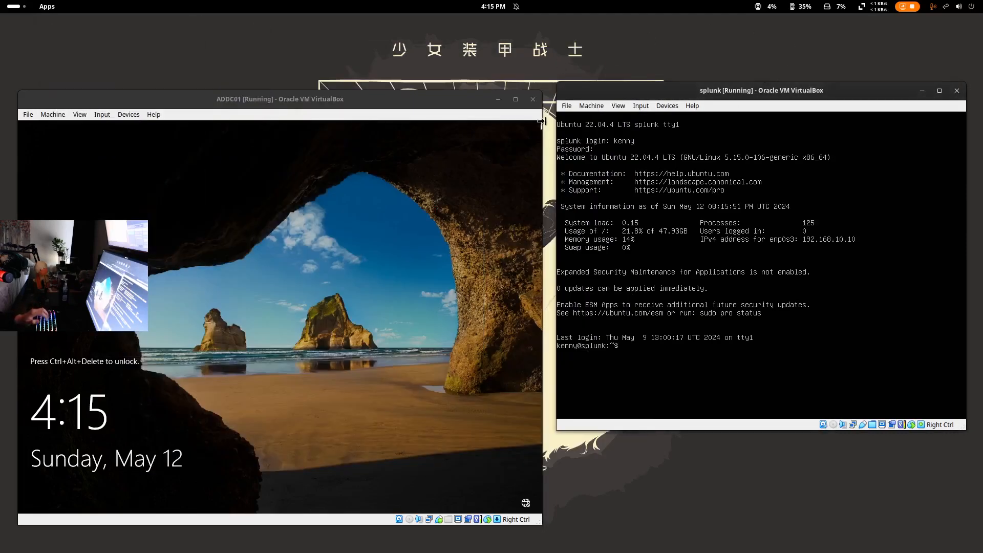
- Send Ctrl-Alt-Del to ADDC01 through Input > Keyboard to reach its sign-in screen
{"action": "left_click", "coordinate": [204, 355]}
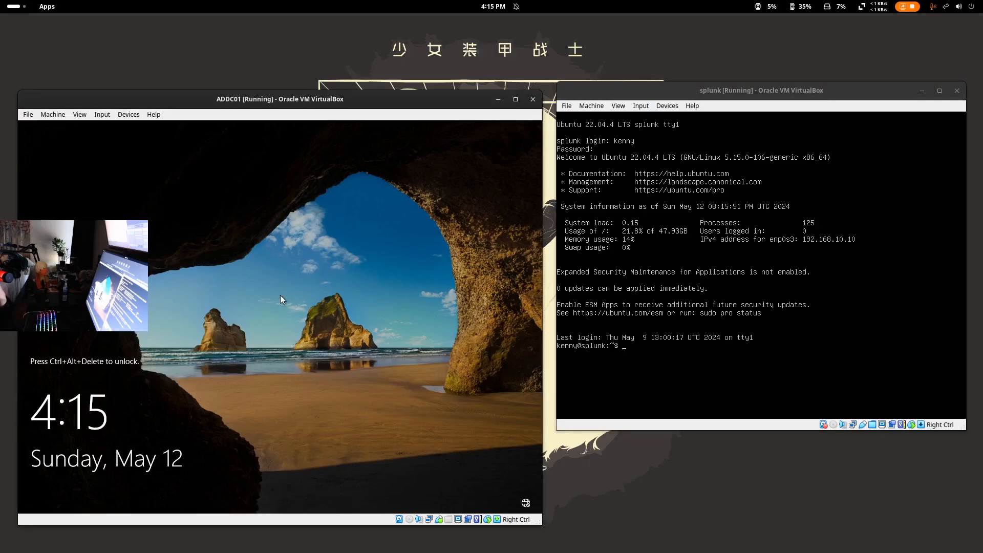
{"action": "left_click", "coordinate": [107, 115]}
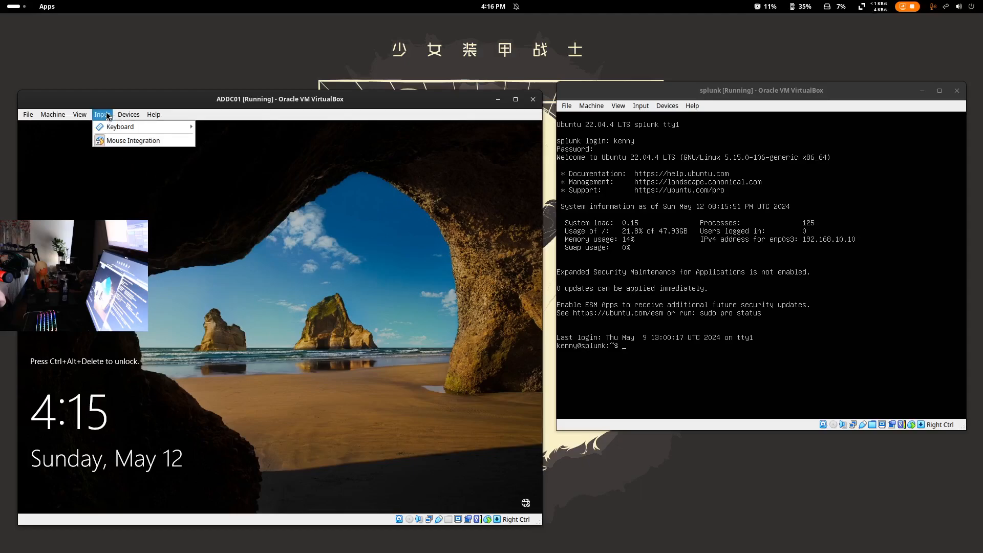
{"action": "mouse_move", "coordinate": [123, 127]}
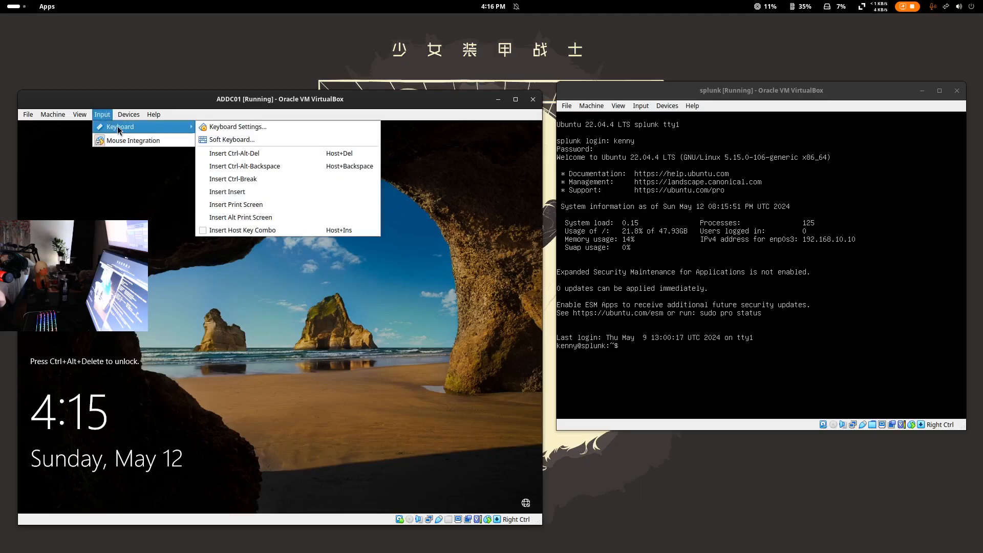
{"action": "left_click", "coordinate": [234, 153]}
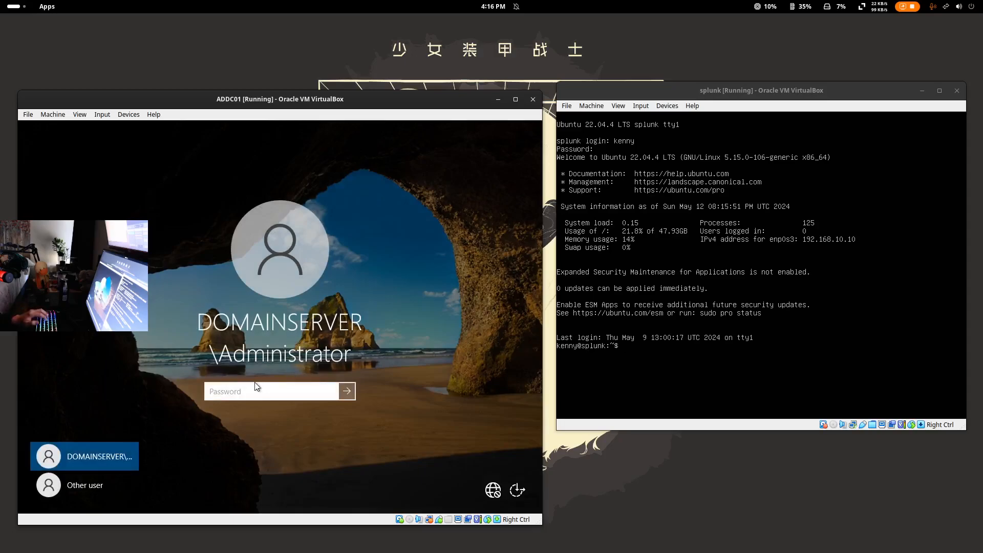
- Select the Administrator account and hide the draw.io diagram to reveal the sign-in screen
{"action": "left_click", "coordinate": [88, 486]}
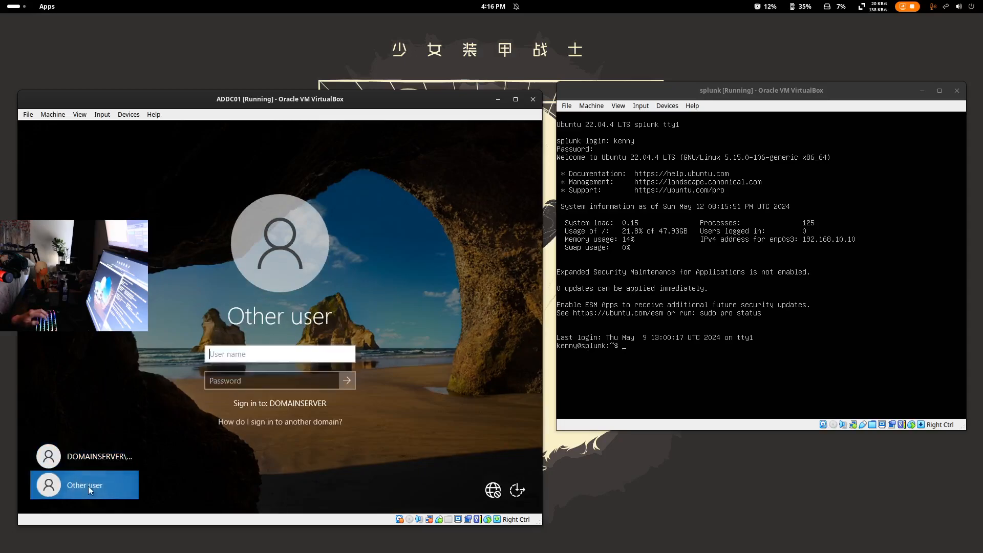
{"action": "left_click", "coordinate": [103, 447]}
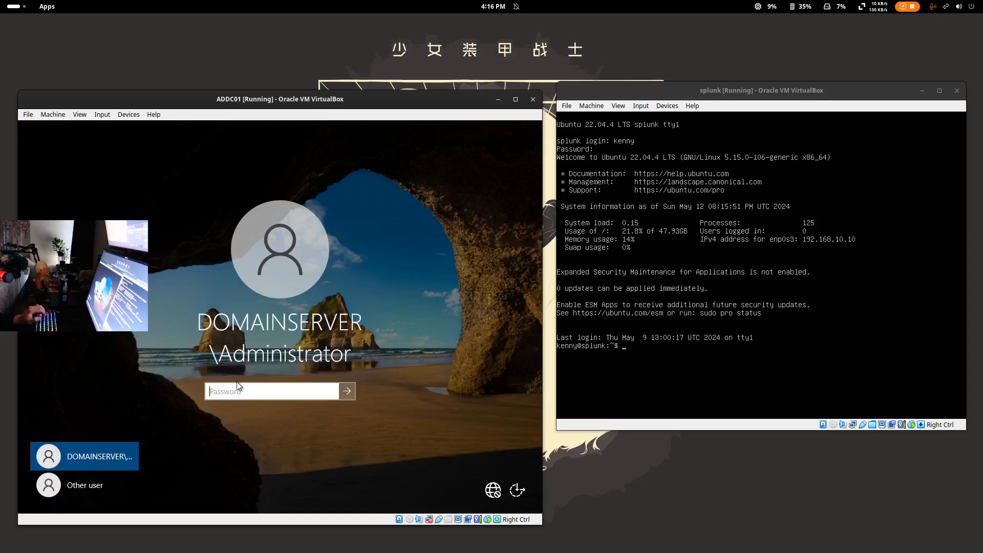
{"action": "left_click", "coordinate": [15, 7]}
{"action": "left_click", "coordinate": [286, 241]}
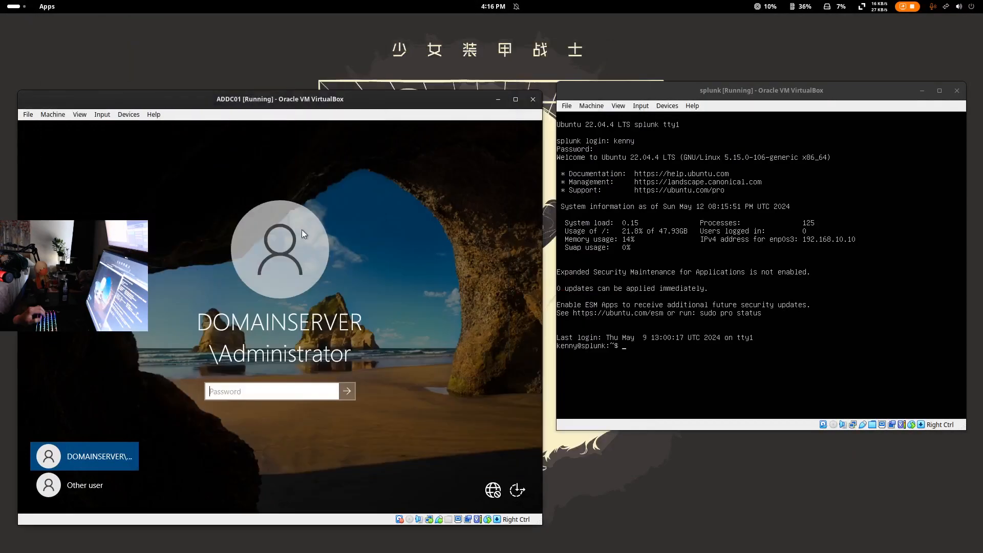
{"action": "left_click", "coordinate": [598, 56]}
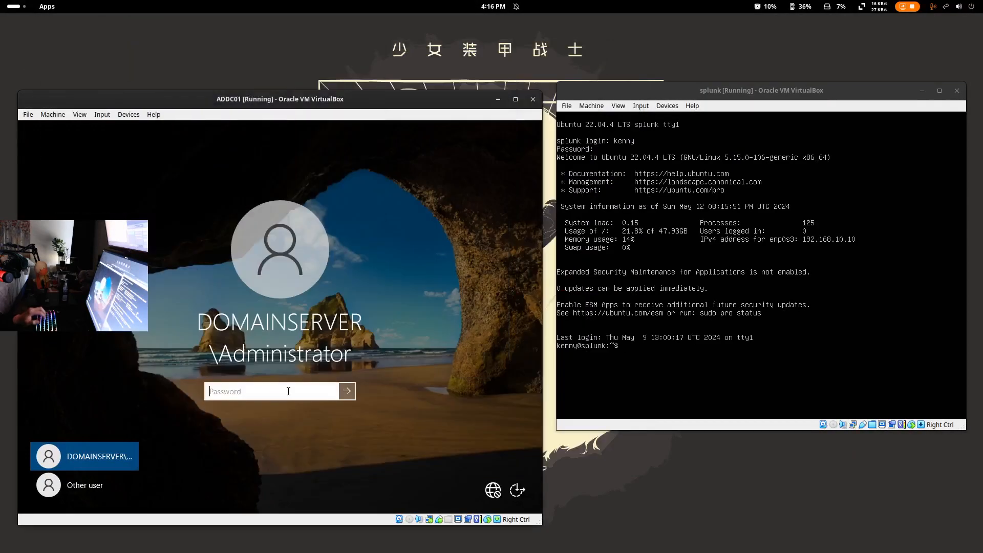
- Sign in to ADDC01 with the Administrator password and dismiss the Admin Center and update popups
{"action": "type", "text": "••••••••"}
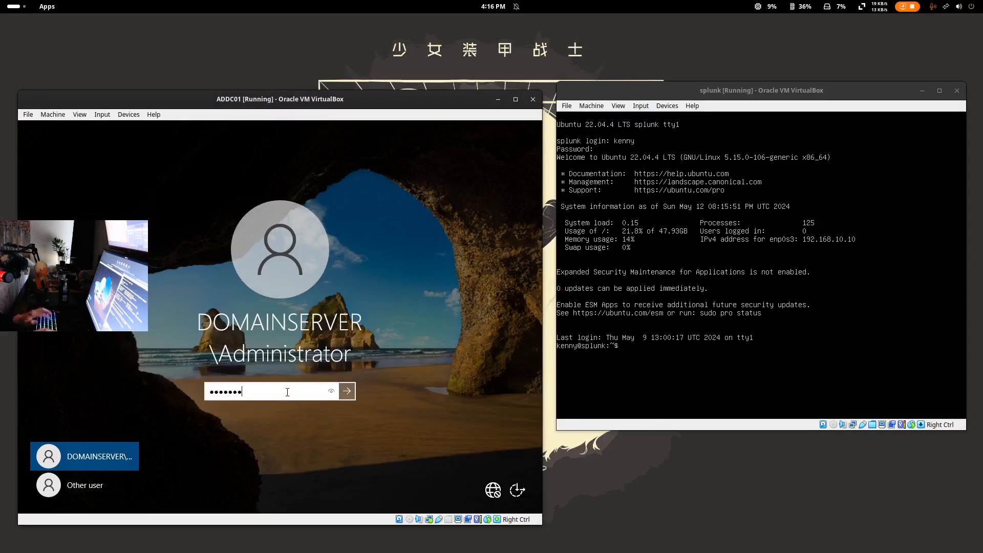
{"action": "key", "text": "Return"}
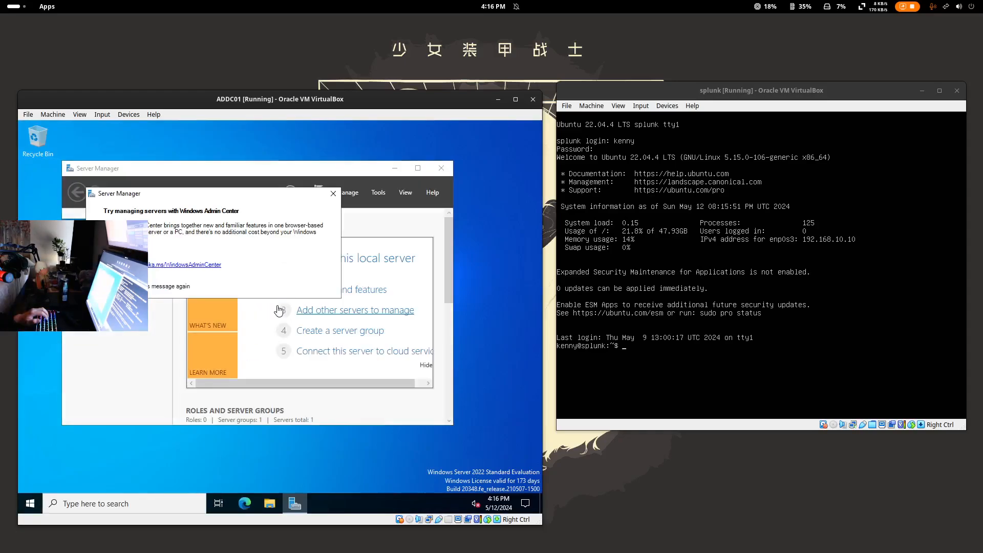
{"action": "left_click", "coordinate": [333, 193]}
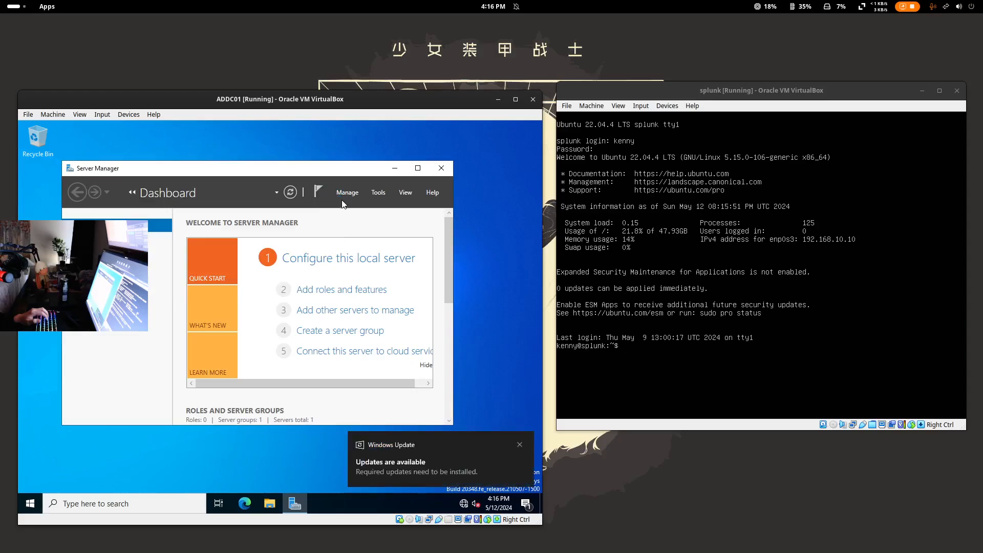
{"action": "left_click", "coordinate": [519, 445]}
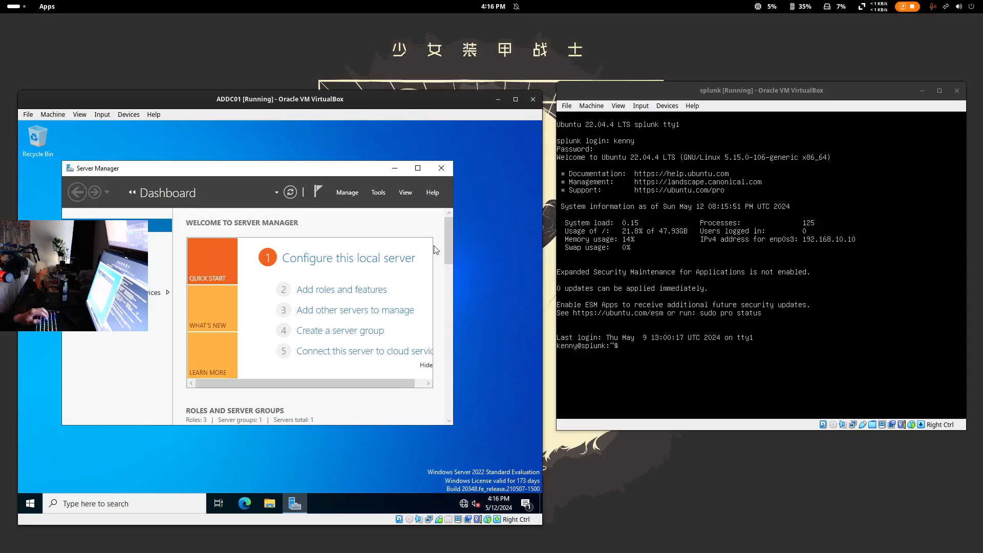
{"action": "left_click", "coordinate": [13, 6]}
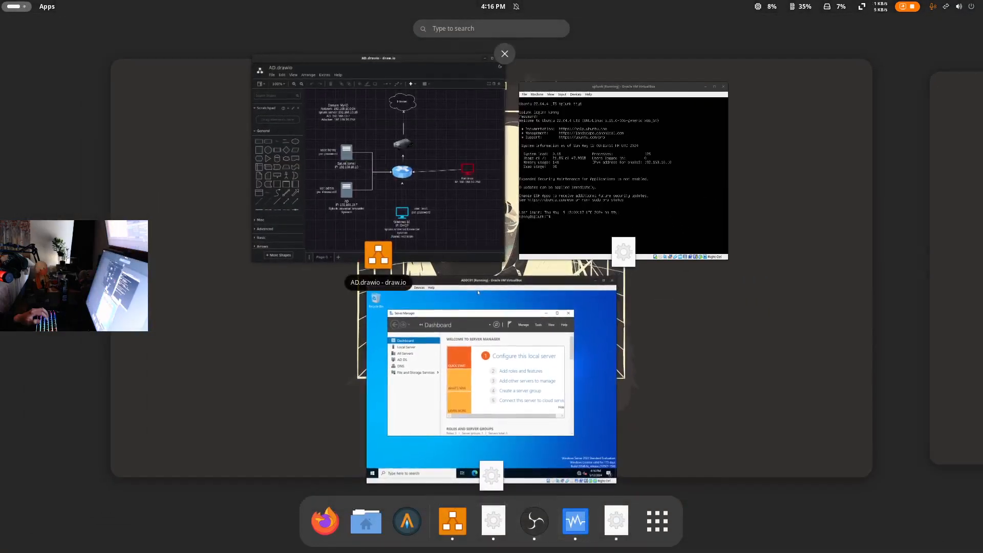
- Open the splunk VM's network settings and confirm Adapter 1 uses NAT Network ad_project
{"action": "left_click", "coordinate": [251, 121]}
{"action": "left_click_drag", "start_coordinate": [280, 0], "coordinate": [458, 65]}
{"action": "left_click", "coordinate": [443, 104]}
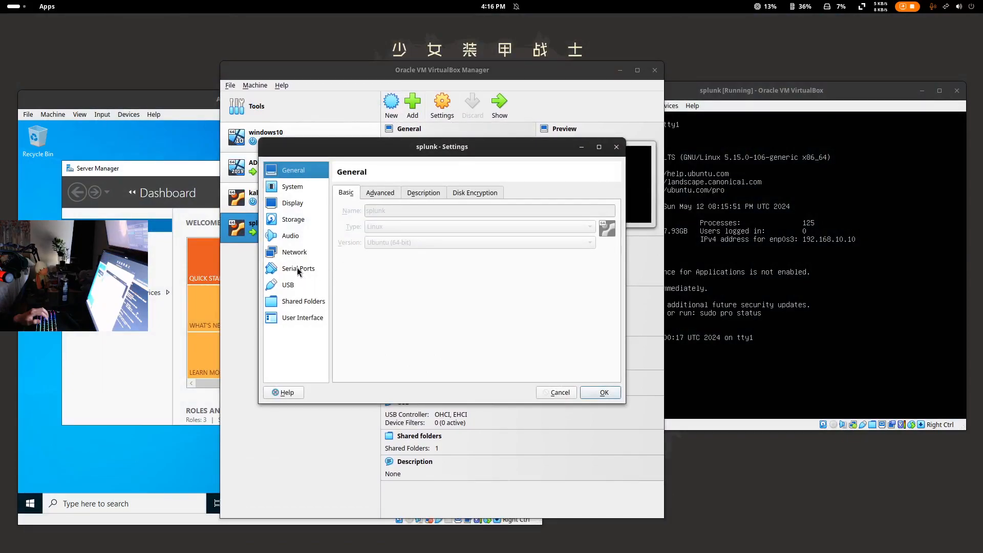
{"action": "left_click", "coordinate": [294, 254]}
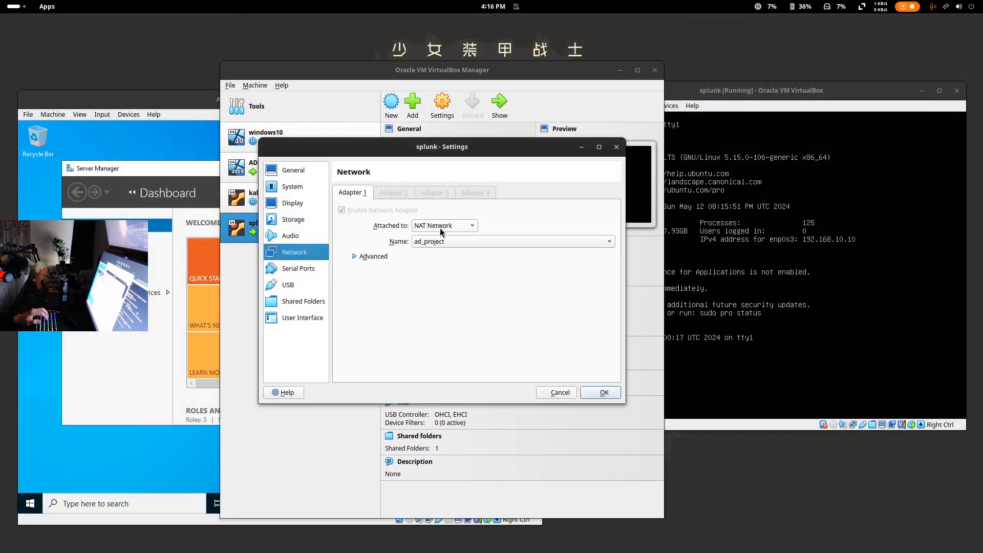
{"action": "left_click", "coordinate": [440, 241]}
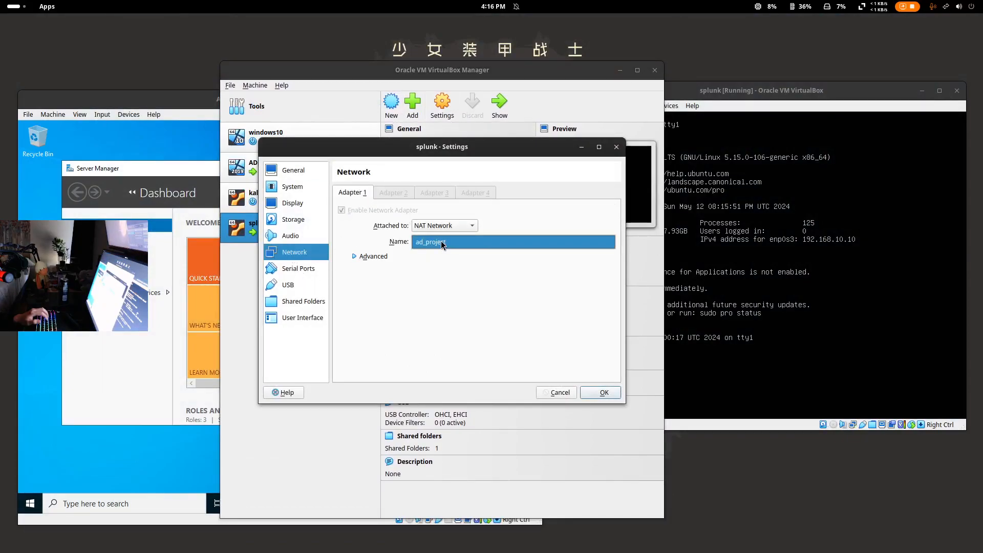
{"action": "left_click", "coordinate": [440, 241]}
{"action": "left_click", "coordinate": [443, 225]}
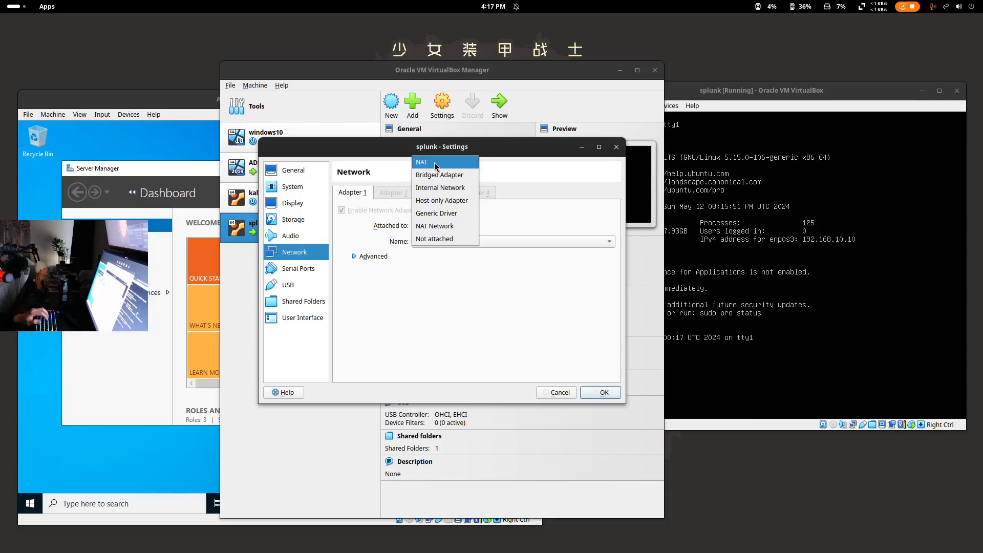
{"action": "left_click", "coordinate": [436, 226]}
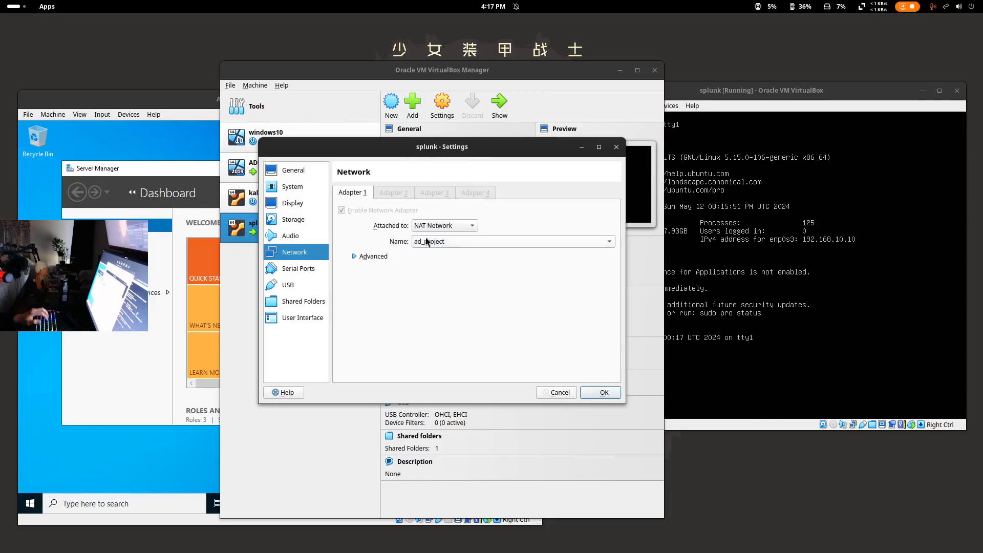
- Recheck the network names, then close the splunk settings unchanged and raise the Manager window
{"action": "left_click", "coordinate": [505, 242]}
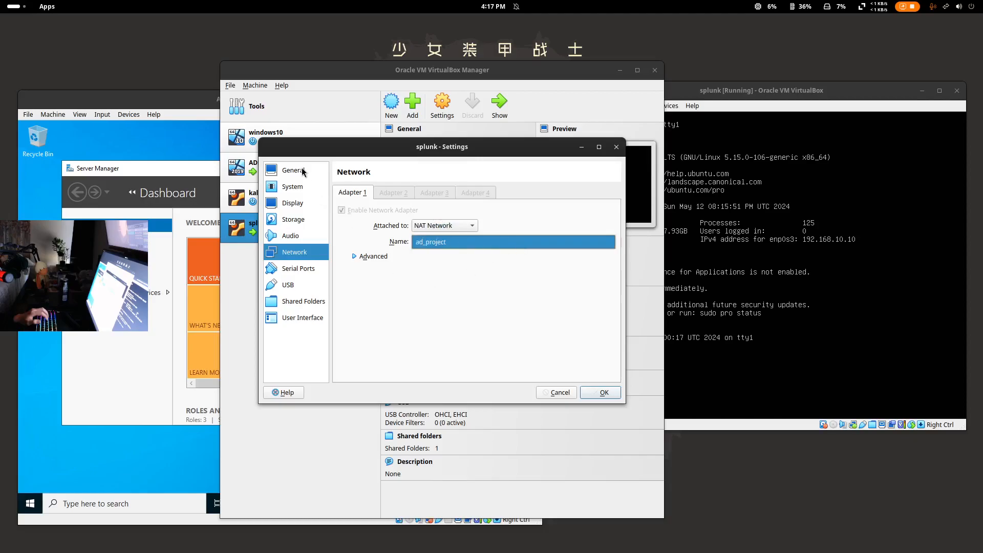
{"action": "key", "text": "super"}
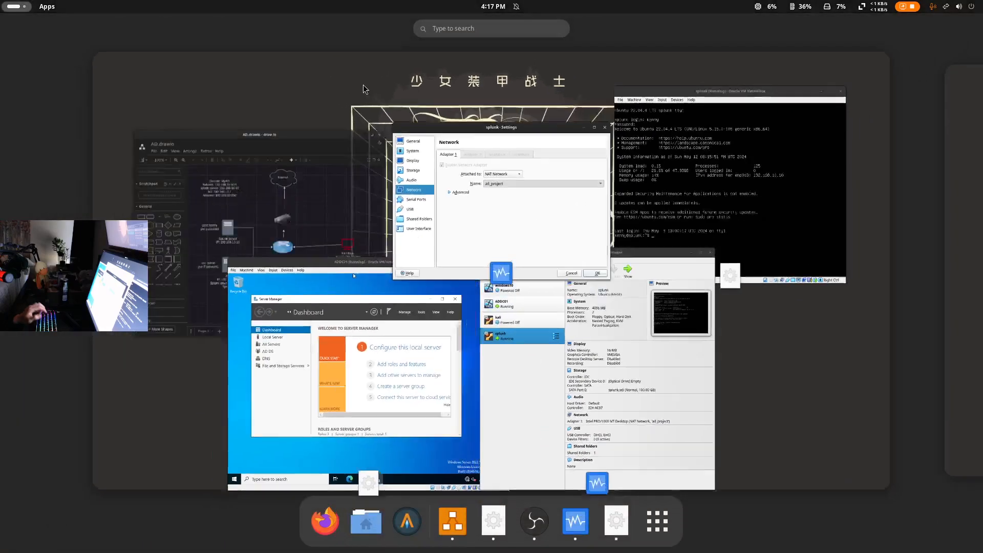
{"action": "left_click", "coordinate": [332, 134]}
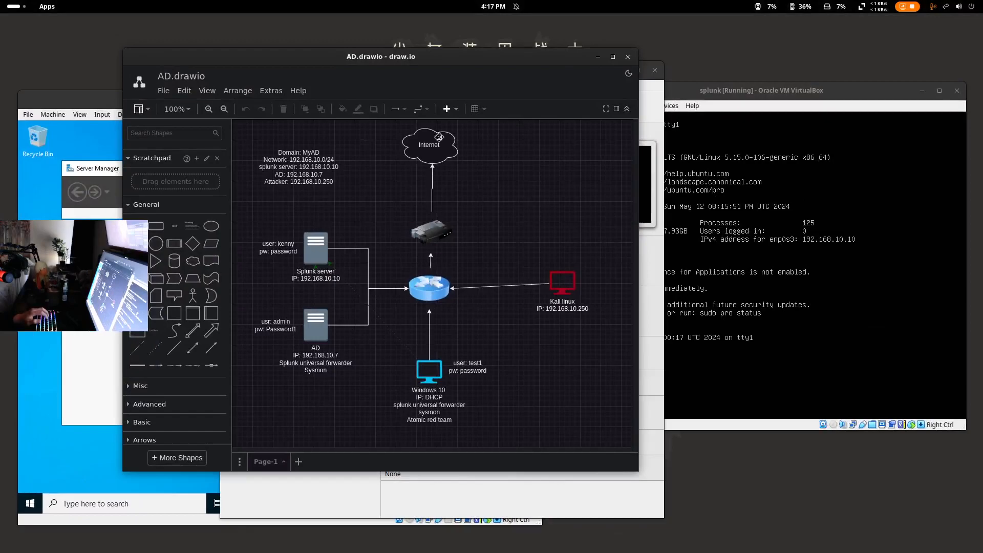
{"action": "left_click", "coordinate": [597, 58]}
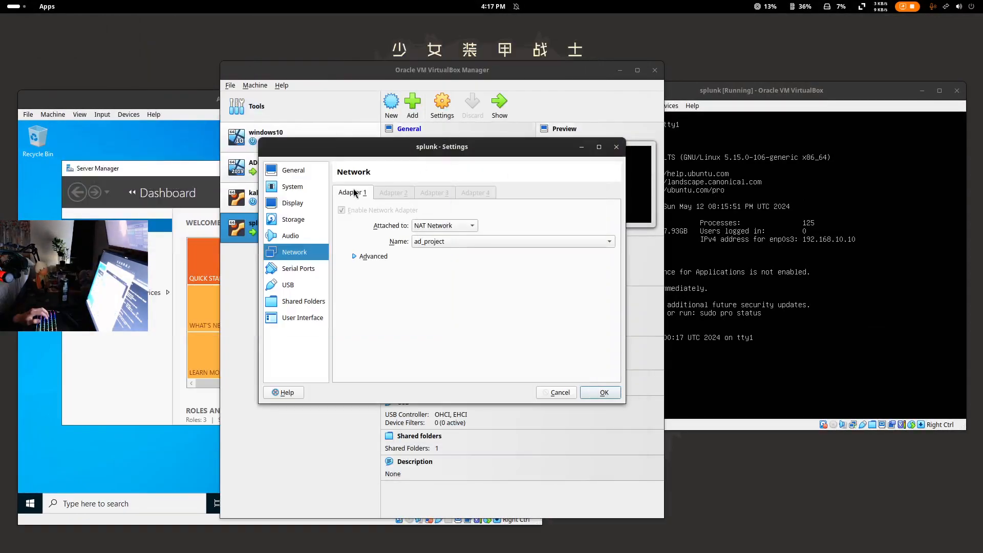
{"action": "left_click", "coordinate": [617, 147]}
{"action": "left_click_drag", "start_coordinate": [486, 71], "coordinate": [497, 52]}
- Create host-only network vboxnet0 (192.168.56.1/24, DHCP enabled) under Tools > Network
{"action": "left_click", "coordinate": [240, 68]}
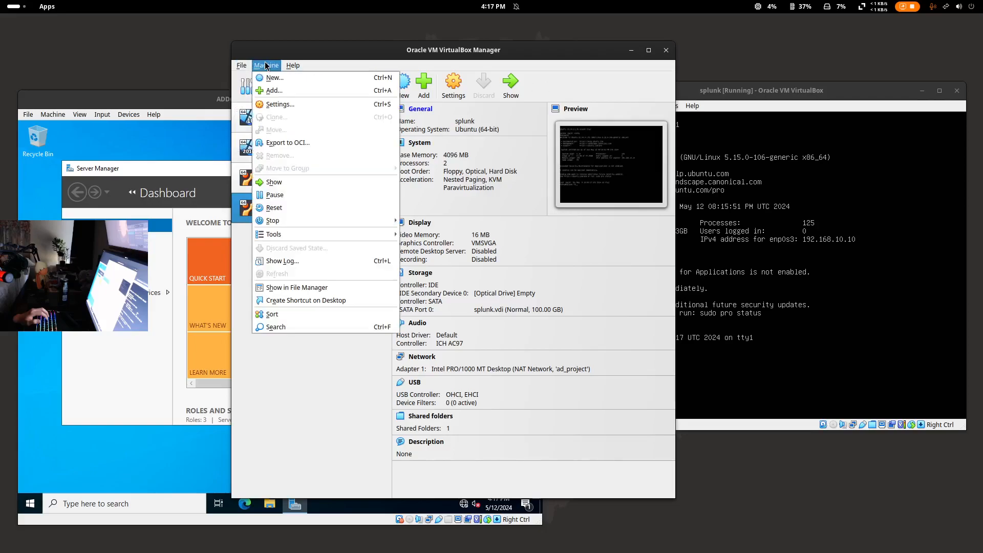
{"action": "left_click", "coordinate": [340, 65]}
{"action": "left_click", "coordinate": [328, 86]}
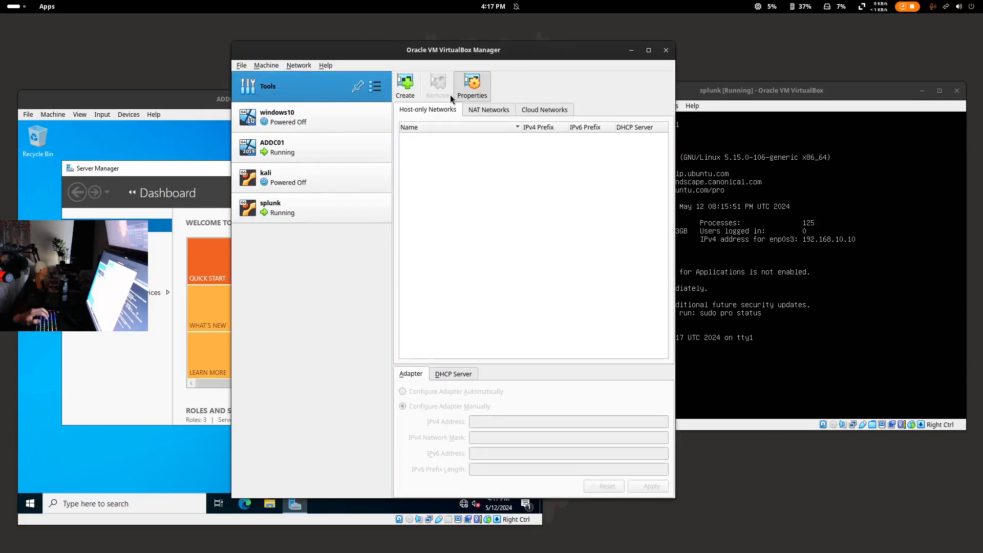
{"action": "left_click", "coordinate": [414, 87]}
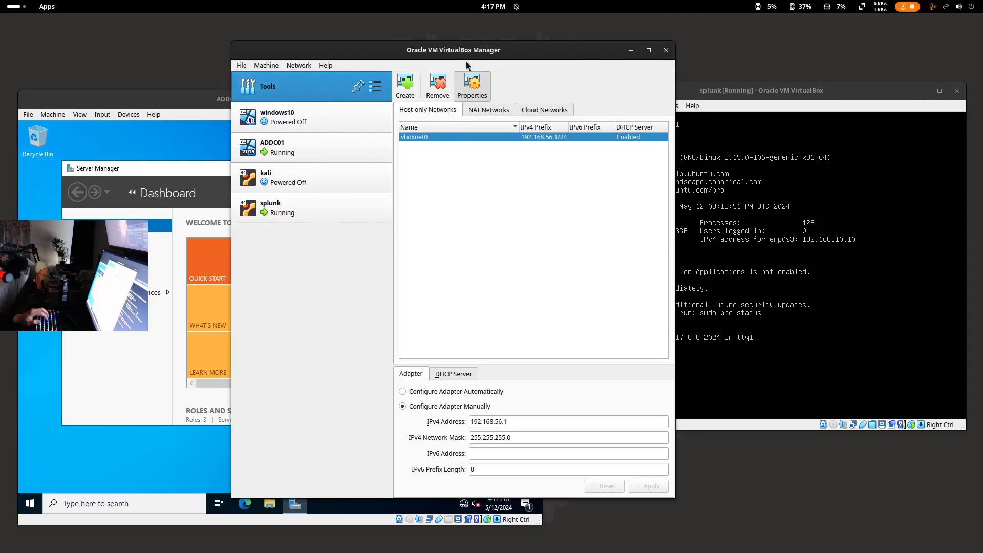
{"action": "left_click_drag", "start_coordinate": [565, 52], "coordinate": [420, 0]}
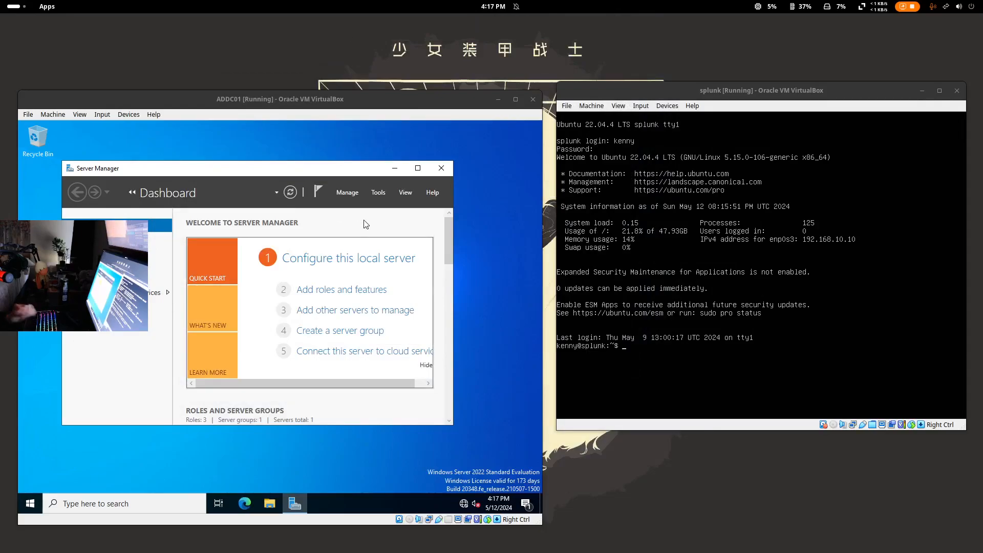
- Maximize Server Manager and launch Active Directory Users and Computers from Tools
{"action": "left_click", "coordinate": [609, 97]}
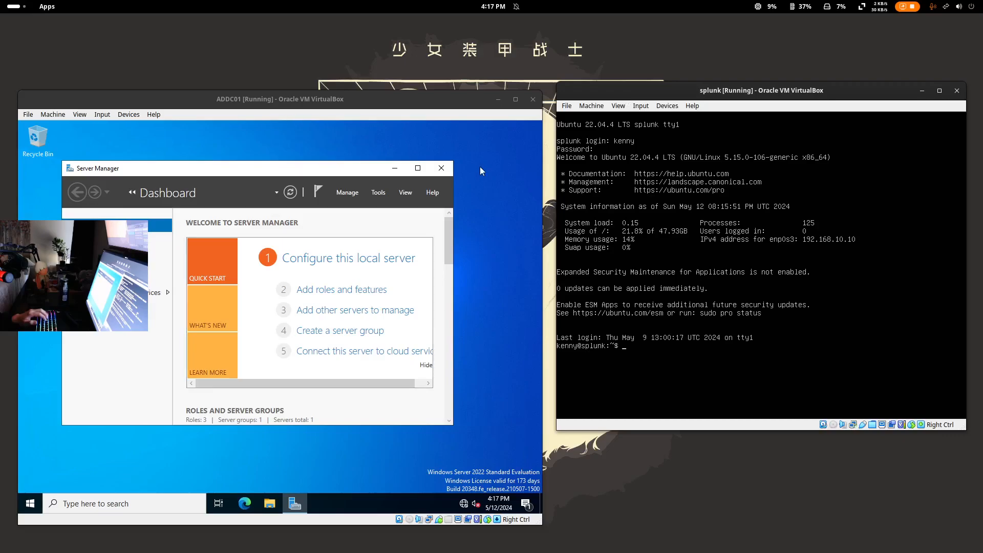
{"action": "left_click", "coordinate": [420, 168]}
{"action": "scroll", "coordinate": [353, 373], "scroll_direction": "down", "scroll_amount": 2}
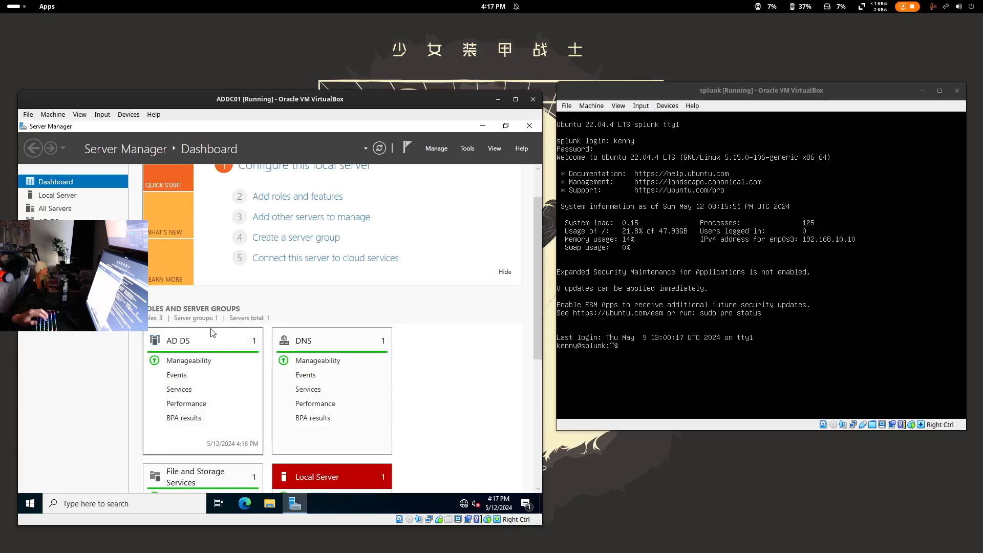
{"action": "left_click", "coordinate": [436, 147]}
{"action": "left_click", "coordinate": [465, 149]}
{"action": "left_click", "coordinate": [466, 150]}
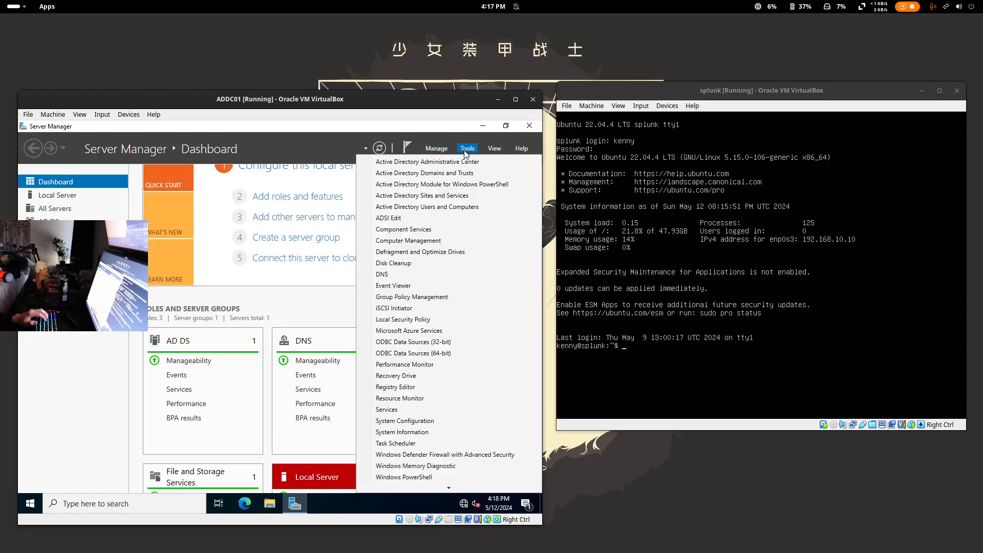
{"action": "left_click", "coordinate": [458, 211]}
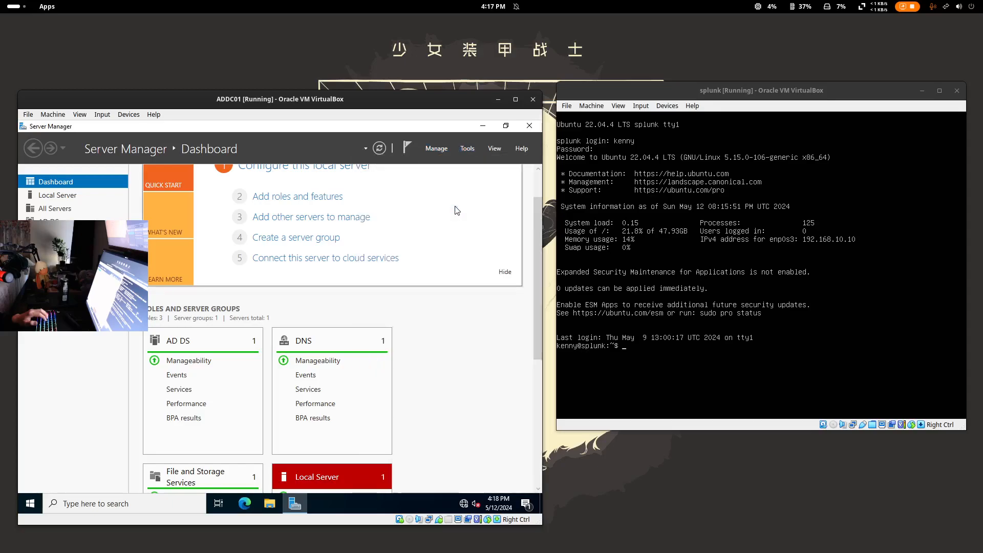
- Browse the domain containers to review each user account, then minimize Server Manager and start Edge
{"action": "left_click_drag", "start_coordinate": [413, 100], "coordinate": [425, 79]}
{"action": "left_click_drag", "start_coordinate": [335, 167], "coordinate": [357, 168]}
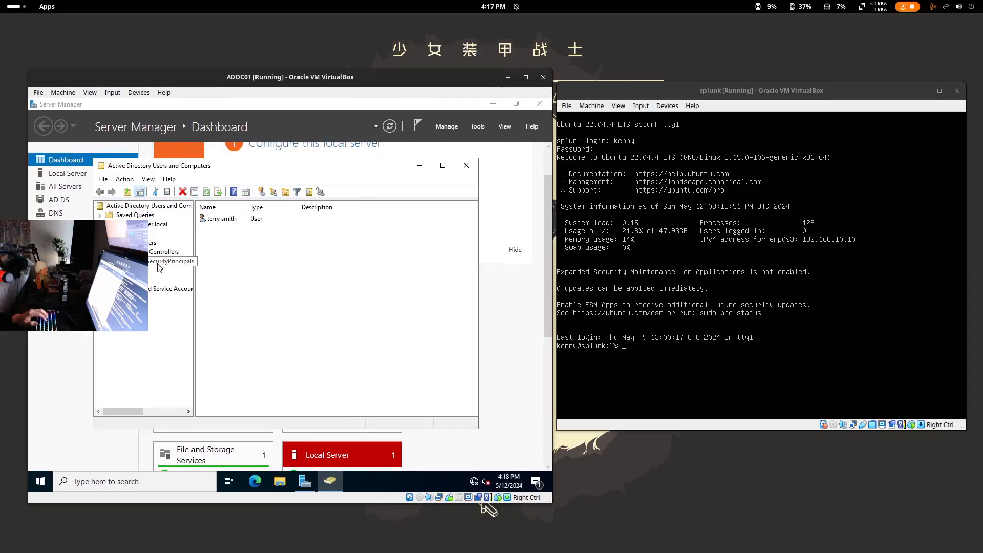
{"action": "left_click", "coordinate": [134, 289]}
{"action": "left_click", "coordinate": [128, 280]}
{"action": "left_click", "coordinate": [125, 270]}
{"action": "left_click", "coordinate": [218, 220]}
{"action": "left_click", "coordinate": [128, 280]}
{"action": "left_click", "coordinate": [239, 219]}
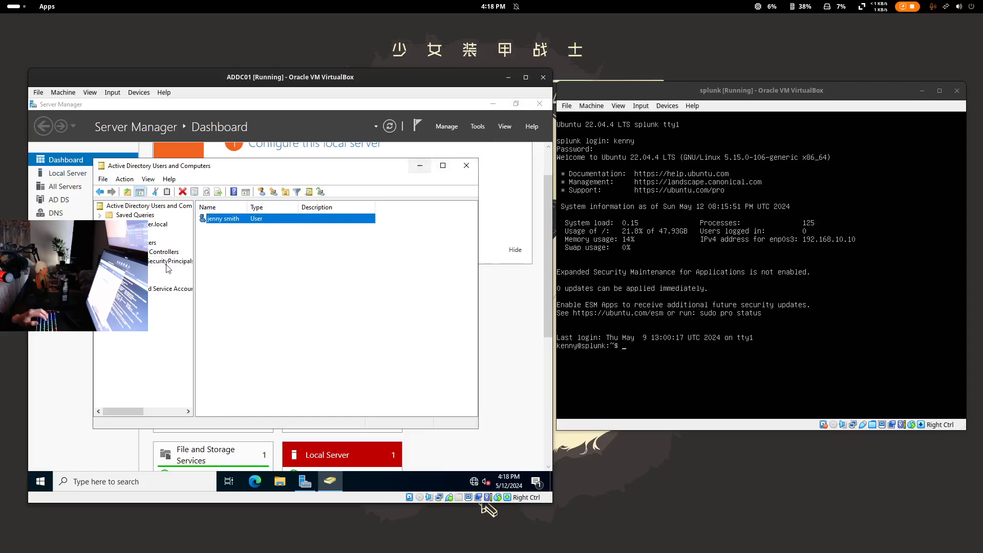
{"action": "left_click", "coordinate": [494, 104]}
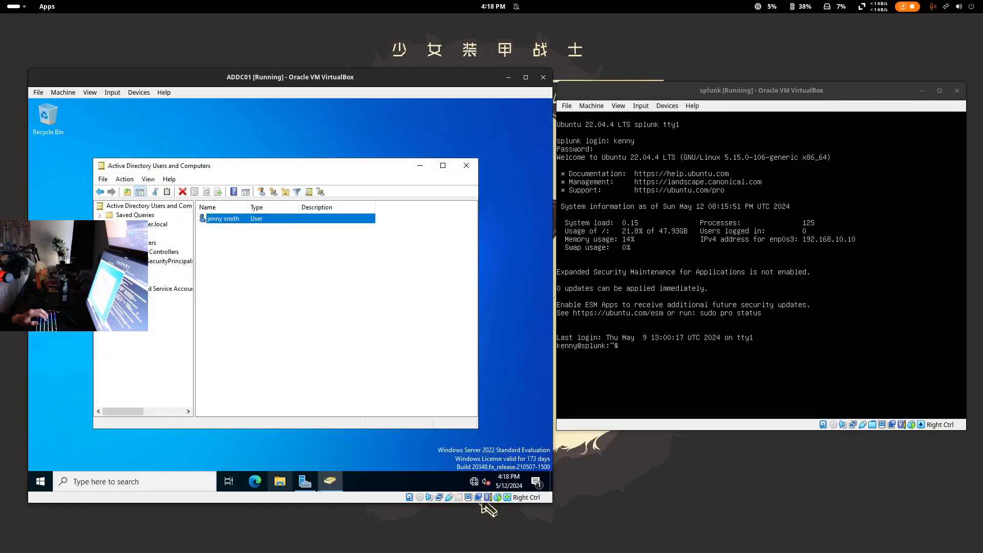
{"action": "left_click", "coordinate": [251, 478]}
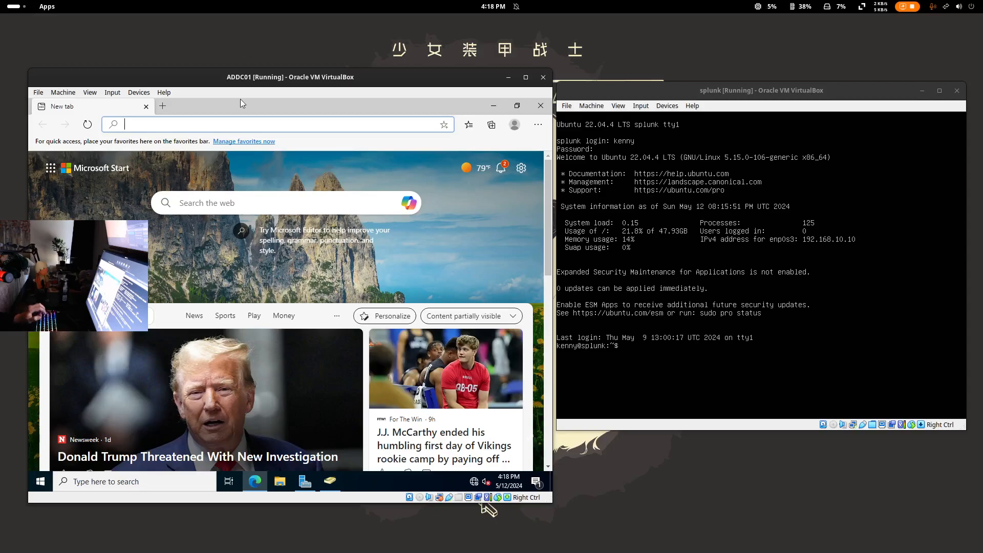
- Check the AD.drawio network diagram, then load the Splunk login page at 192.168.10.10:8000 in Edge
{"action": "key", "text": "super"}
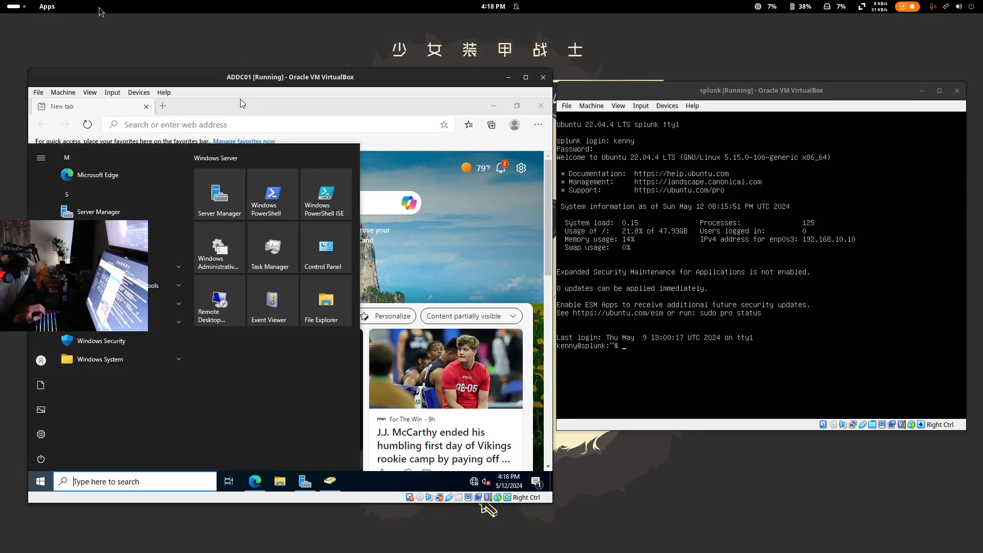
{"action": "key", "text": "super"}
{"action": "mouse_move", "coordinate": [0, 0]}
{"action": "left_click", "coordinate": [417, 215]}
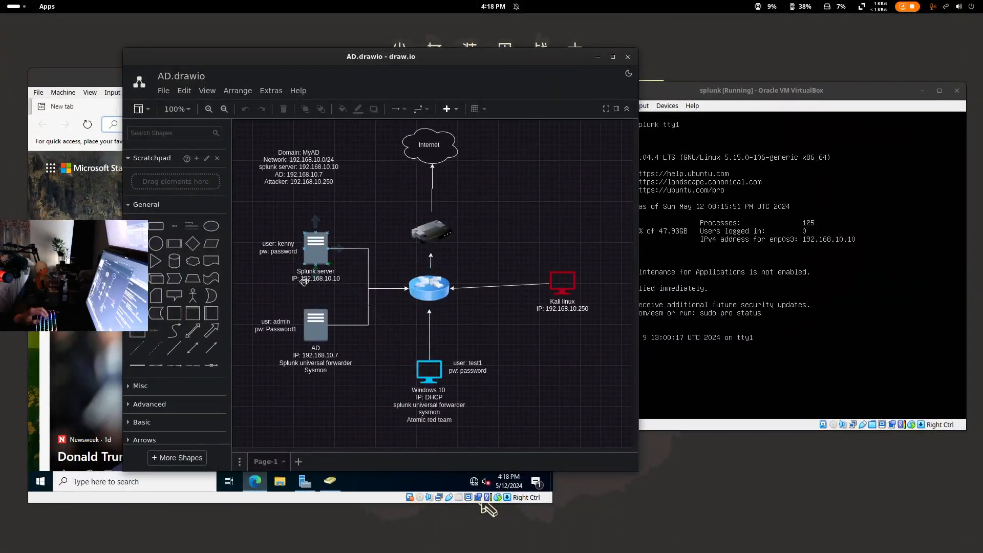
{"action": "left_click", "coordinate": [597, 56]}
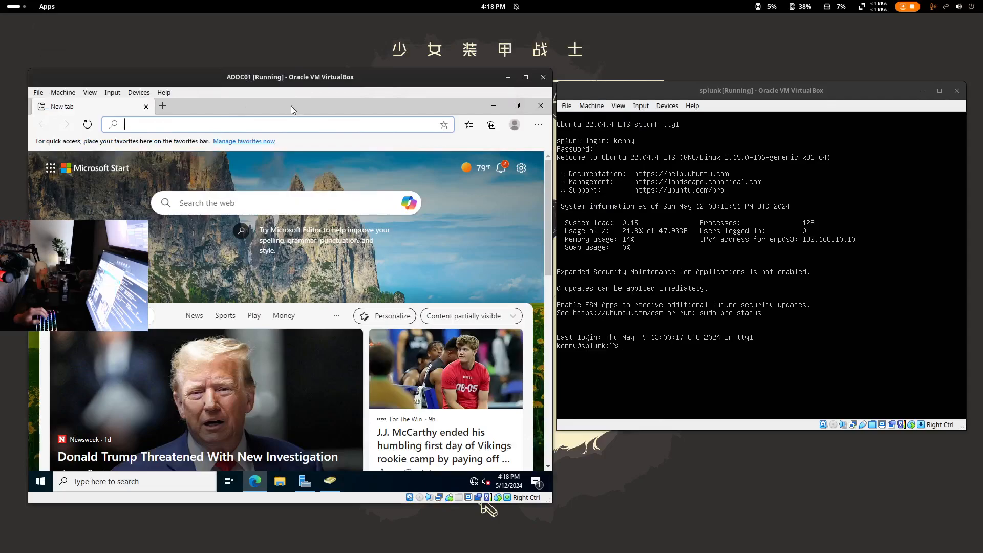
{"action": "type", "text": "192.168.10.10:8000"}
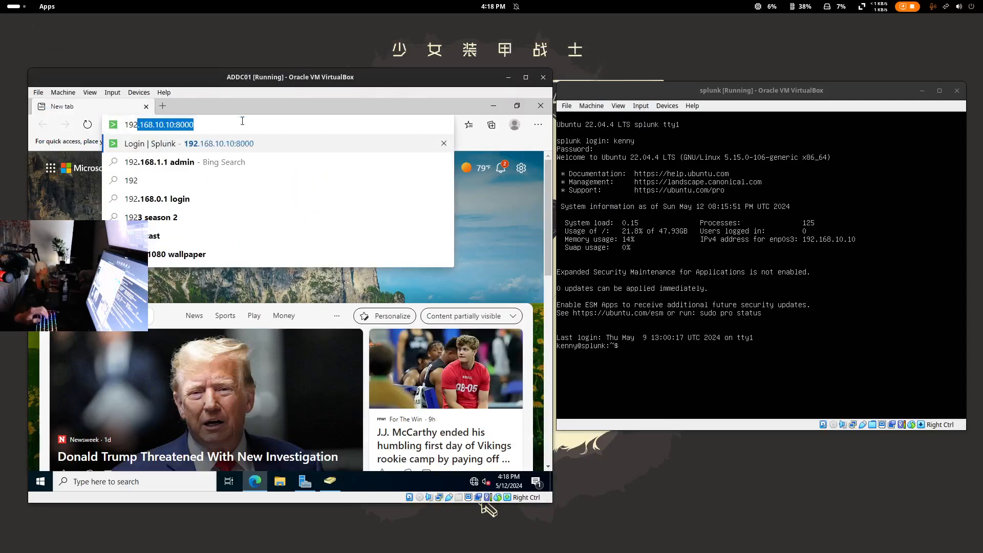
{"action": "left_click", "coordinate": [167, 145]}
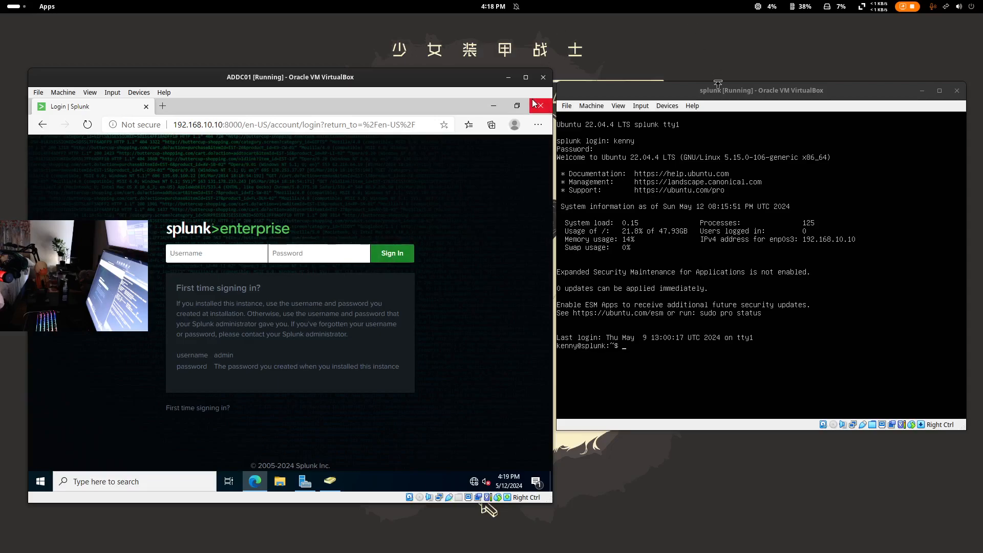
- Look up the credentials in the network diagram, then sign in to Splunk with the server account
{"action": "left_click_drag", "start_coordinate": [720, 85], "coordinate": [725, 106]}
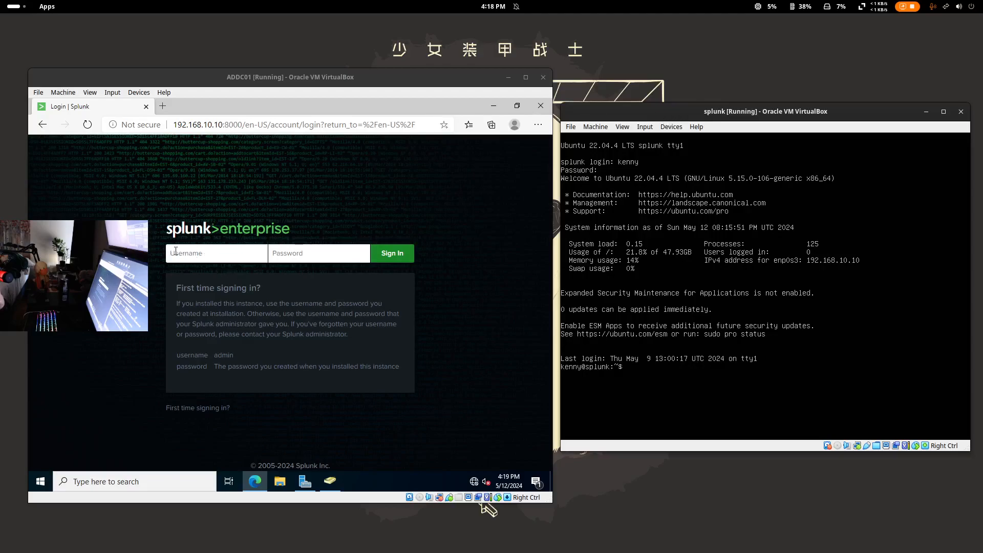
{"action": "left_click", "coordinate": [219, 254]}
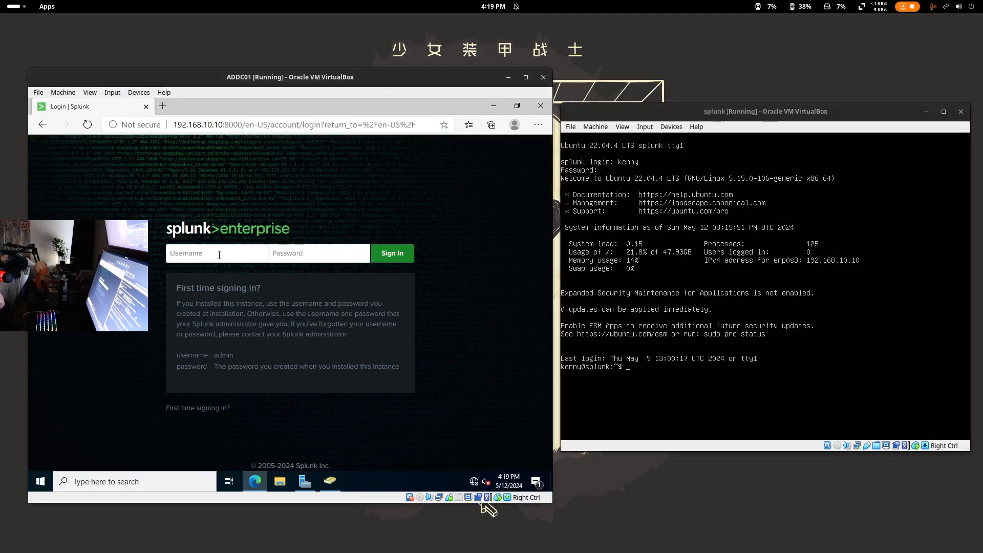
{"action": "left_click", "coordinate": [12, 7]}
{"action": "left_click", "coordinate": [312, 253]}
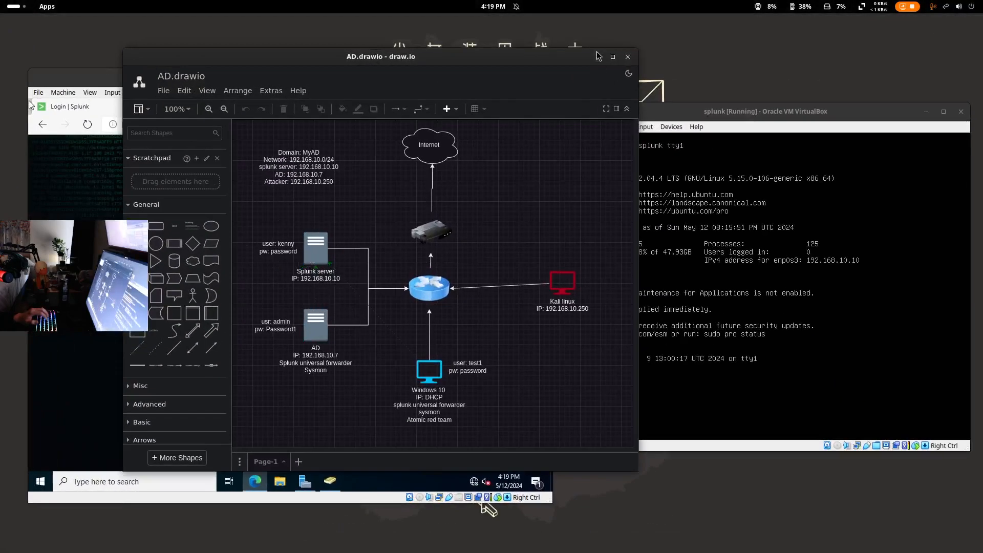
{"action": "left_click", "coordinate": [29, 101]}
{"action": "type", "text": "ke"}
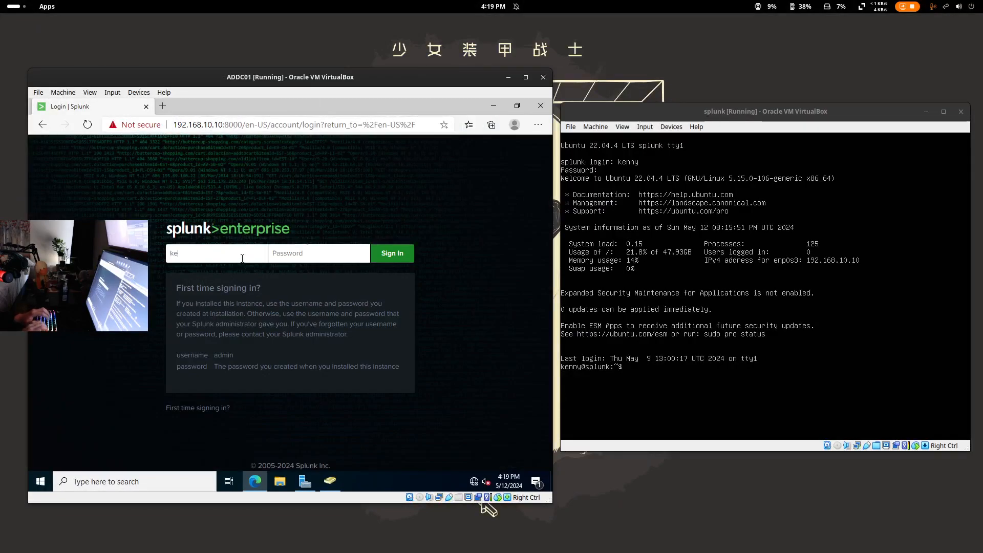
{"action": "type", "text": "nny********"}
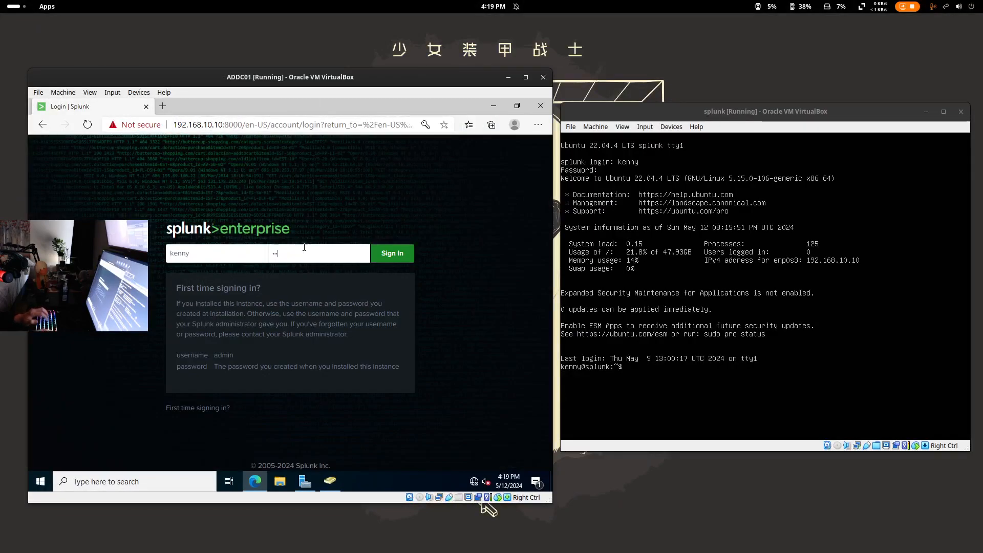
{"action": "key", "text": "Return"}
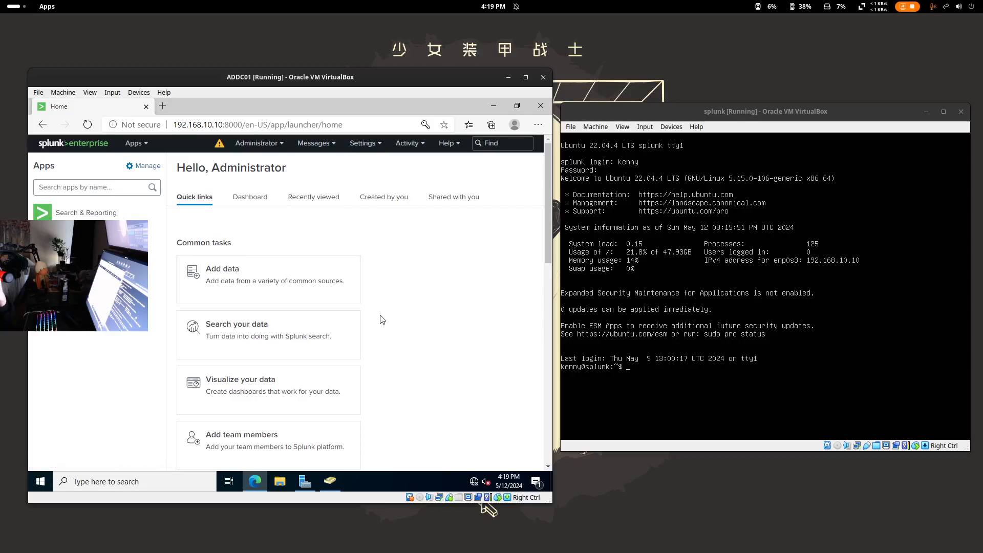
- Open File Explorer on ADDC01 and close Active Directory Users and Computers
{"action": "left_click", "coordinate": [280, 481]}
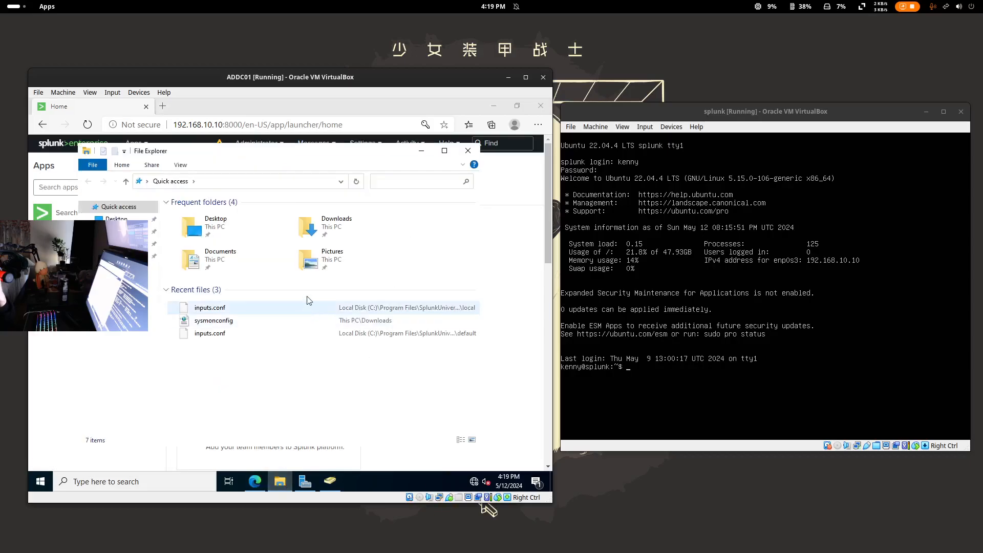
{"action": "left_click", "coordinate": [493, 107]}
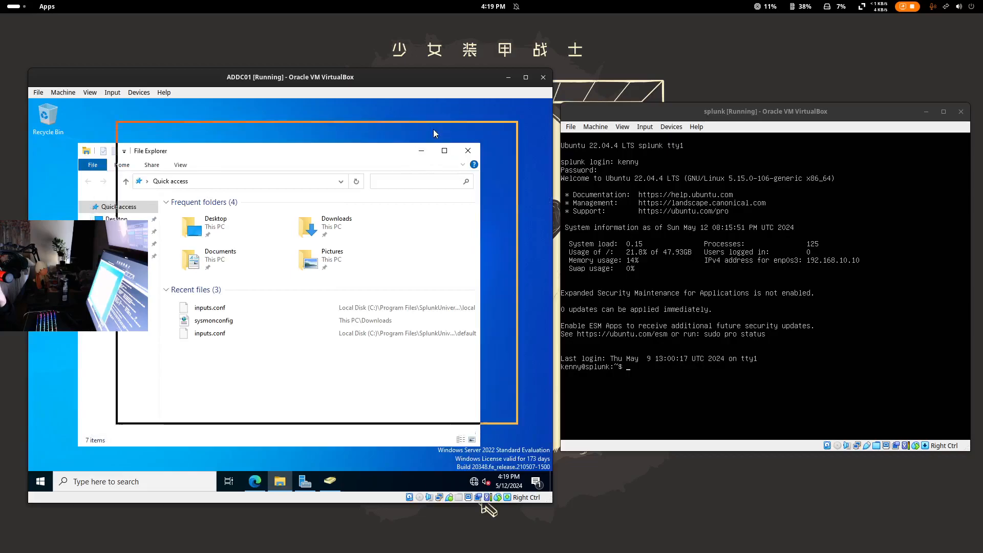
{"action": "left_click_drag", "start_coordinate": [425, 138], "coordinate": [434, 133]}
{"action": "left_click", "coordinate": [107, 169]}
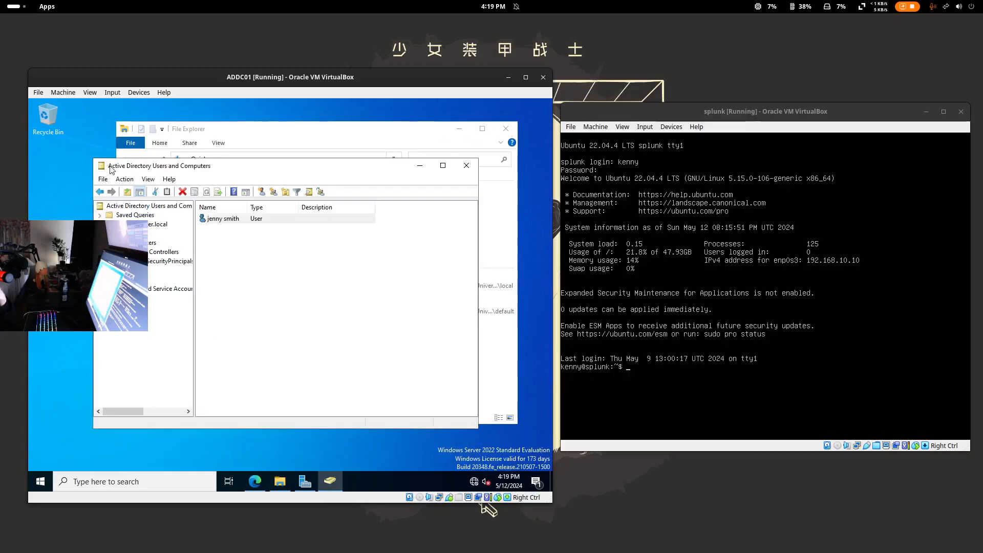
{"action": "left_click", "coordinate": [476, 166]}
- Browse to C:\Program Files\SplunkUniversalForwarder\etc\system
{"action": "left_click", "coordinate": [156, 250]}
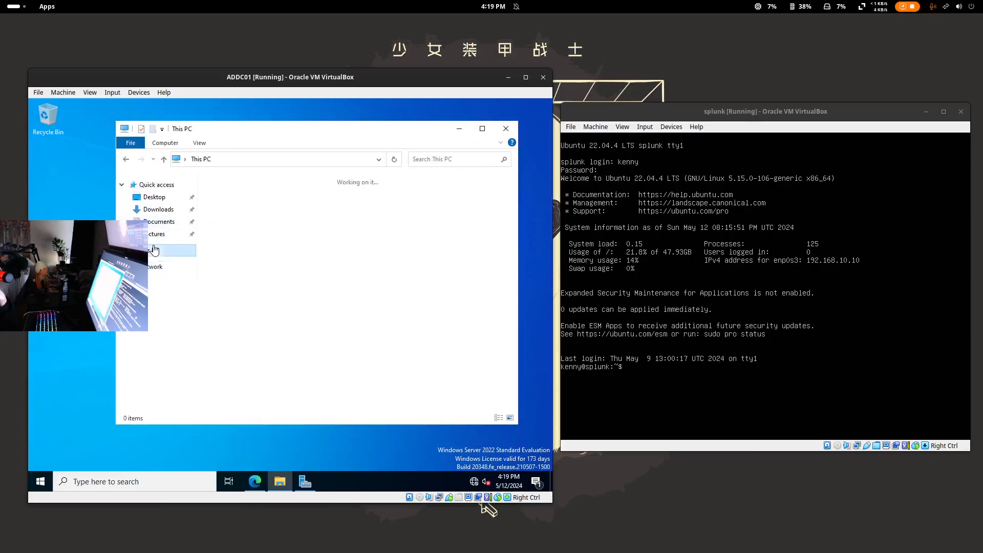
{"action": "double_click", "coordinate": [266, 328]}
{"action": "double_click", "coordinate": [259, 204]}
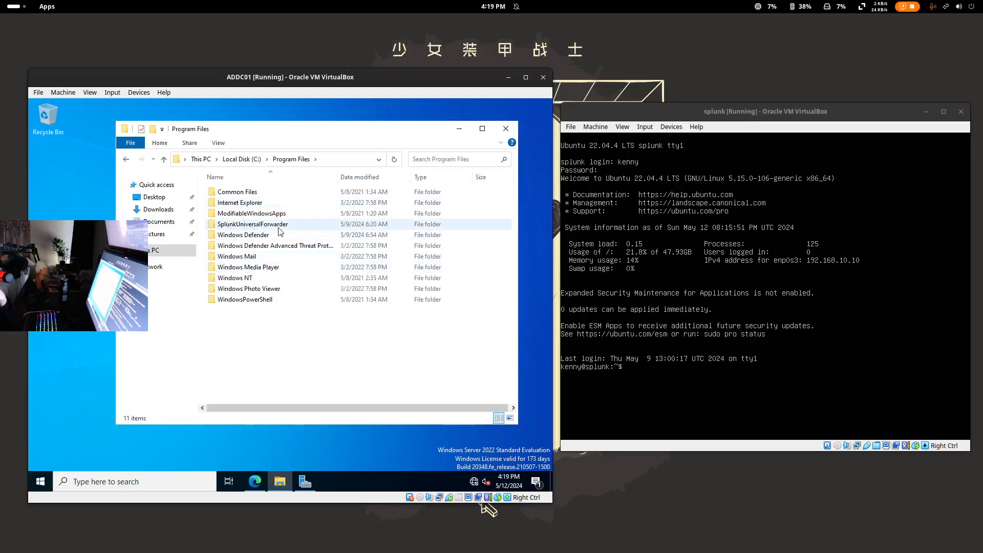
{"action": "double_click", "coordinate": [279, 227]}
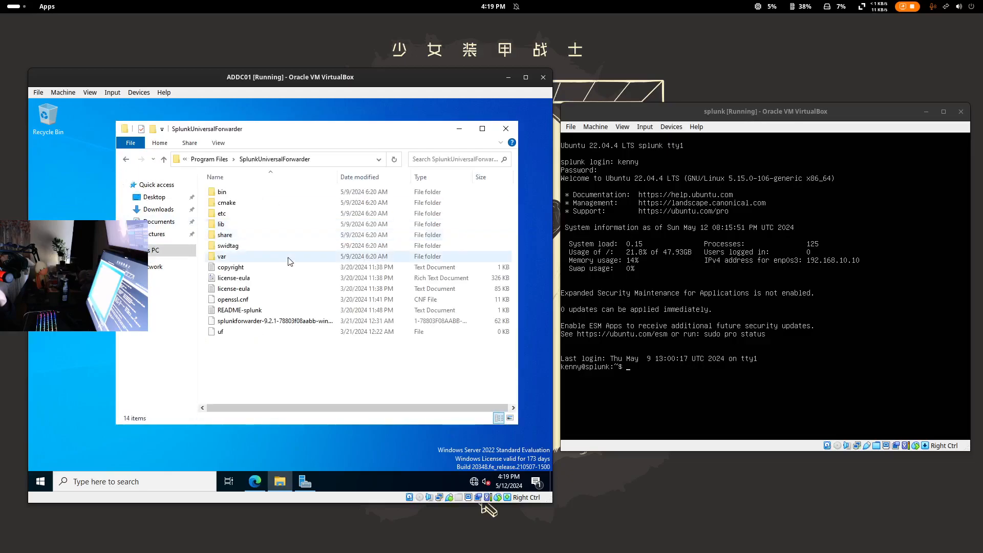
{"action": "double_click", "coordinate": [226, 217]}
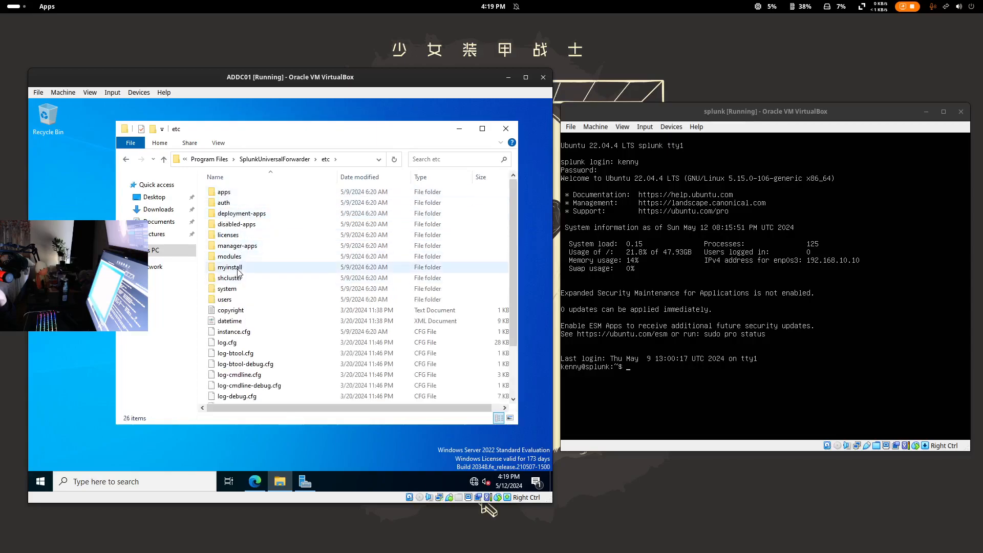
{"action": "double_click", "coordinate": [237, 290]}
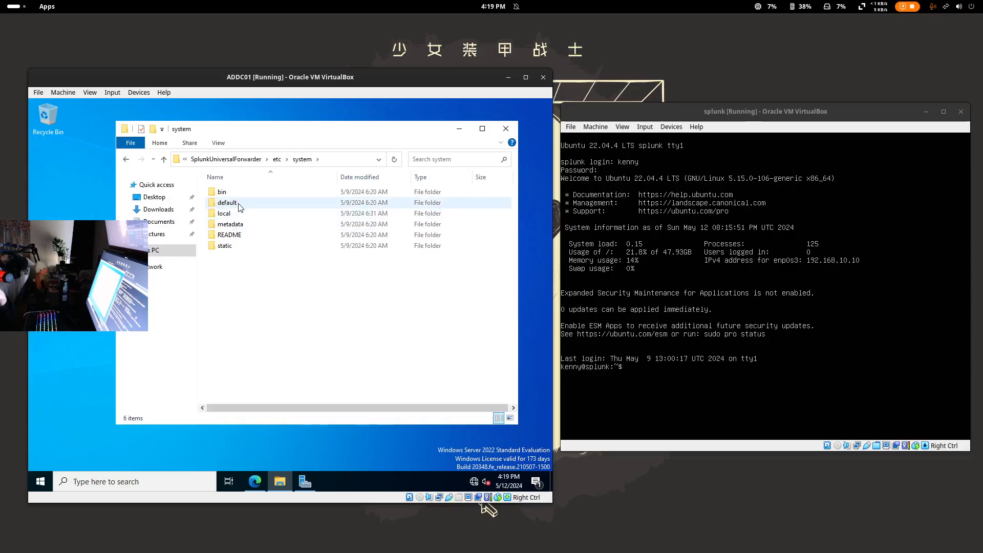
- Look at inputs.conf in the default folder, then return to system and select the local folder
{"action": "double_click", "coordinate": [222, 204]}
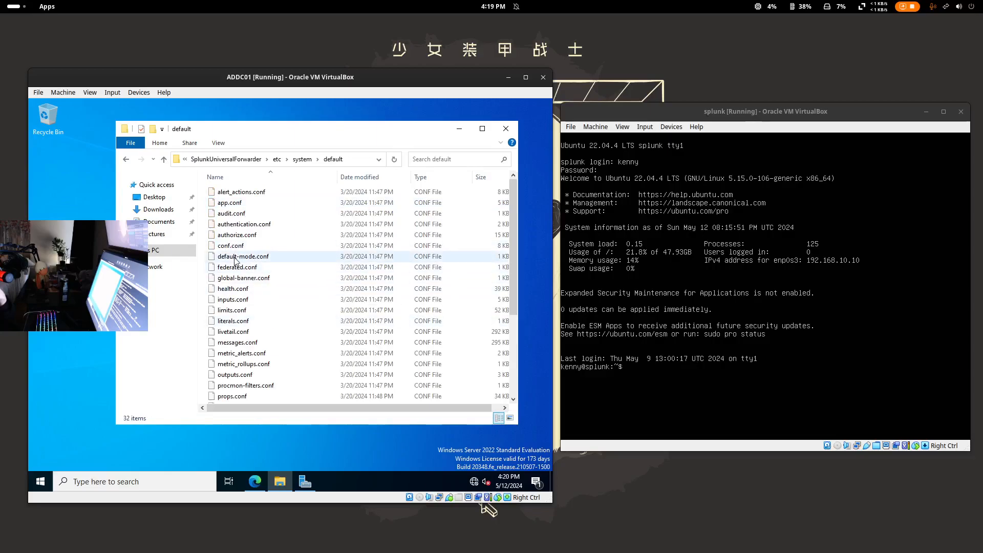
{"action": "left_click", "coordinate": [236, 300]}
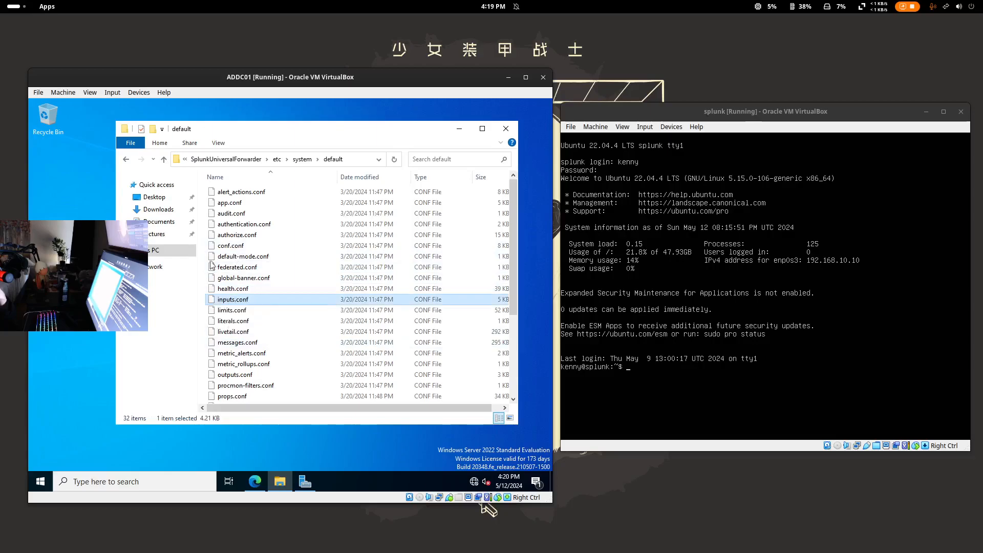
{"action": "left_click", "coordinate": [126, 159]}
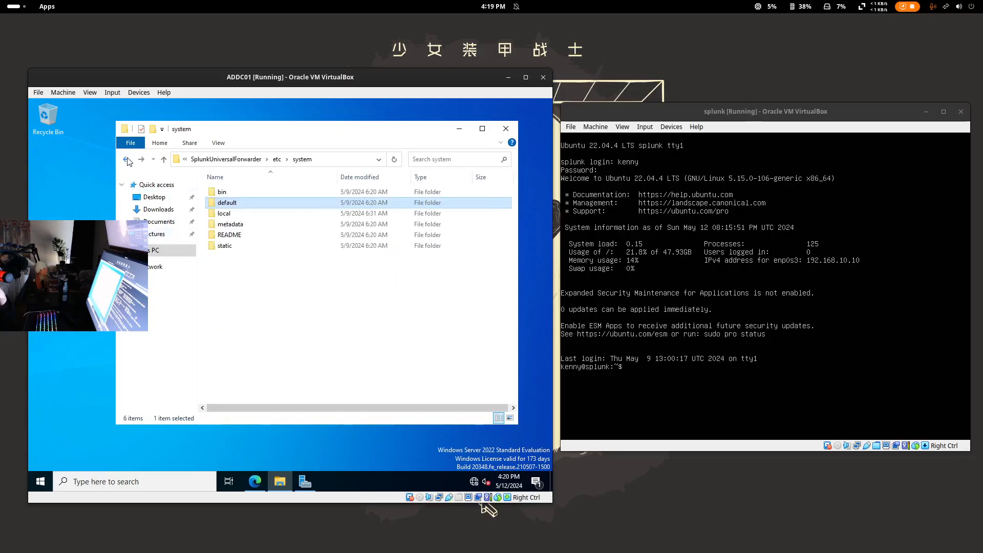
{"action": "left_click", "coordinate": [244, 216]}
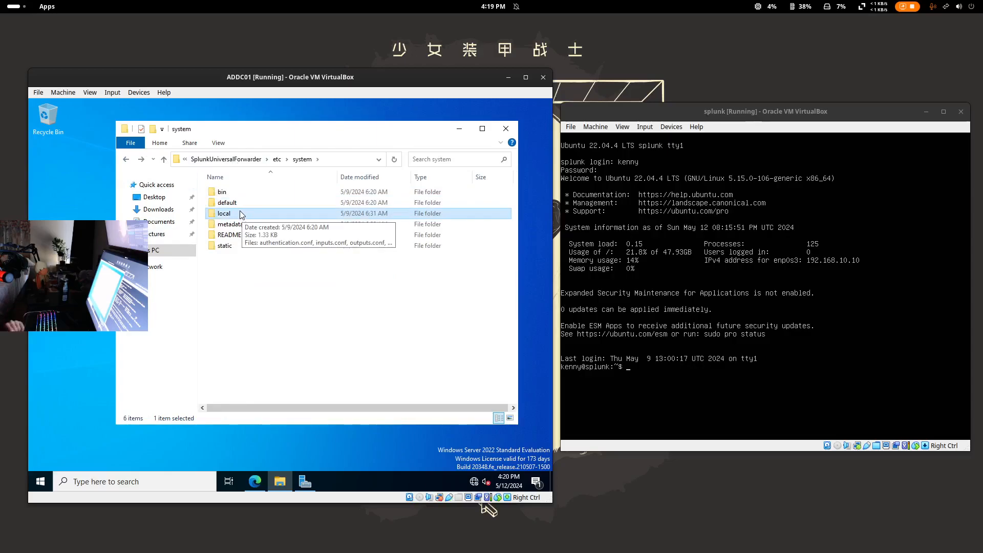
{"action": "key", "text": "Up"}
{"action": "left_click", "coordinate": [230, 217]}
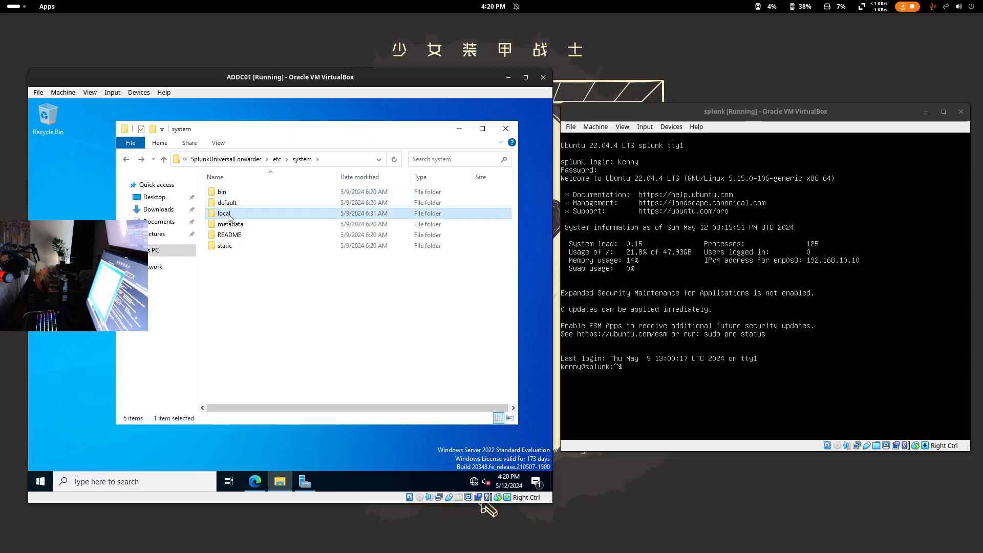
- Open the local folder and inspect authentication.conf, outputs.conf, server.conf and inputs.conf
{"action": "double_click", "coordinate": [220, 215]}
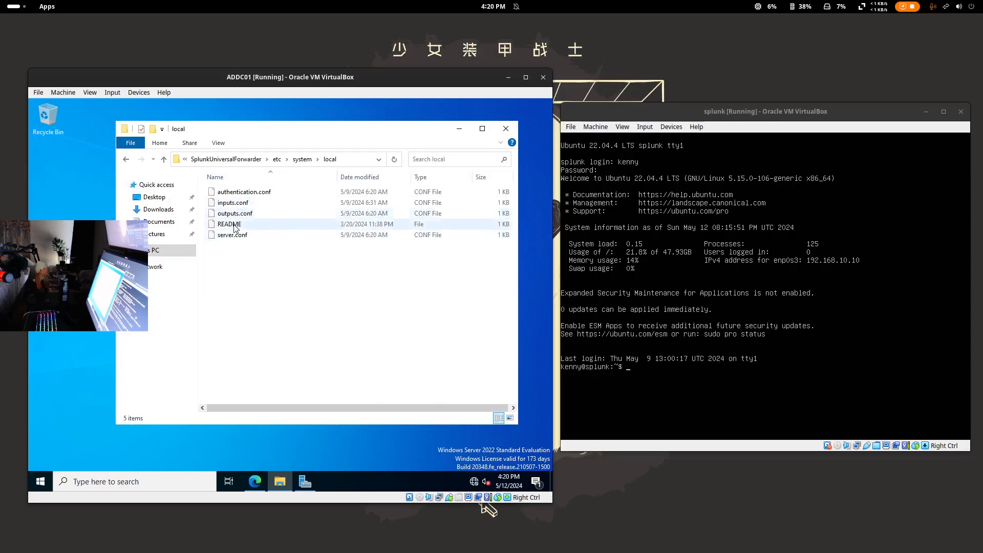
{"action": "left_click", "coordinate": [259, 197]}
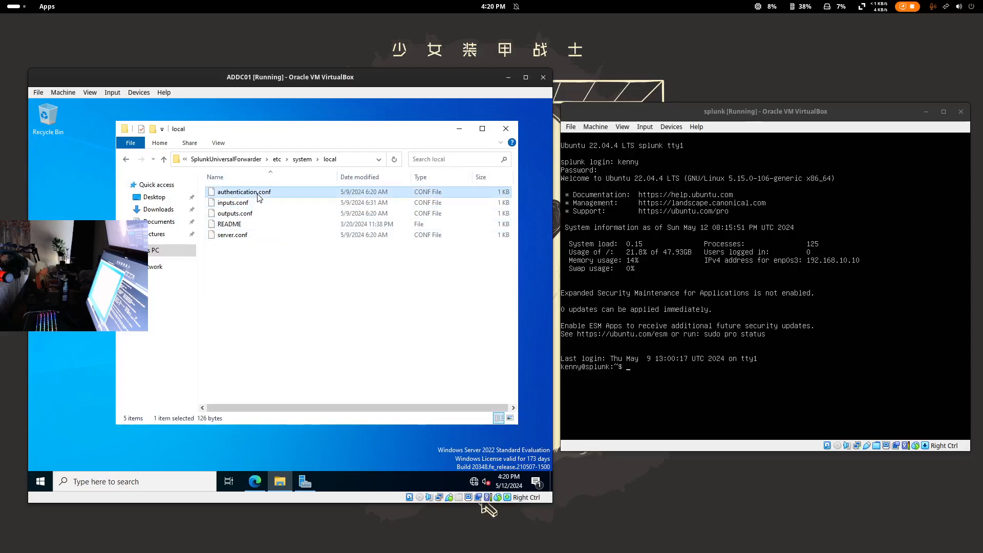
{"action": "left_click", "coordinate": [253, 214]}
{"action": "left_click", "coordinate": [254, 235]}
{"action": "left_click", "coordinate": [260, 278]}
{"action": "left_click", "coordinate": [243, 204]}
- Try opening inputs.conf with an app and dismiss the 'can't open this type of file' message
{"action": "right_click", "coordinate": [230, 205]}
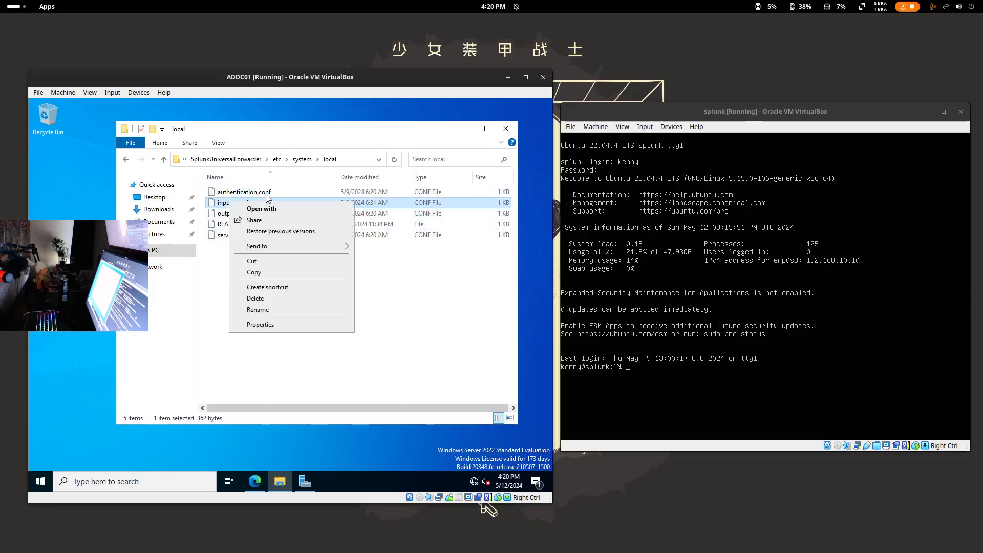
{"action": "left_click", "coordinate": [248, 343]}
{"action": "right_click", "coordinate": [228, 199]}
{"action": "left_click", "coordinate": [251, 209]}
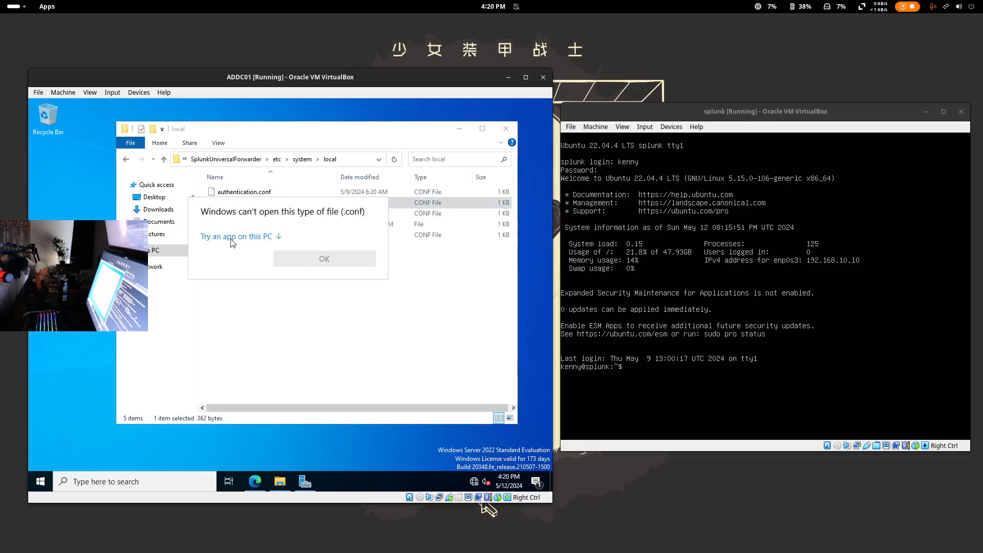
{"action": "left_click", "coordinate": [249, 327]}
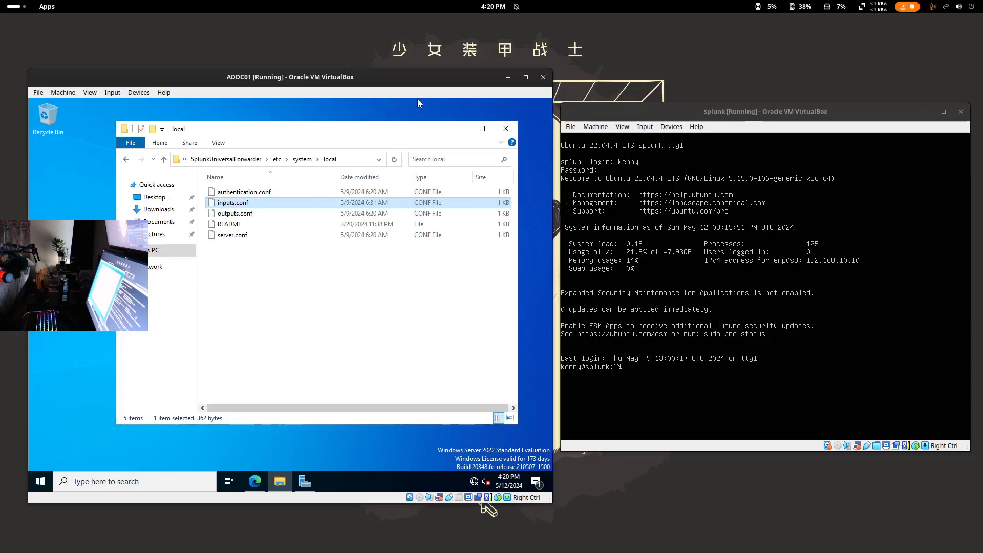
{"action": "right_click", "coordinate": [228, 203]}
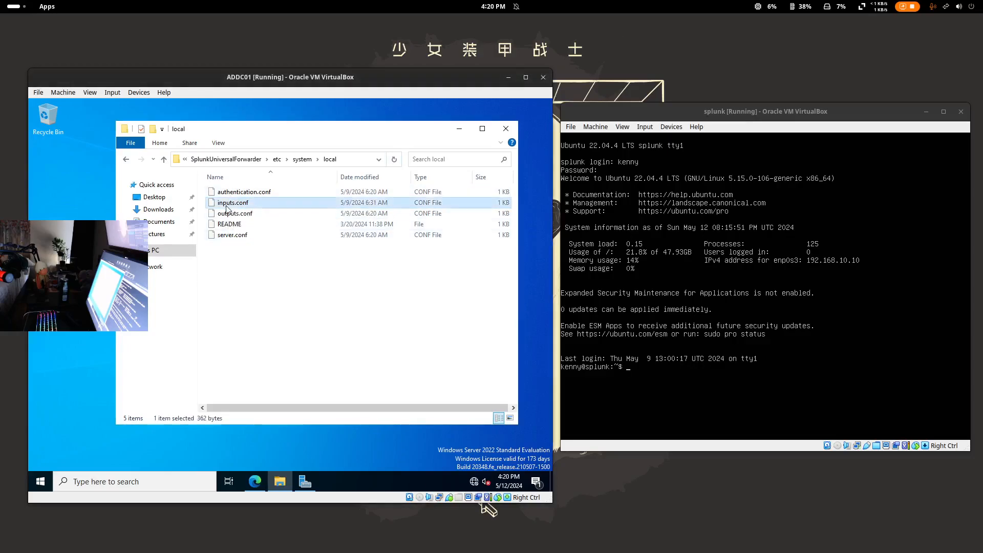
{"action": "left_click", "coordinate": [303, 418]}
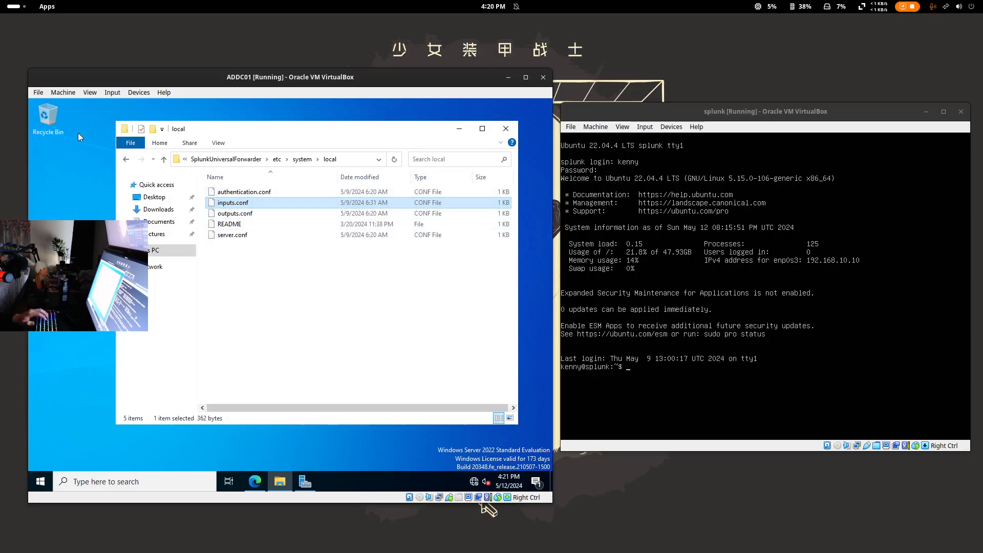
- In Splunk's Search & Reporting app, run the search index="endpoint" and reload the results
{"action": "left_click", "coordinate": [255, 481]}
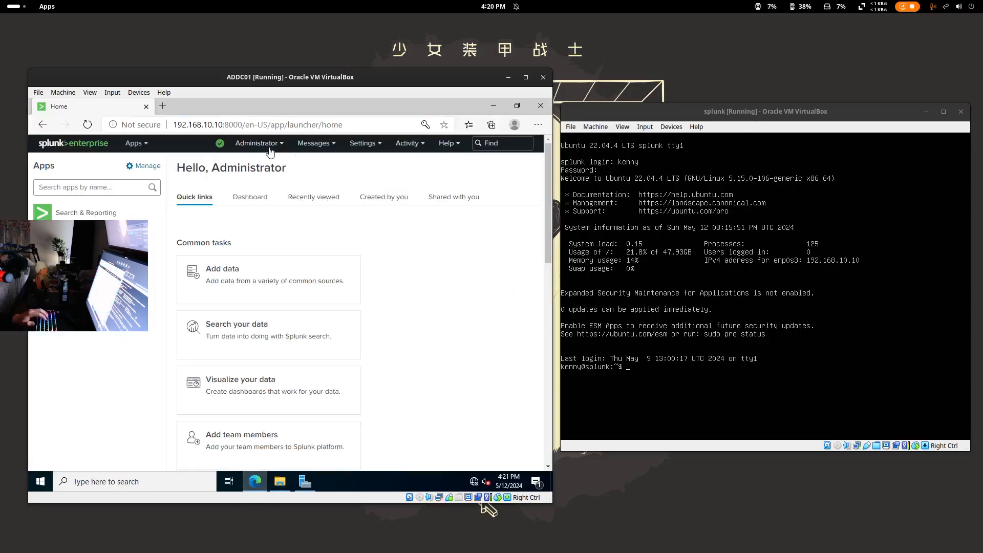
{"action": "left_click", "coordinate": [133, 145]}
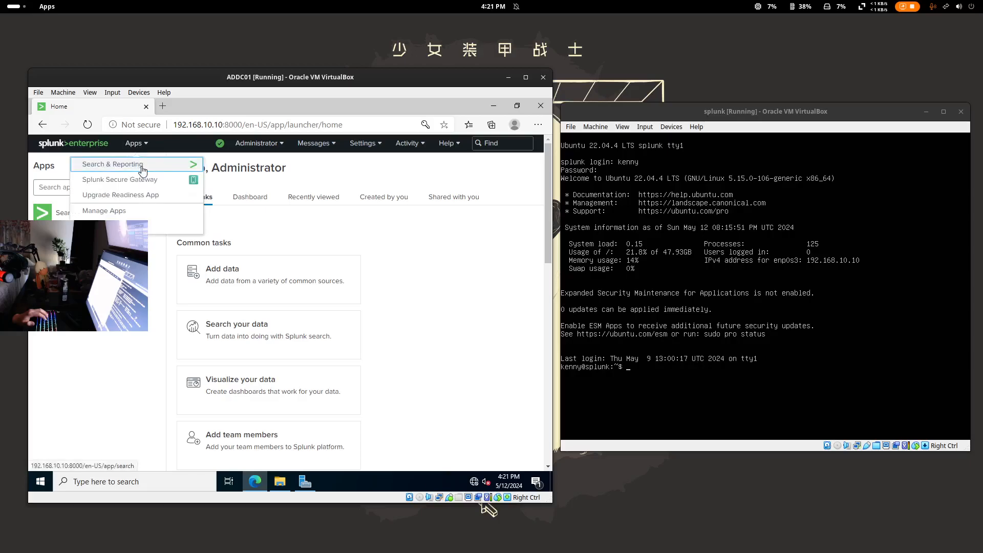
{"action": "left_click", "coordinate": [126, 166]}
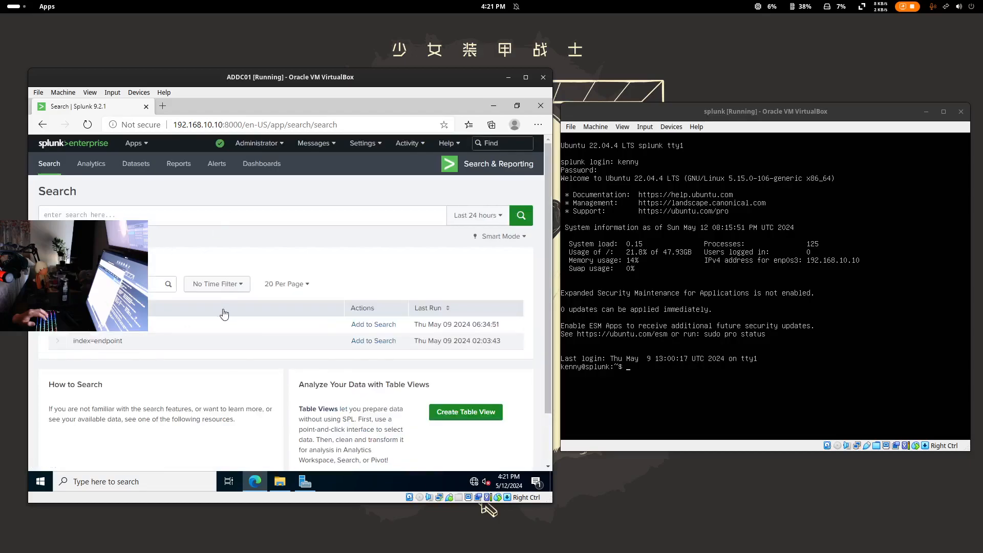
{"action": "scroll", "coordinate": [177, 291], "scroll_direction": "down", "scroll_amount": 1}
{"action": "scroll", "coordinate": [177, 291], "scroll_direction": "up", "scroll_amount": 1}
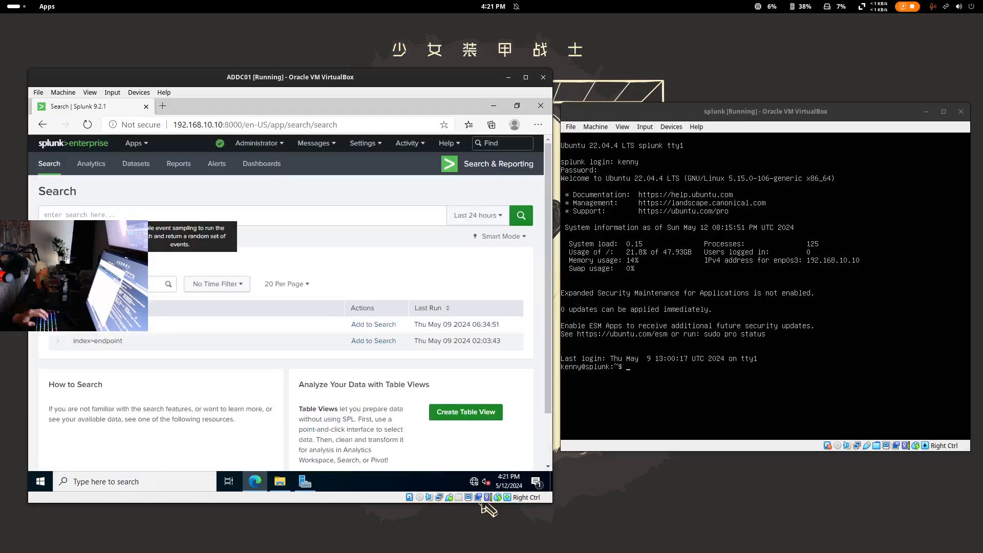
{"action": "type", "text": "inde"}
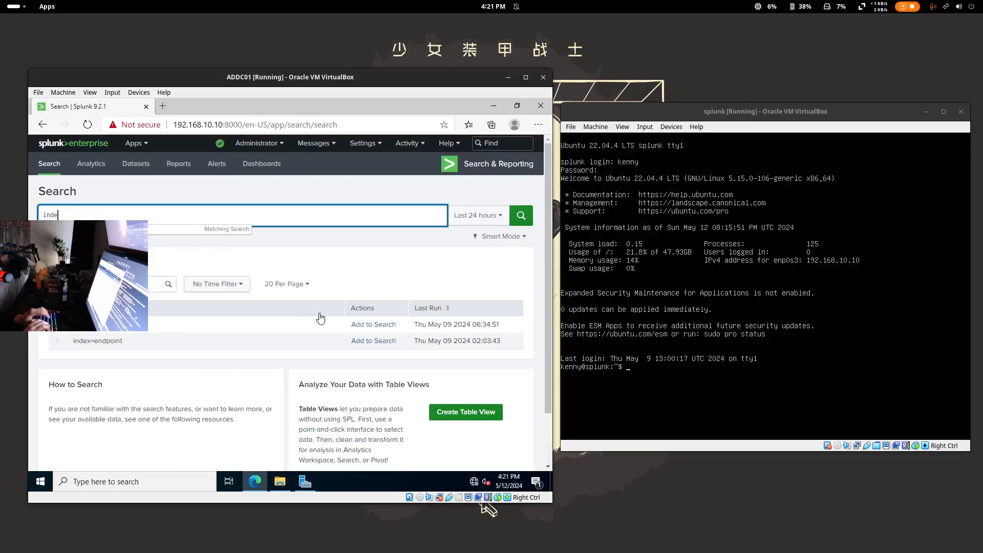
{"action": "type", "text": "x=\"endpoint\""}
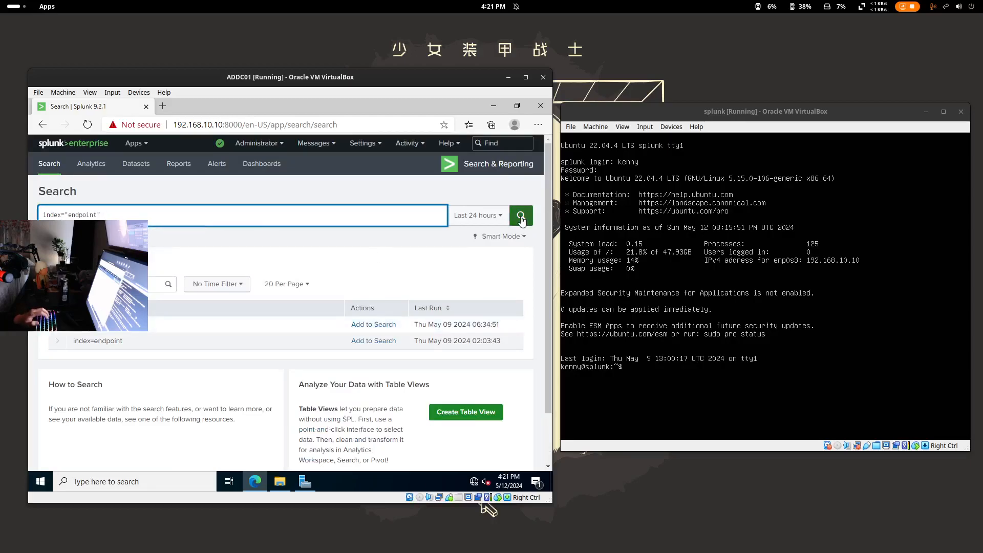
{"action": "left_click", "coordinate": [521, 217]}
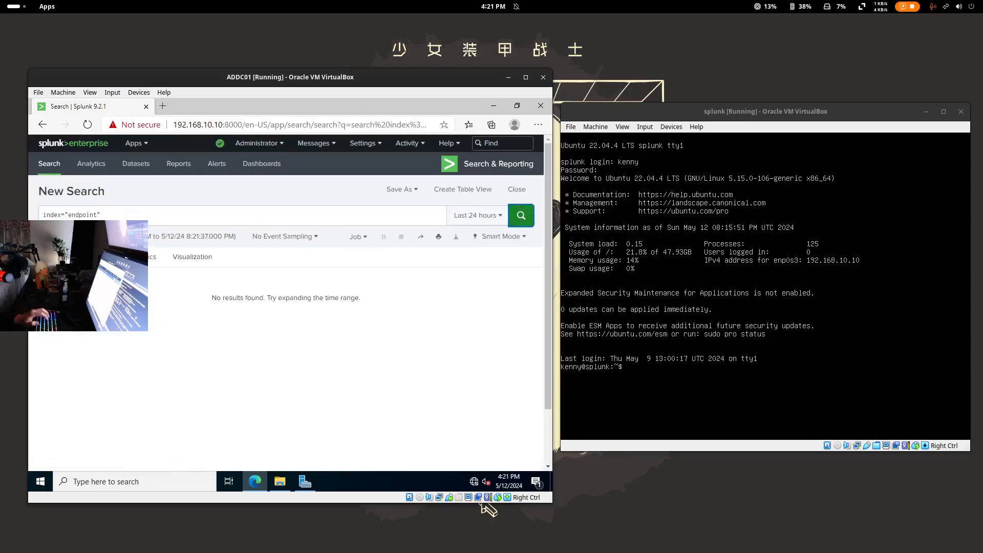
{"action": "left_click", "coordinate": [87, 125]}
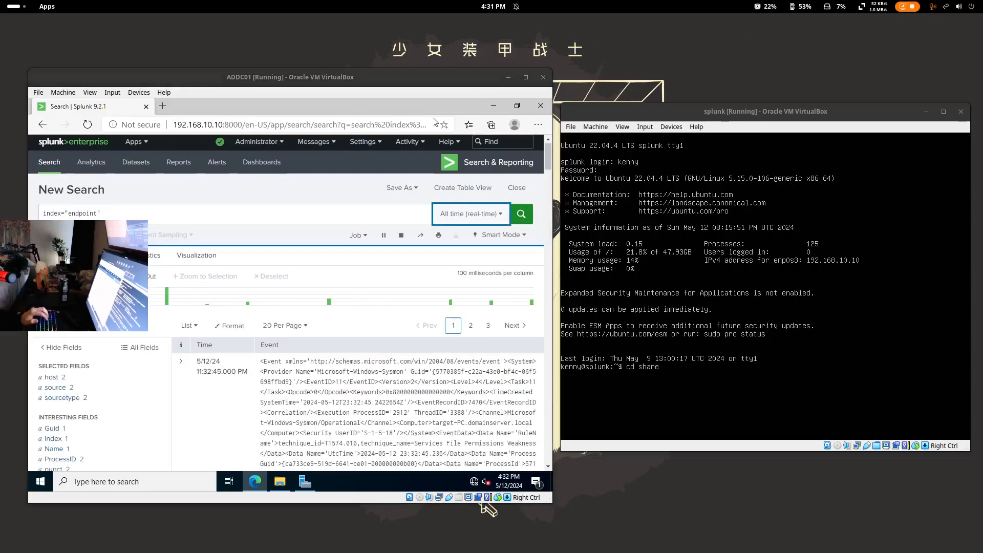
- Switch the time range to Last 24 hours, then All time (real-time), and show host values TARGET-PC and ADDC01
{"action": "left_click", "coordinate": [463, 217]}
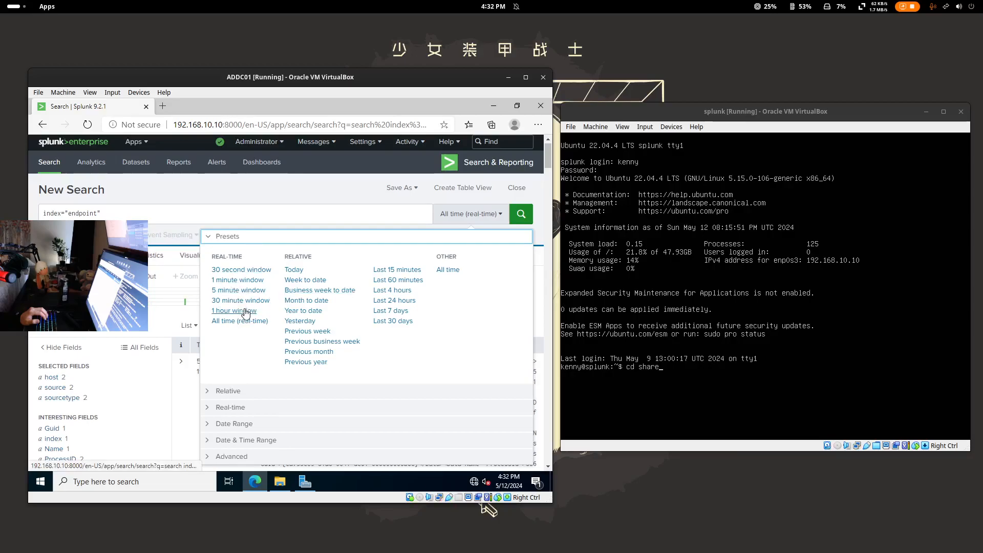
{"action": "left_click", "coordinate": [395, 301]}
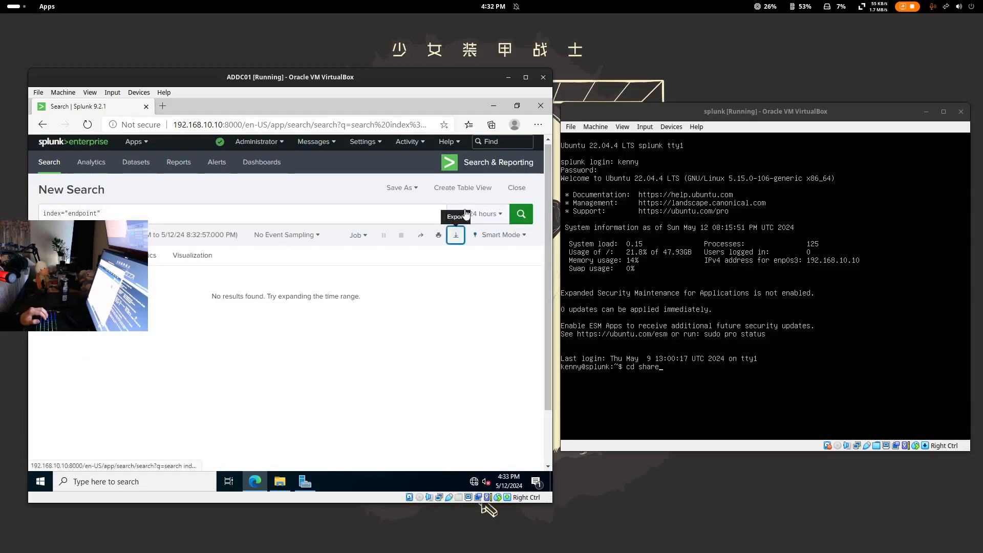
{"action": "left_click", "coordinate": [495, 214]}
{"action": "left_click", "coordinate": [241, 321]}
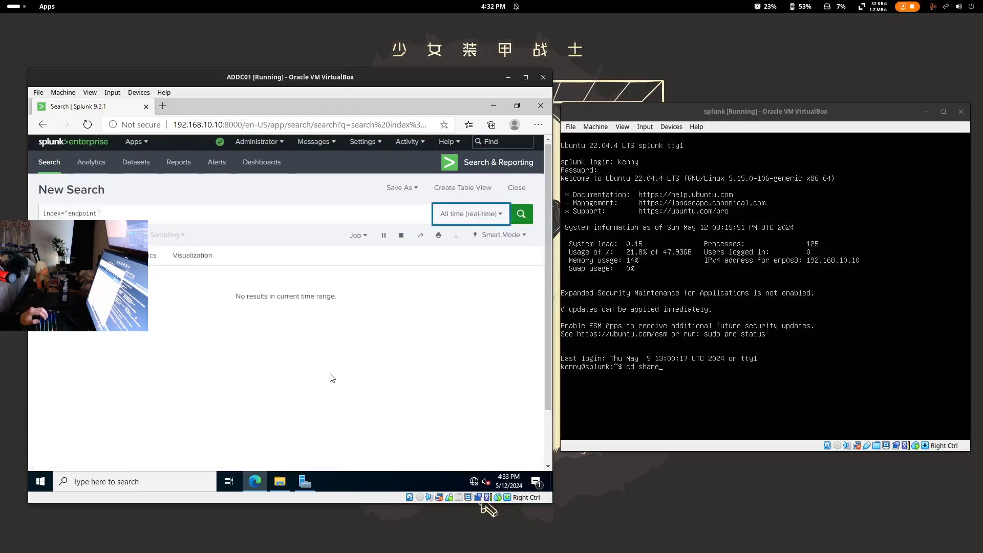
{"action": "left_click_drag", "start_coordinate": [504, 85], "coordinate": [536, 58]}
{"action": "scroll", "coordinate": [387, 302], "scroll_direction": "down", "scroll_amount": 2}
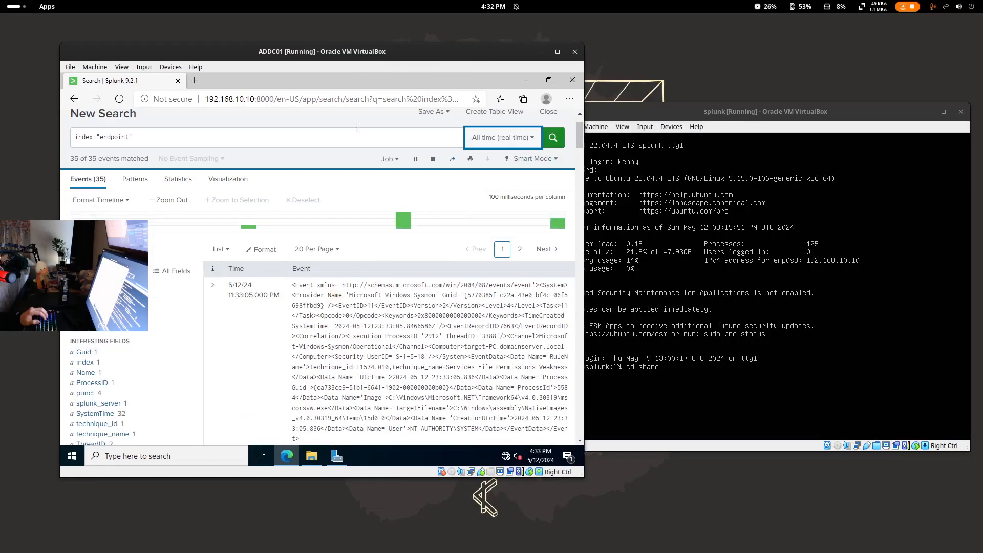
{"action": "left_click_drag", "start_coordinate": [332, 55], "coordinate": [301, 64]}
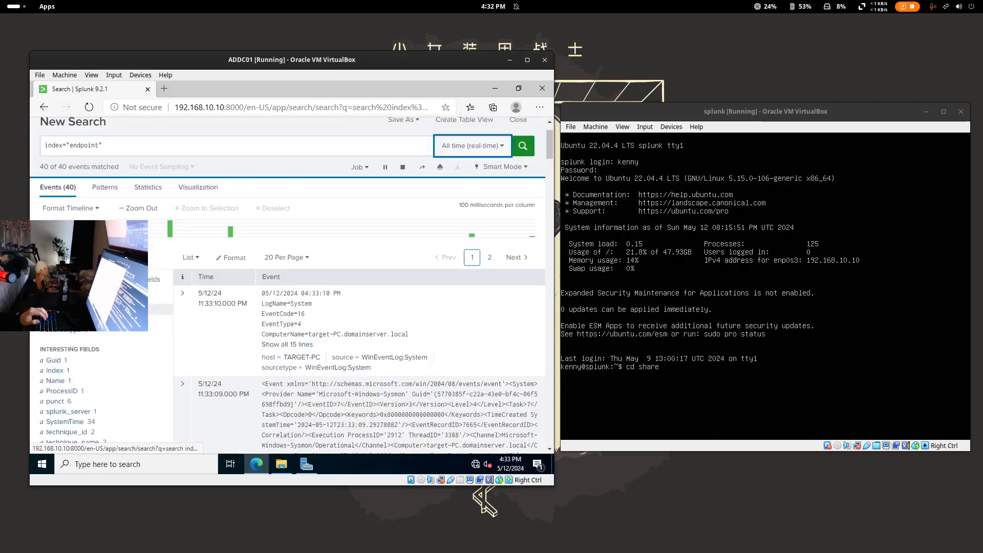
{"action": "left_click", "coordinate": [63, 310]}
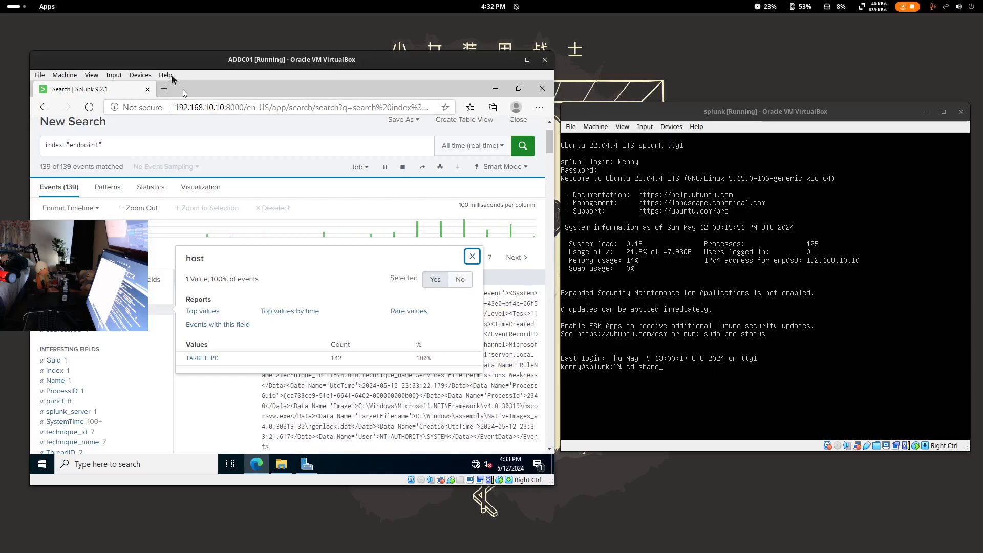
- Move the windows10 VM aside, dismiss its lock screen, then return to ADDC01
{"action": "key", "text": "super"}
{"action": "left_click", "coordinate": [589, 189]}
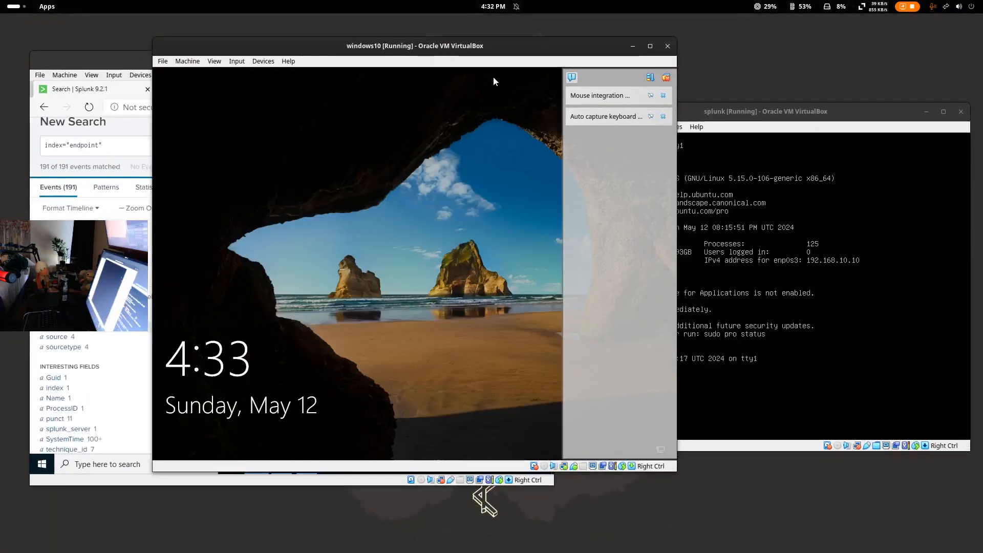
{"action": "left_click", "coordinate": [666, 78]}
{"action": "left_click_drag", "start_coordinate": [556, 49], "coordinate": [704, 57]}
{"action": "left_click", "coordinate": [682, 299]}
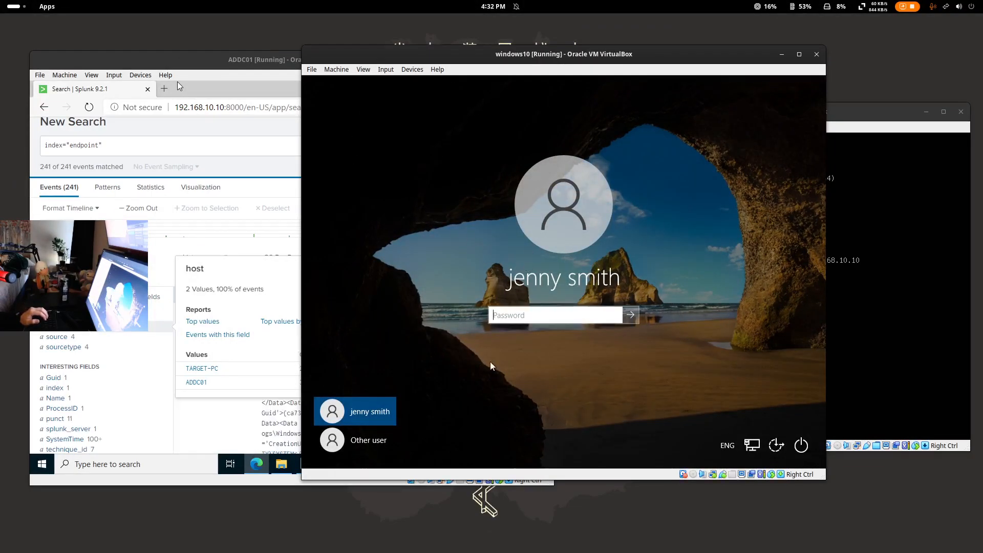
{"action": "left_click", "coordinate": [302, 211]}
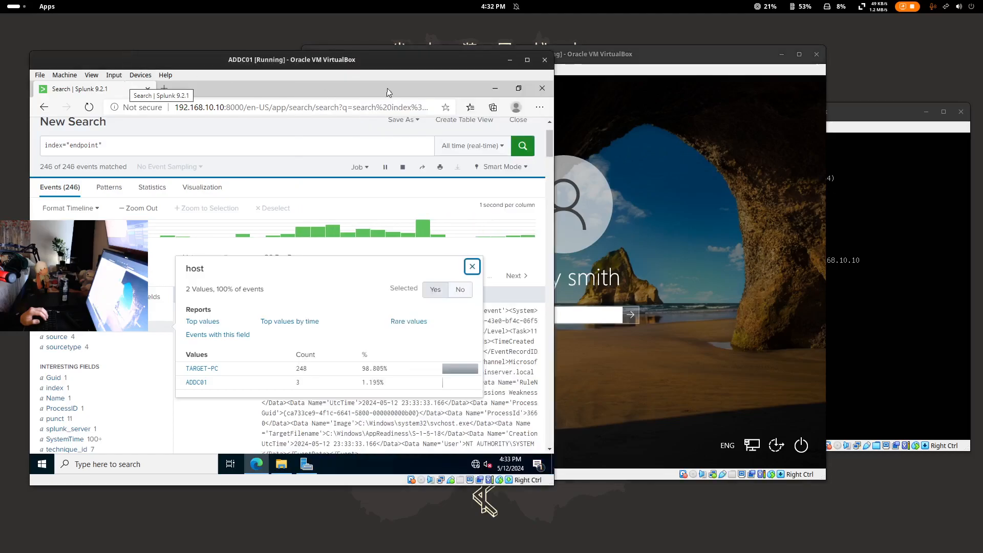
- From Server Manager's AD DS tools, launch Active Directory Users and Computers
{"action": "left_click", "coordinate": [313, 466]}
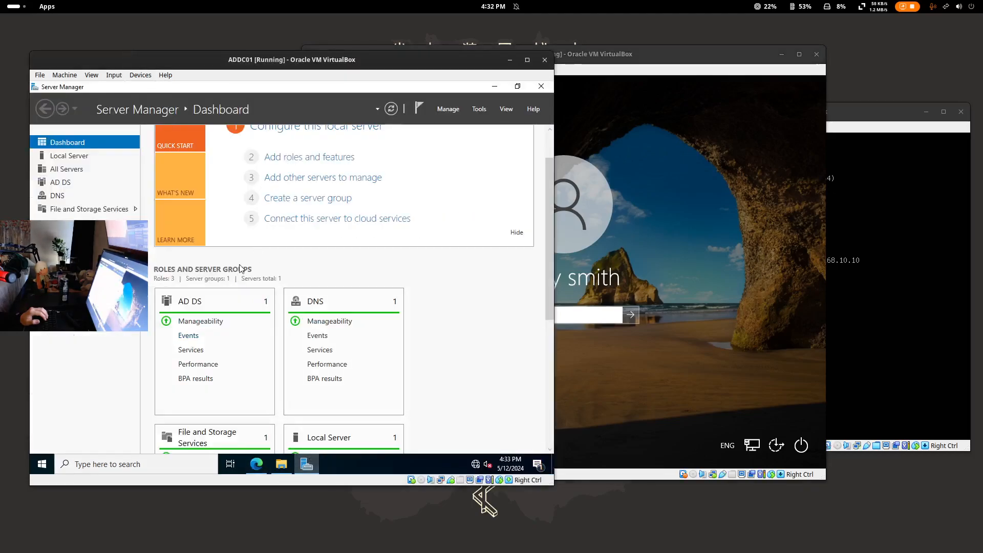
{"action": "scroll", "coordinate": [228, 352], "scroll_direction": "up", "scroll_amount": 1}
{"action": "left_click", "coordinate": [189, 326]}
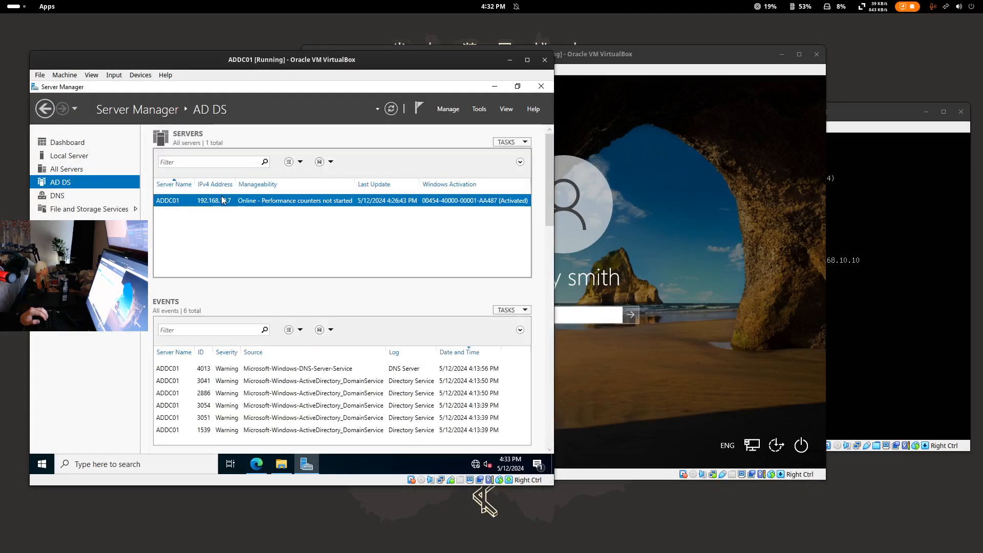
{"action": "left_click", "coordinate": [479, 109]}
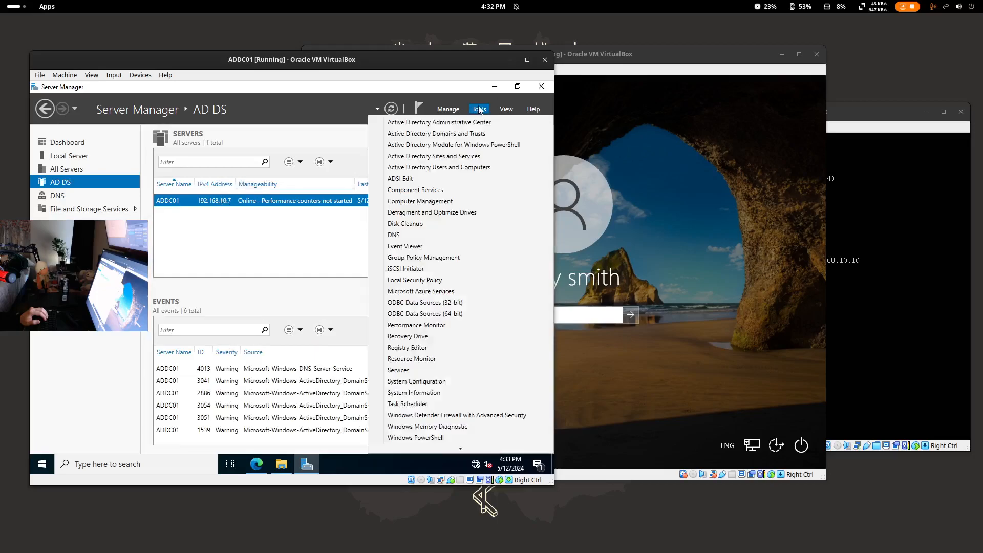
{"action": "left_click", "coordinate": [420, 167]}
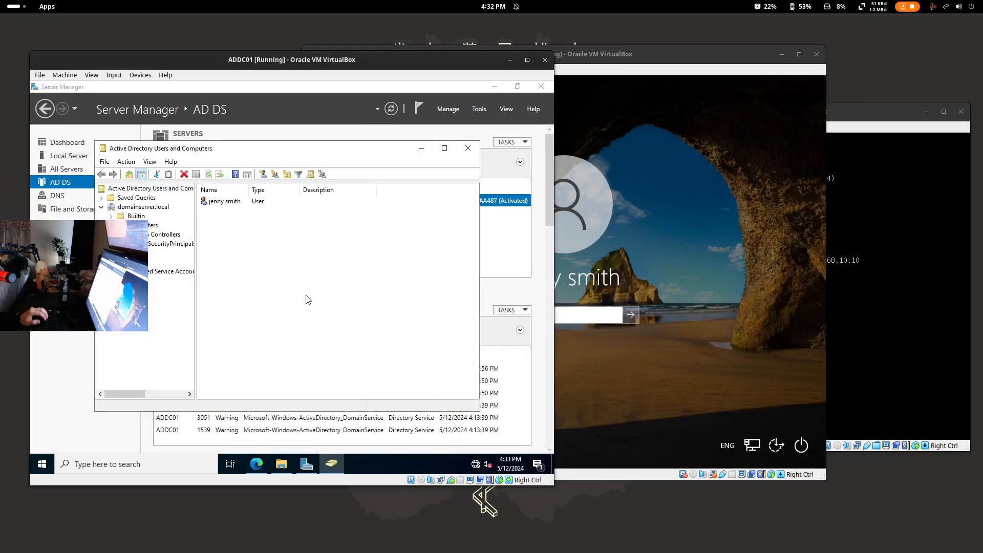
- Open the existing domain user's Properties and view the logon name on the Account tab
{"action": "left_click", "coordinate": [212, 203]}
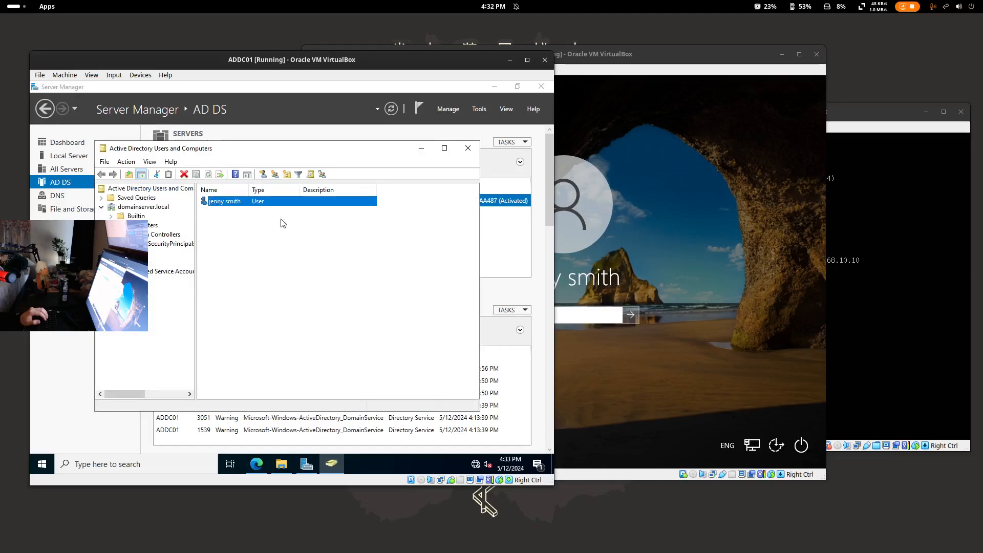
{"action": "right_click", "coordinate": [220, 204]}
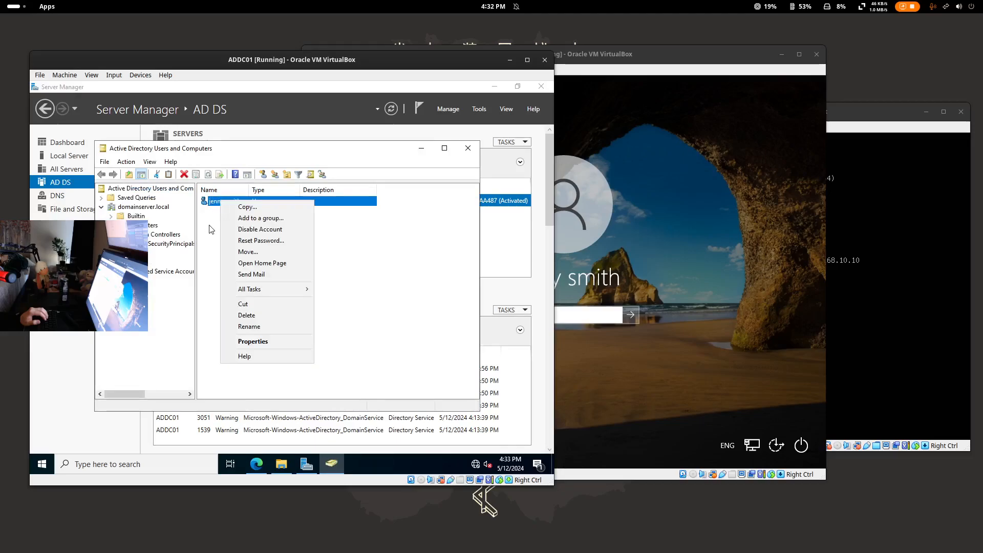
{"action": "left_click", "coordinate": [278, 340]}
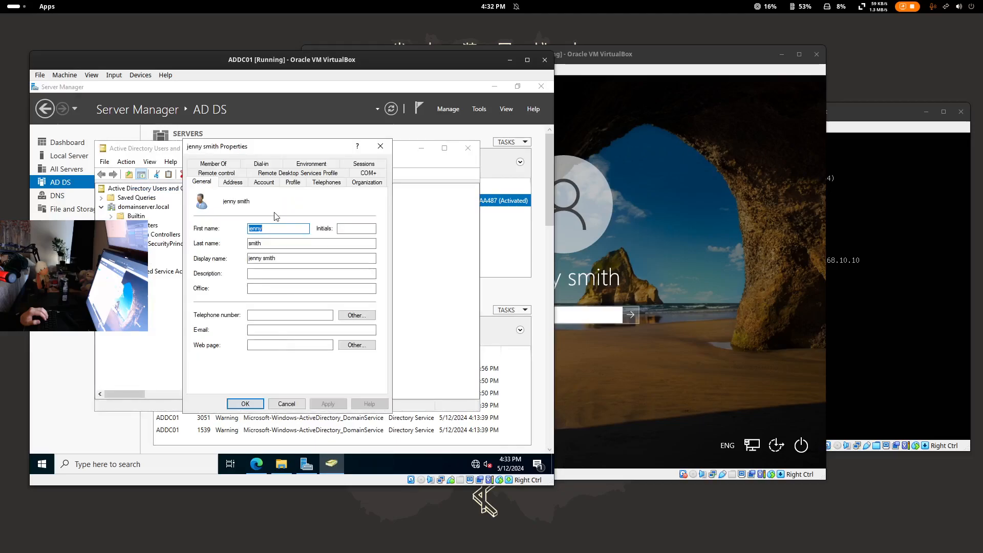
{"action": "left_click", "coordinate": [233, 182]}
{"action": "left_click", "coordinate": [264, 182]}
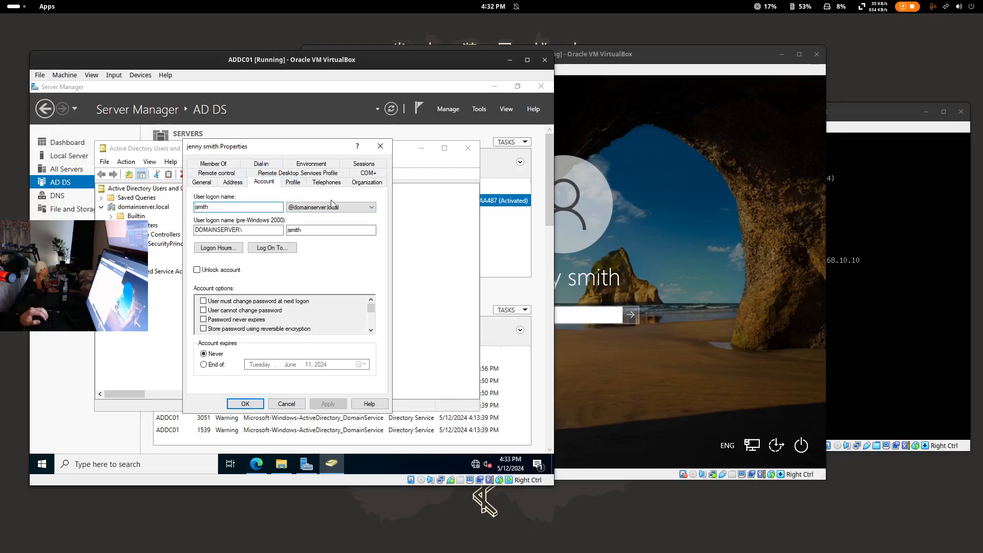
- On the windows10 VM's sign-in screen, choose Other user
{"action": "left_click", "coordinate": [610, 204]}
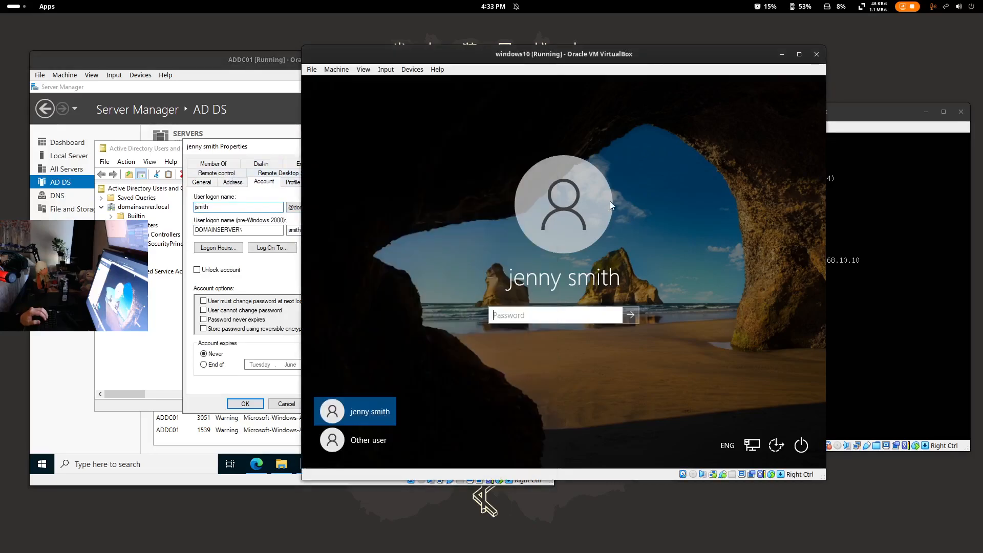
{"action": "left_click", "coordinate": [266, 90]}
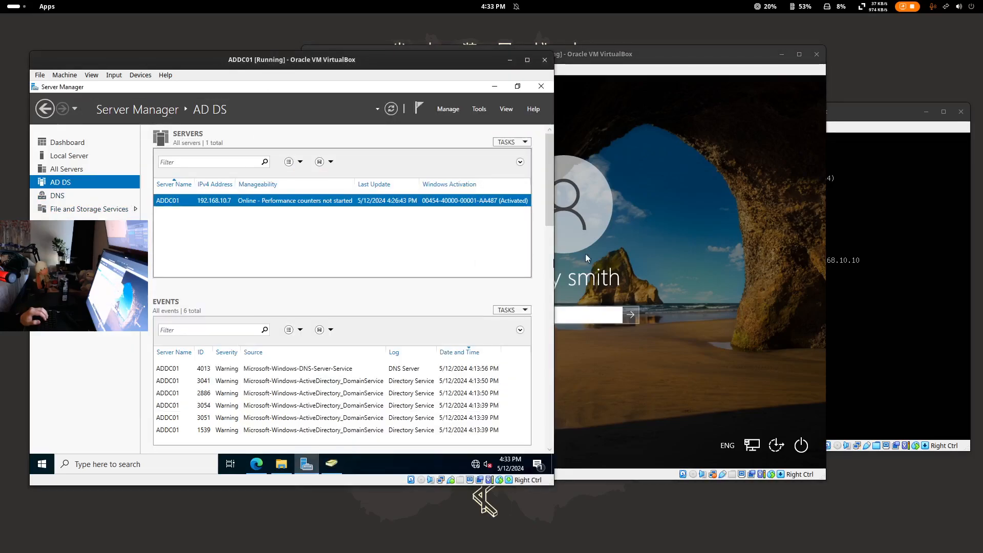
{"action": "left_click", "coordinate": [586, 253]}
{"action": "left_click", "coordinate": [359, 439]}
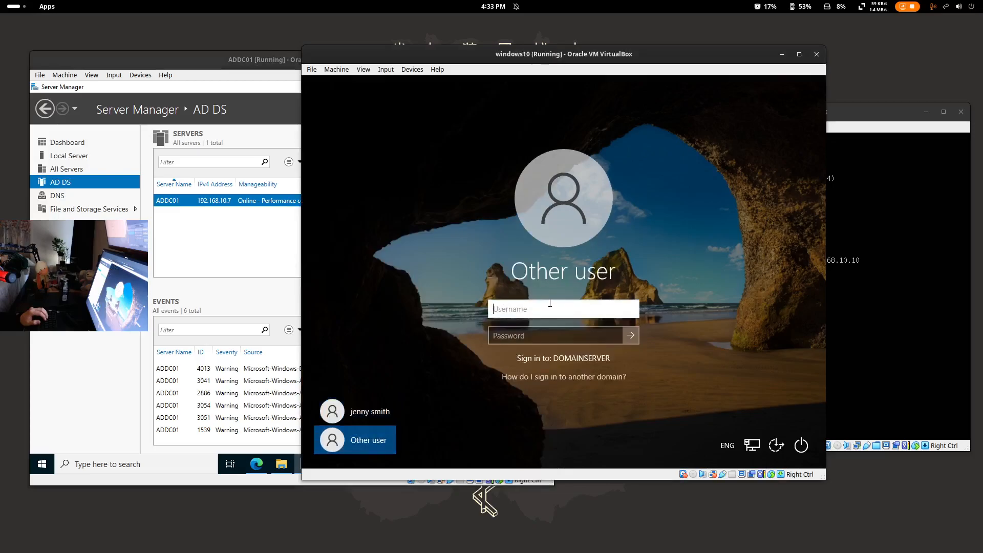
- In Active Directory Users and Computers, start a New User in the HR unit
{"action": "left_click", "coordinate": [241, 76]}
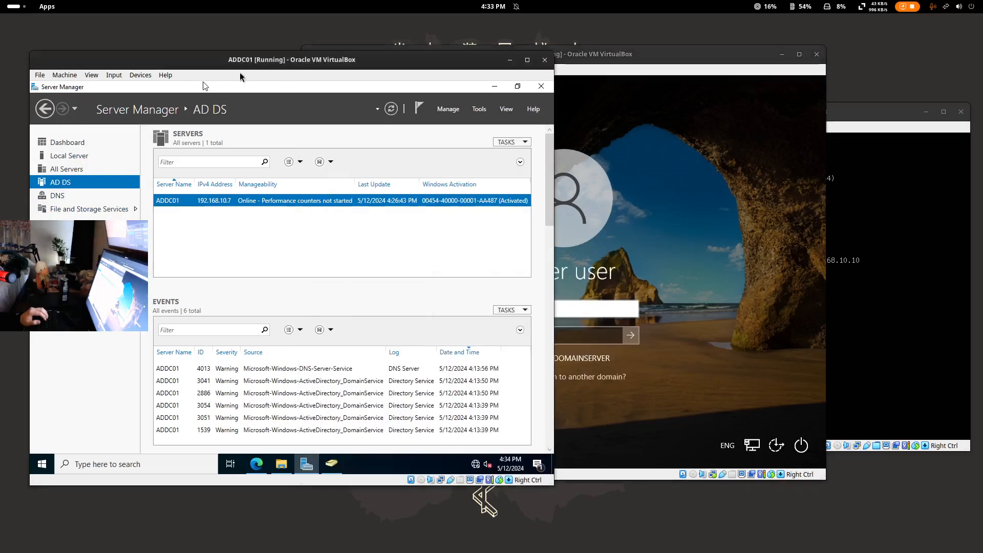
{"action": "left_click", "coordinate": [484, 111]}
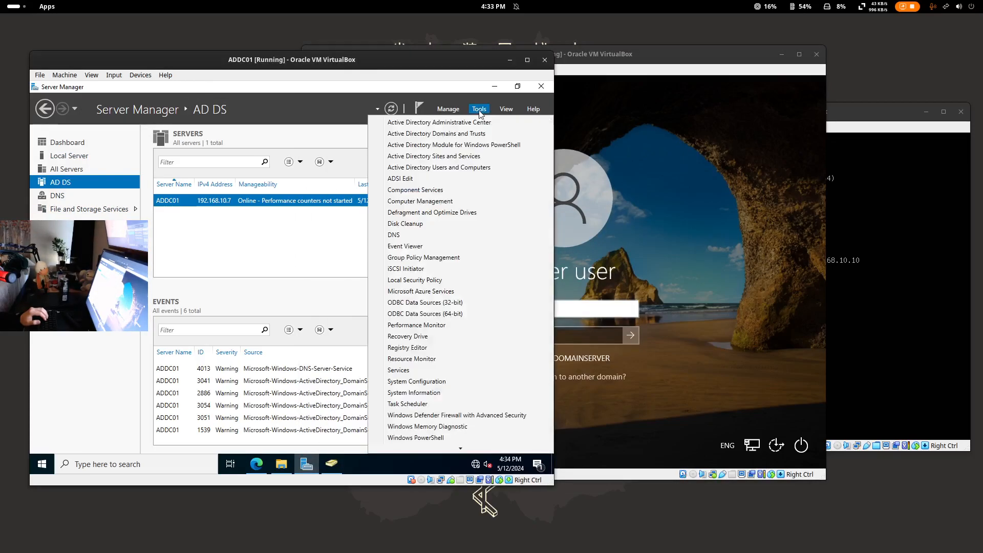
{"action": "left_click", "coordinate": [463, 167]}
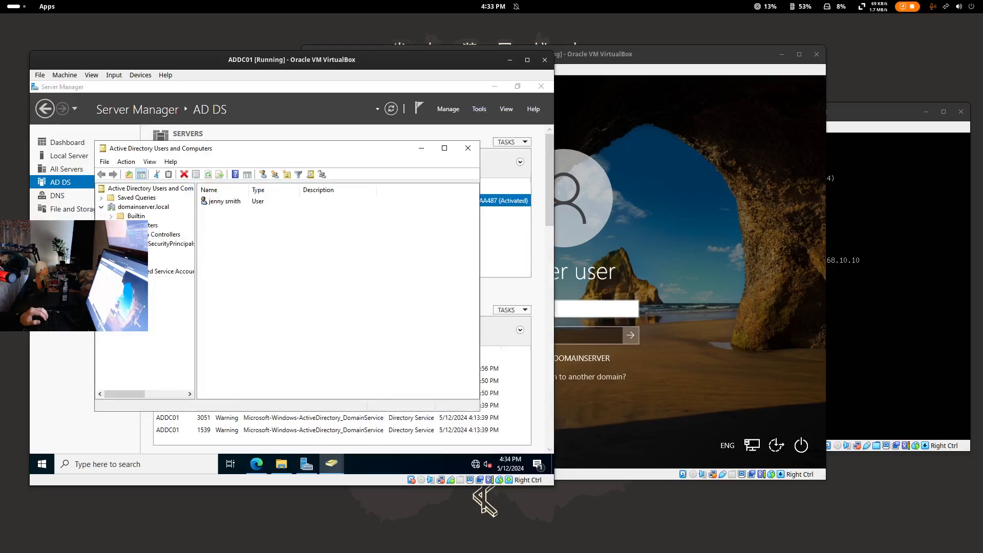
{"action": "left_click", "coordinate": [130, 253]}
{"action": "right_click", "coordinate": [130, 253]}
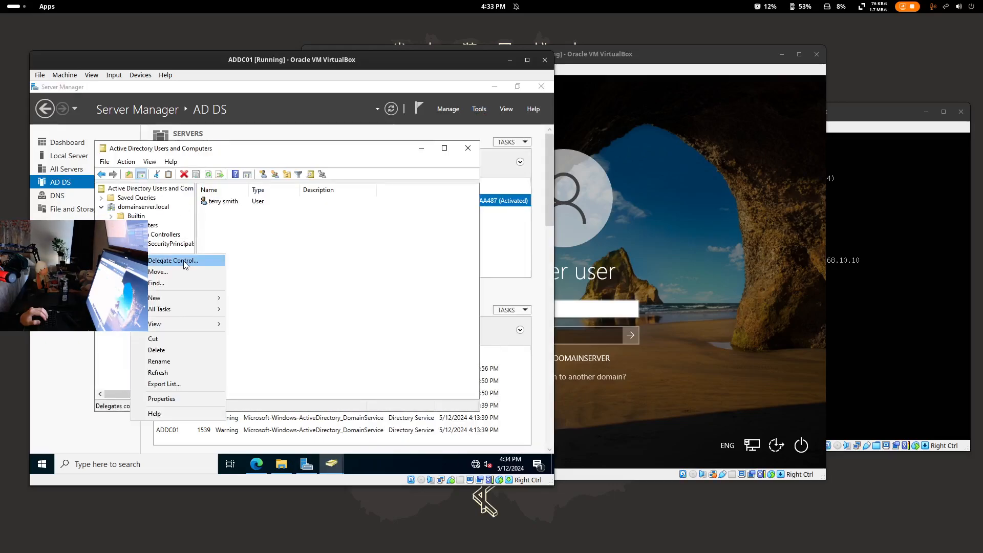
{"action": "left_click", "coordinate": [129, 336]}
{"action": "right_click", "coordinate": [135, 253]}
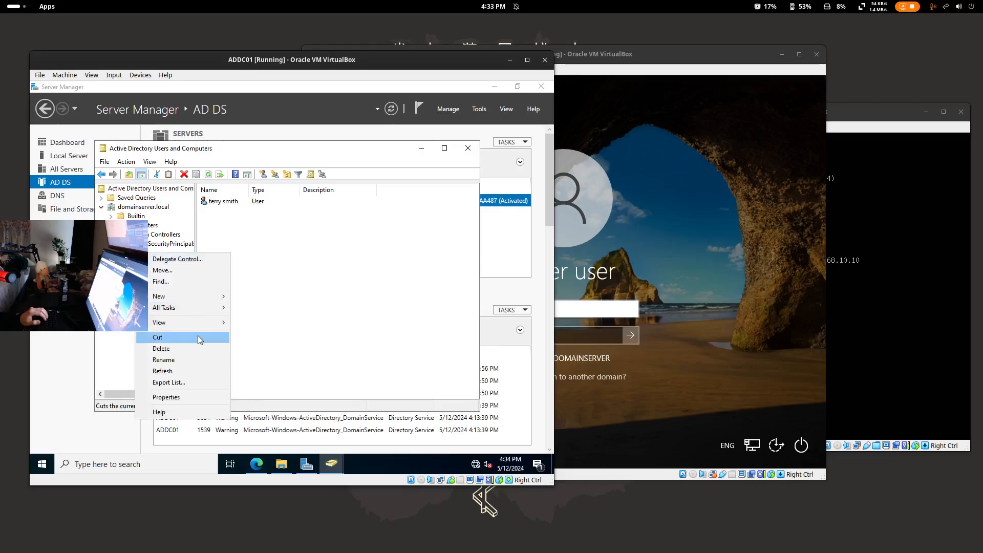
{"action": "mouse_move", "coordinate": [194, 296]}
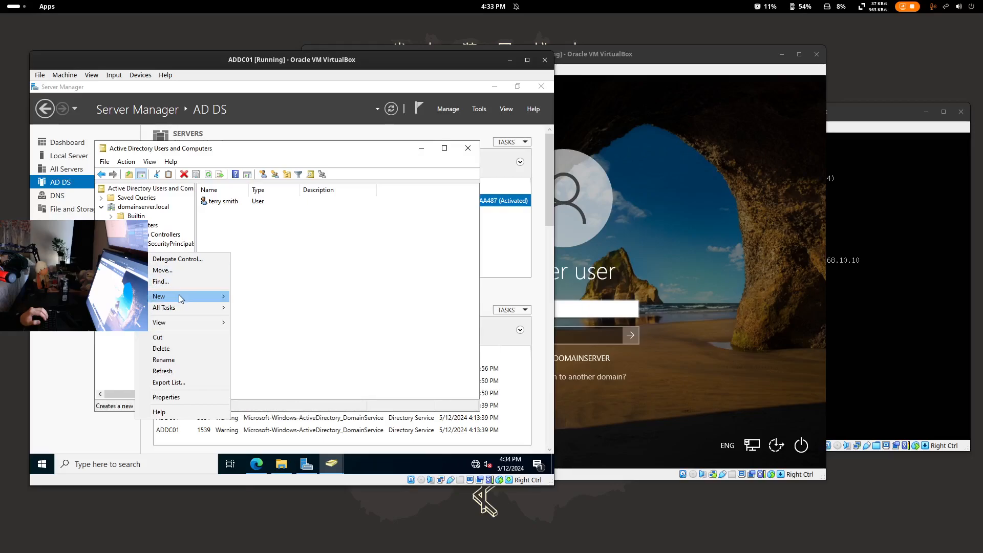
{"action": "left_click", "coordinate": [289, 398]}
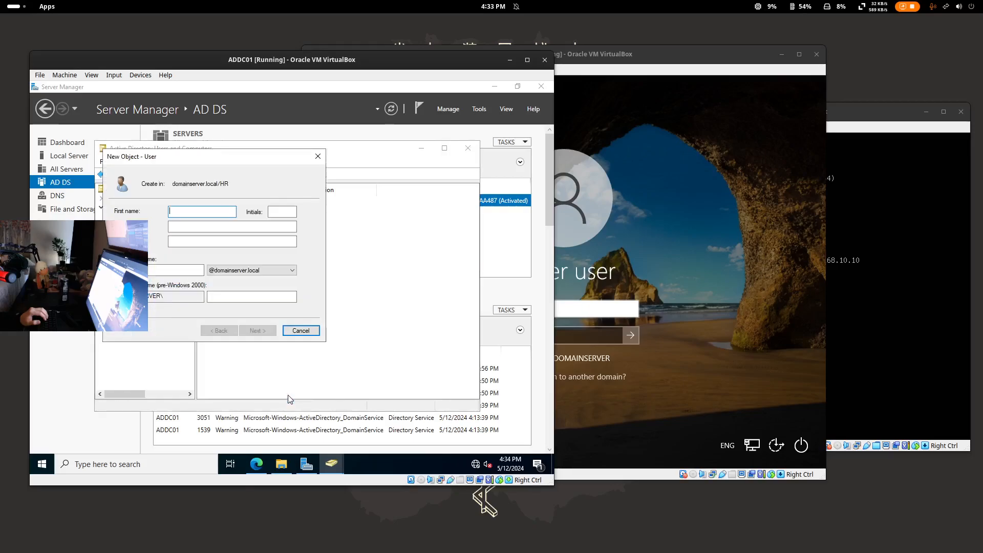
- Enter the new user's first name, last name and user logon name
{"action": "left_click_drag", "start_coordinate": [207, 159], "coordinate": [418, 210]}
{"action": "type", "text": "adam"}
{"action": "key", "text": "Tab"}
{"action": "type", "text": "sandler"}
{"action": "key", "text": "Tab"}
{"action": "key", "text": "Tab"}
{"action": "type", "text": "a"}
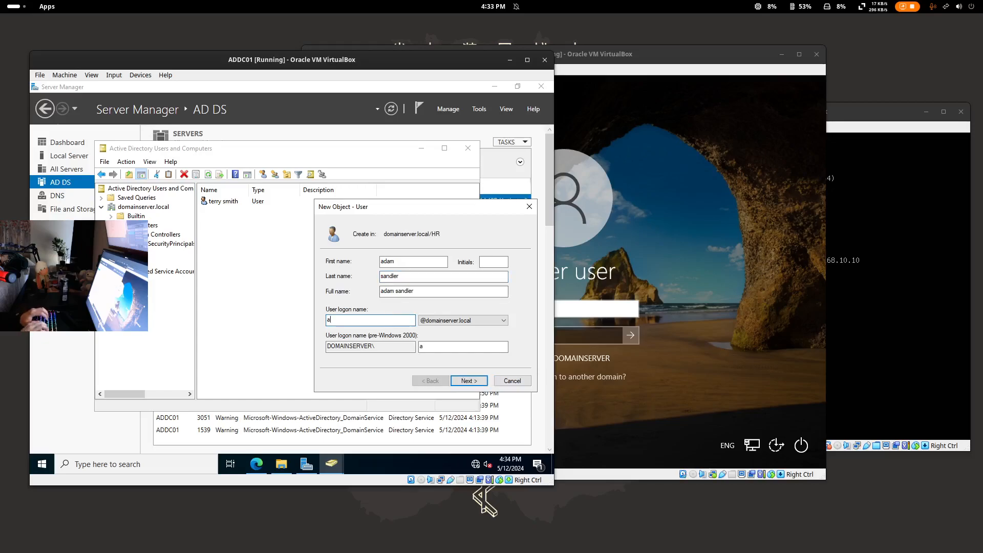
{"action": "type", "text": "sandler"}
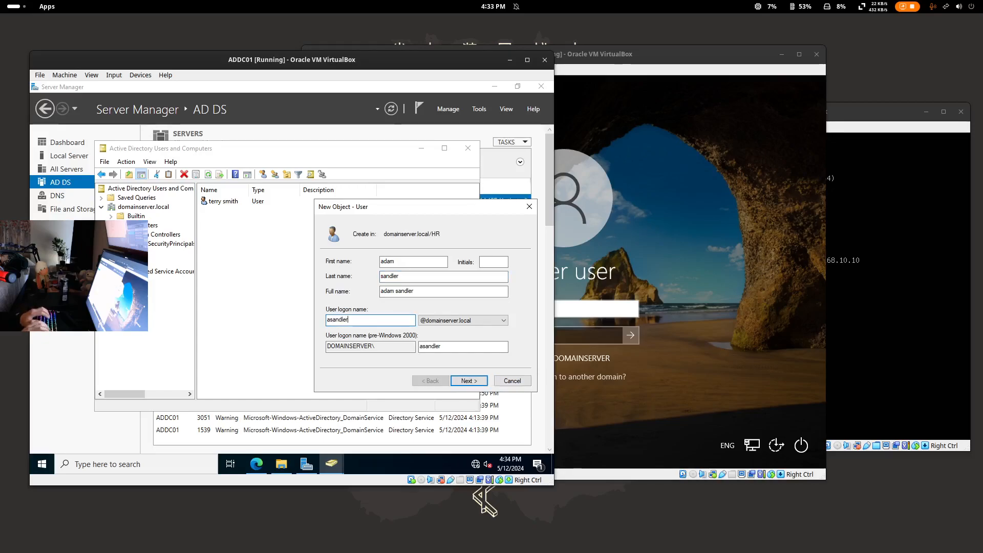
- Enter and confirm a password and uncheck 'User must change password at next logon'
{"action": "left_click", "coordinate": [468, 380]}
{"action": "type", "text": "P"}
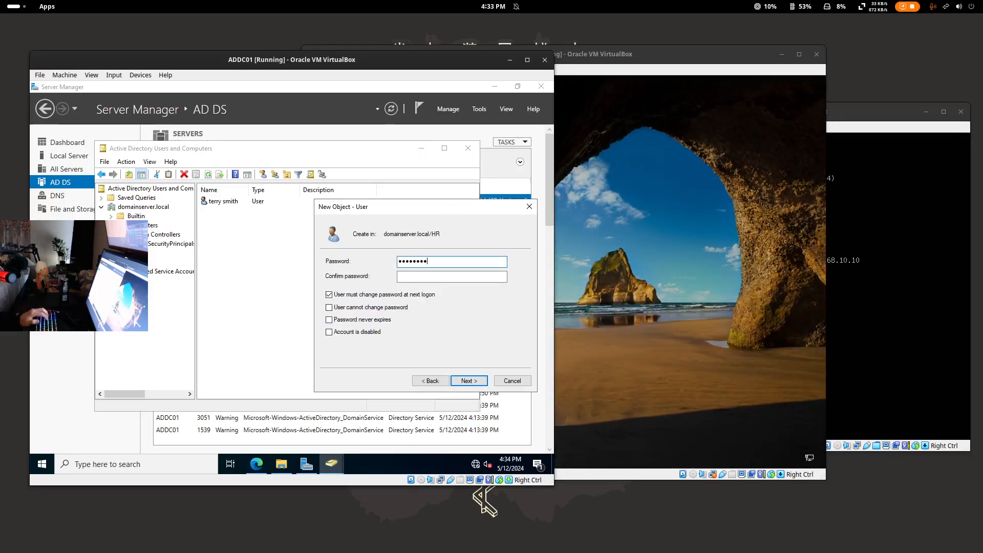
{"action": "left_click", "coordinate": [440, 277]}
{"action": "type", "text": "••••••••"}
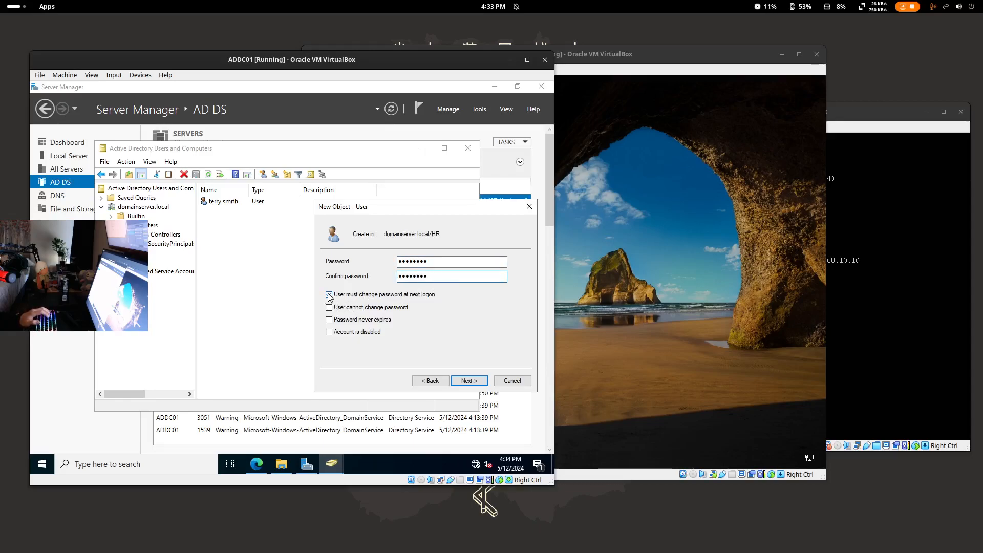
{"action": "left_click", "coordinate": [465, 381]}
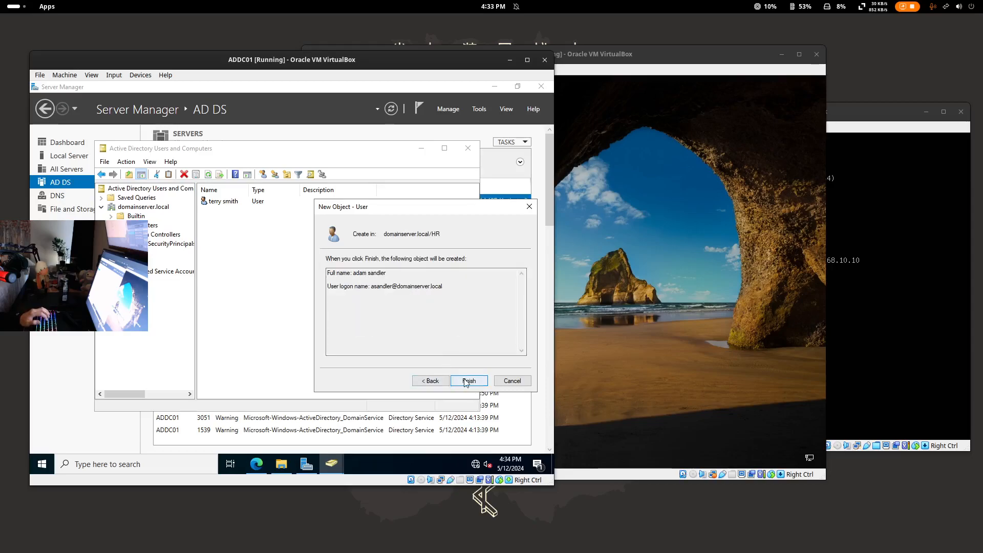
{"action": "left_click", "coordinate": [432, 381]}
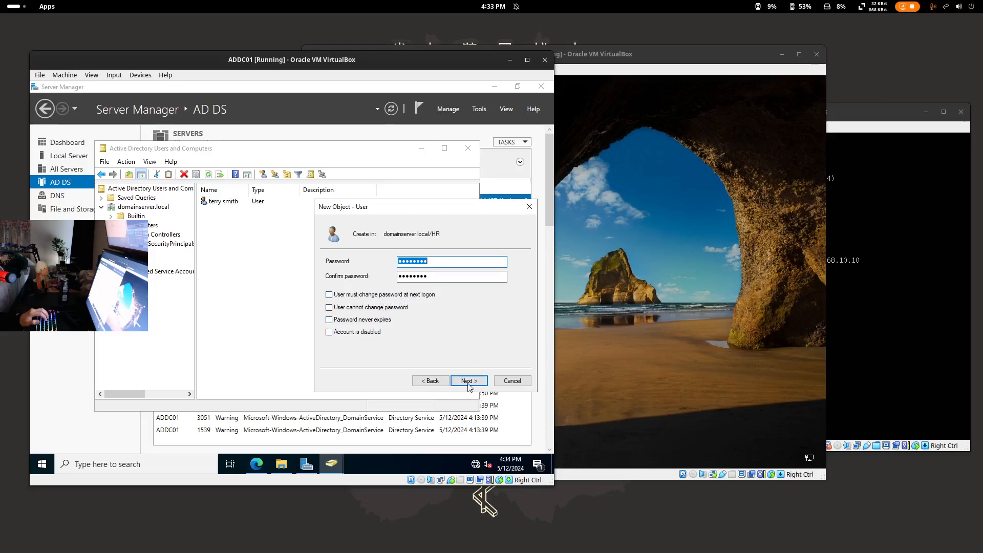
{"action": "left_click", "coordinate": [346, 295]}
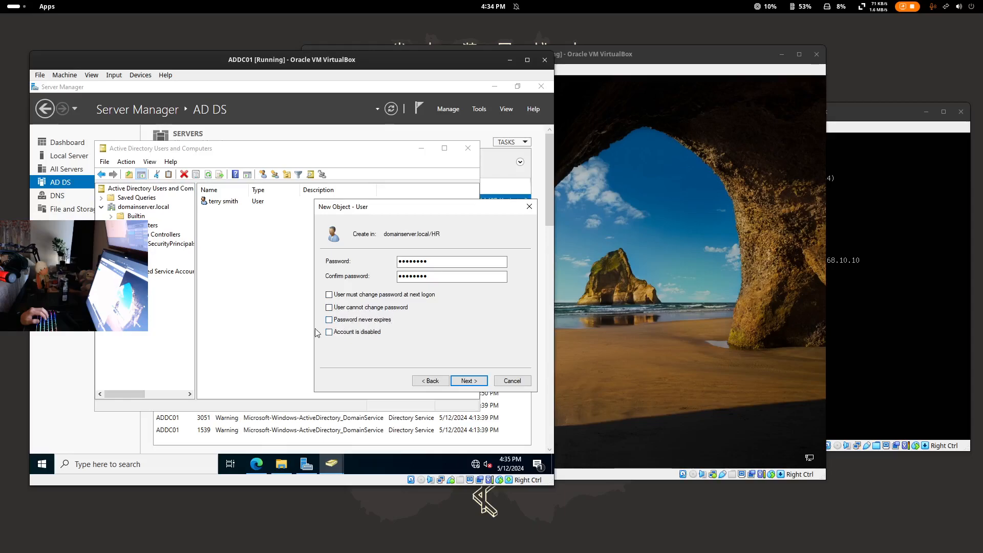
- Try to finish the new user and acknowledge the password policy error
{"action": "left_click", "coordinate": [469, 380]}
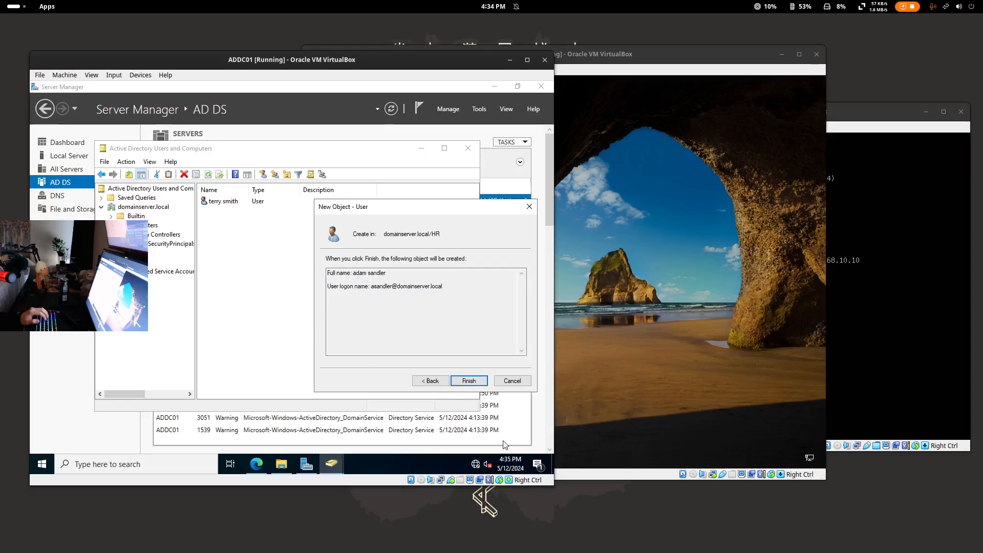
{"action": "left_click", "coordinate": [469, 381]}
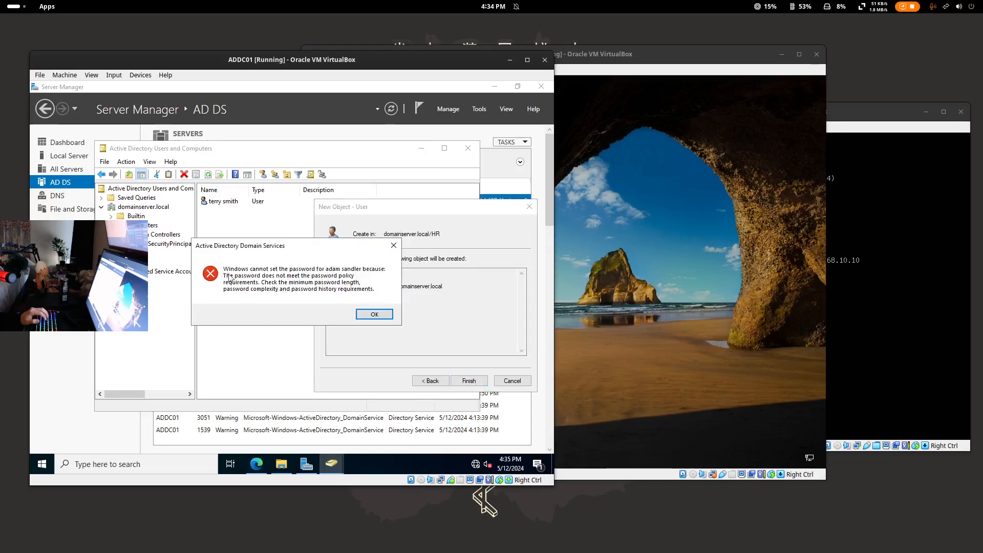
{"action": "left_click", "coordinate": [385, 311]}
- Re-enter a stronger password twice, finish creating the HR user, and switch to windows10
{"action": "left_click", "coordinate": [430, 380]}
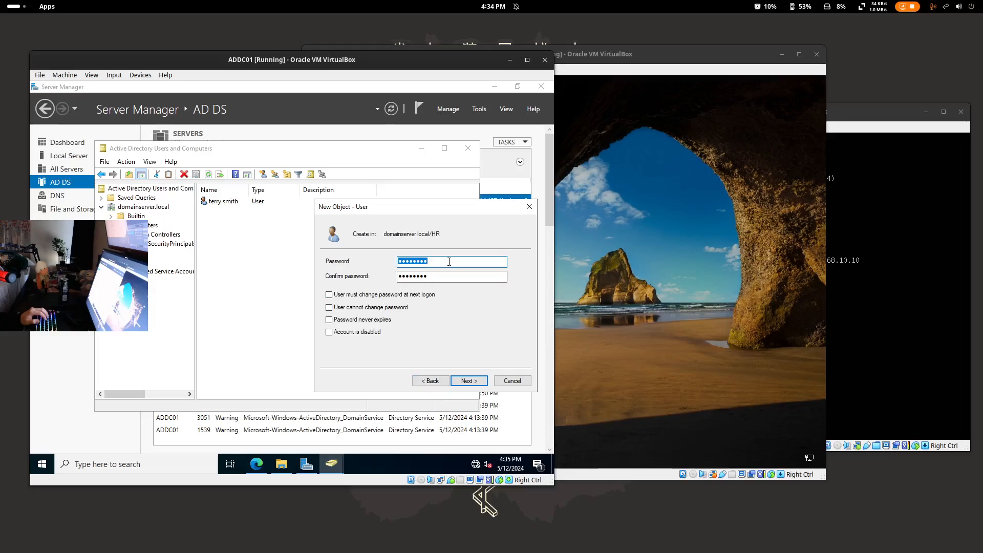
{"action": "type", "text": "Password1"}
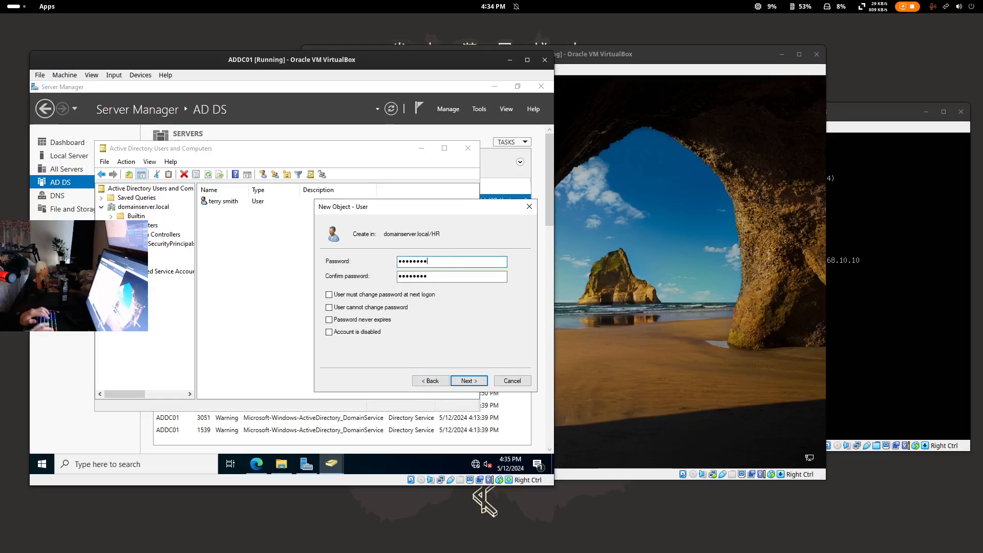
{"action": "left_click", "coordinate": [435, 276]}
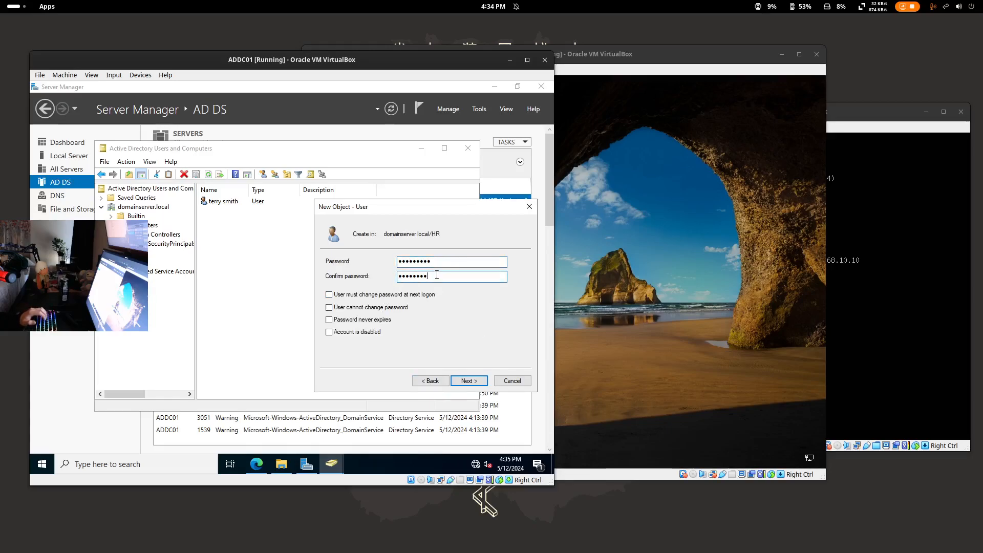
{"action": "type", "text": "Password1"}
{"action": "left_click", "coordinate": [469, 380]}
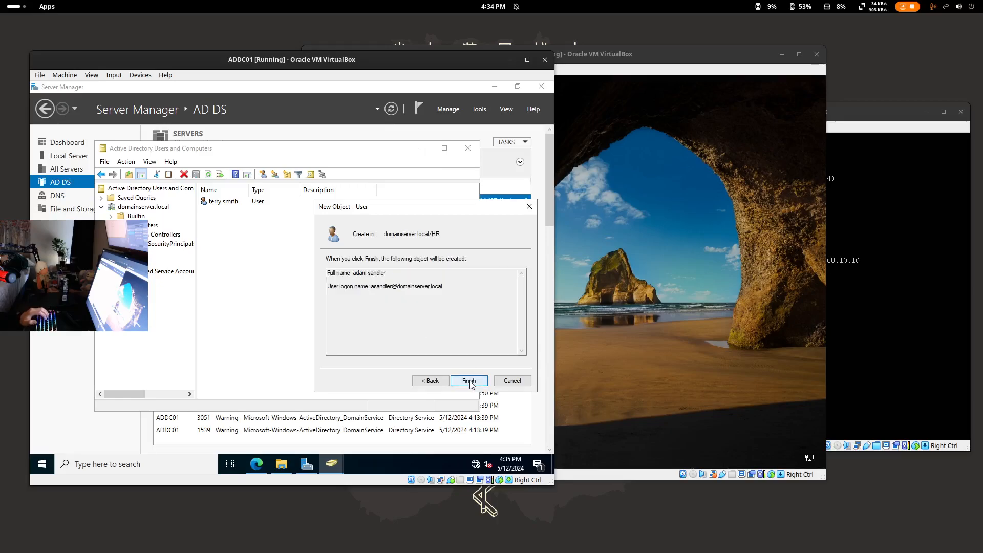
{"action": "left_click", "coordinate": [469, 380]}
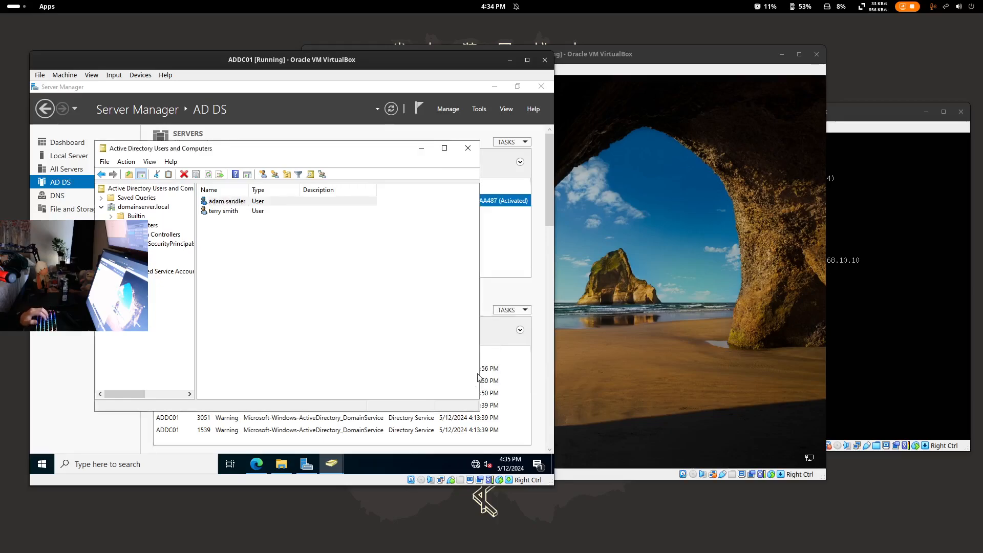
{"action": "left_click", "coordinate": [561, 152]}
- Sign in to the Windows 10 VM as a different domain user with the account password
{"action": "left_click", "coordinate": [561, 410]}
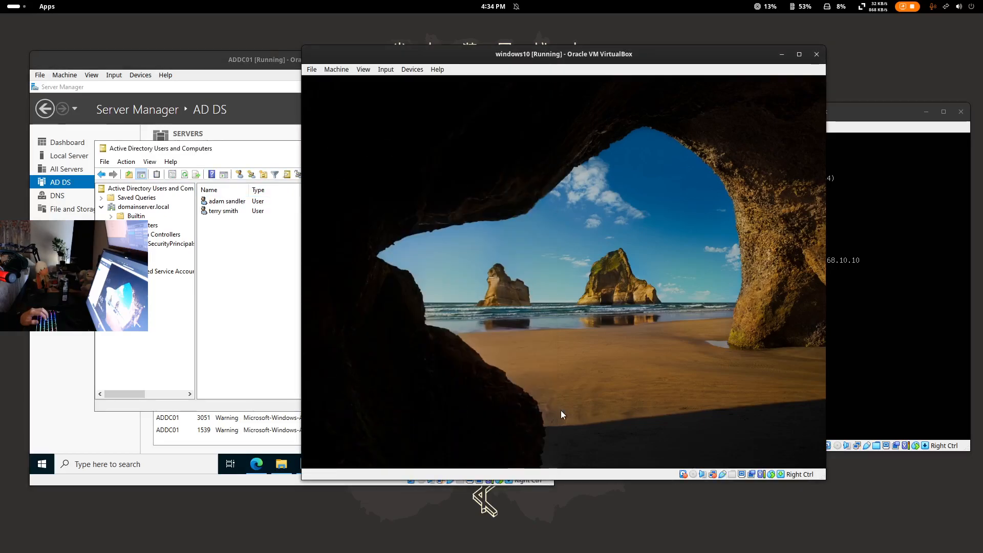
{"action": "left_click", "coordinate": [379, 443]}
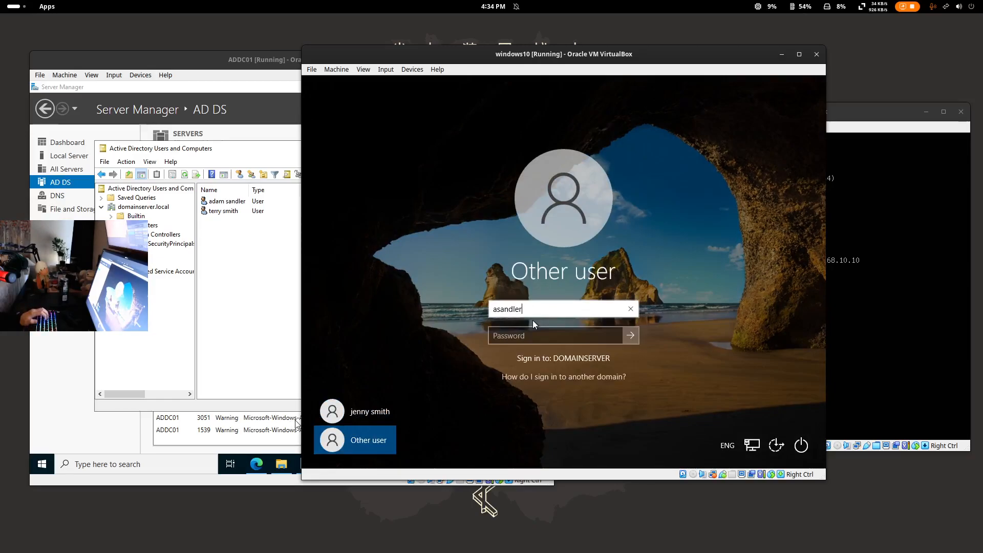
{"action": "left_click", "coordinate": [545, 334]}
{"action": "type", "text": "Password1"}
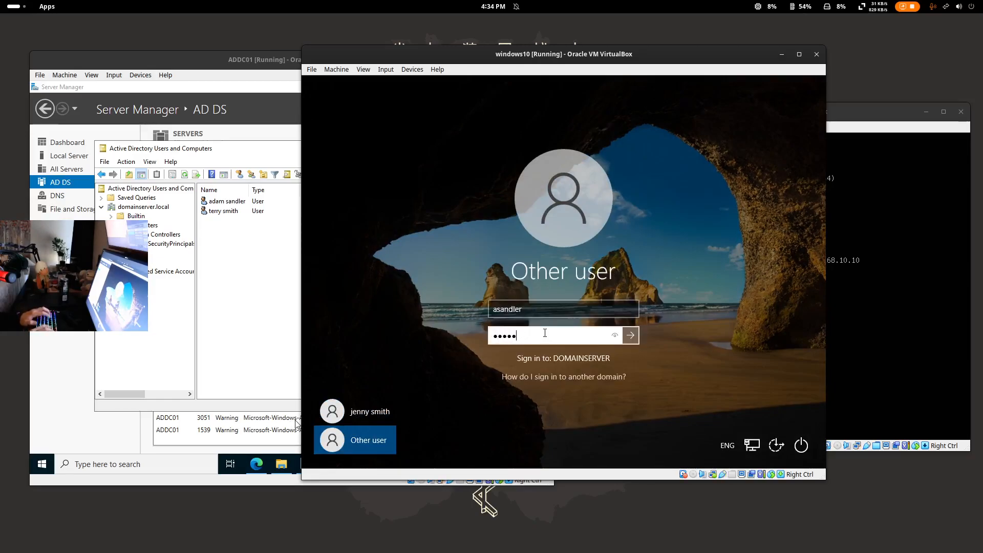
{"action": "key", "text": "Return"}
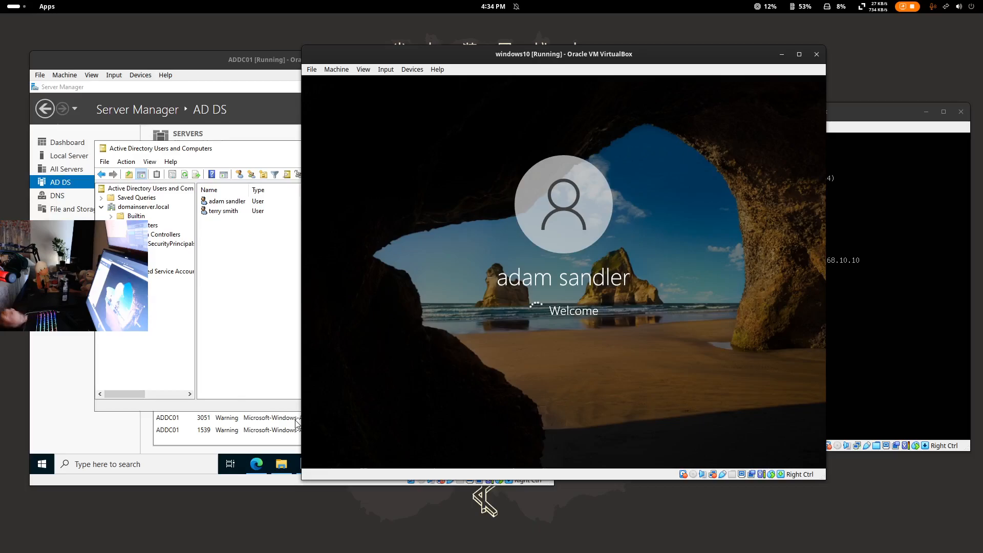
- Browse the Start menu and try Windows searches for 'about' and 'user'
{"action": "left_click", "coordinate": [252, 83]}
{"action": "left_click", "coordinate": [641, 52]}
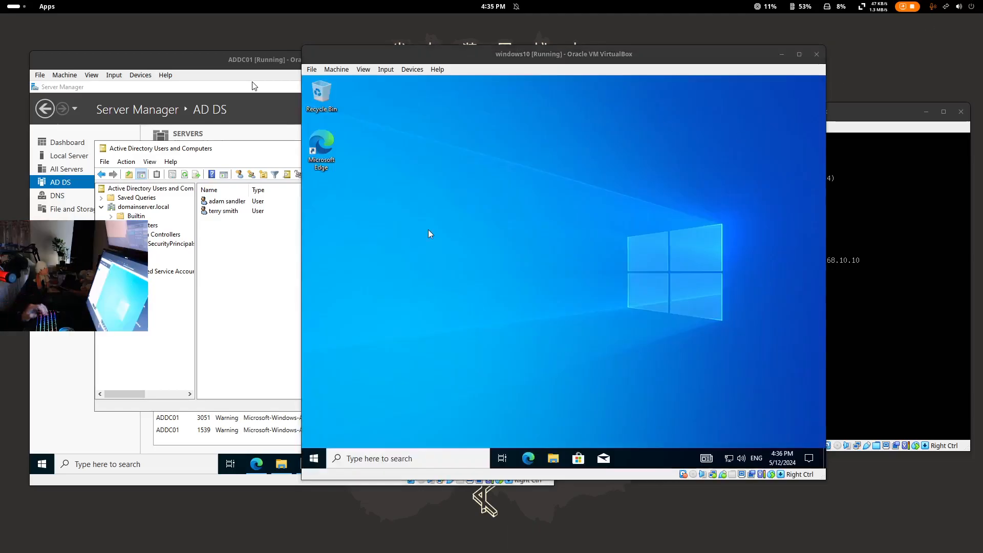
{"action": "left_click", "coordinate": [314, 458]}
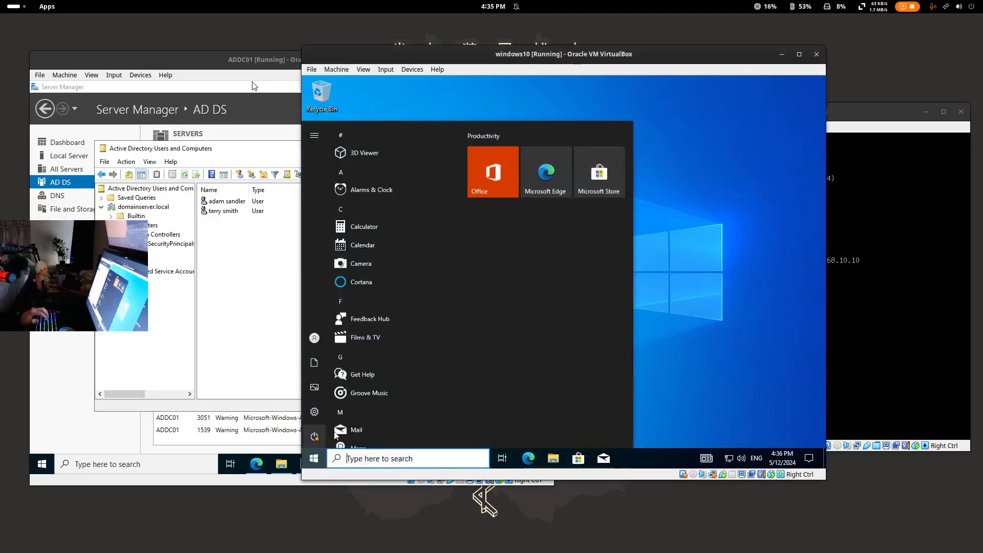
{"action": "scroll", "coordinate": [363, 375], "scroll_direction": "down", "scroll_amount": 10}
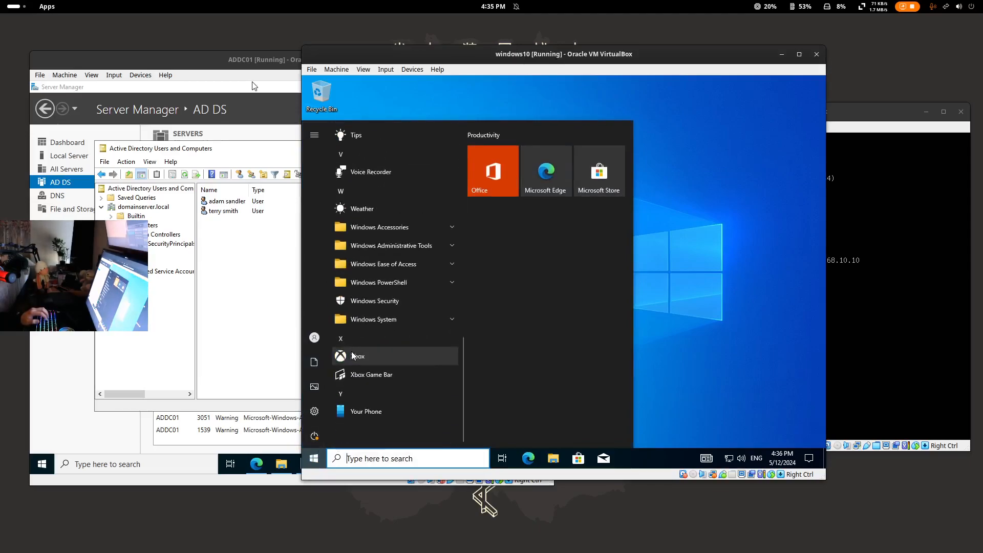
{"action": "left_click", "coordinate": [381, 455]}
{"action": "type", "text": "about"}
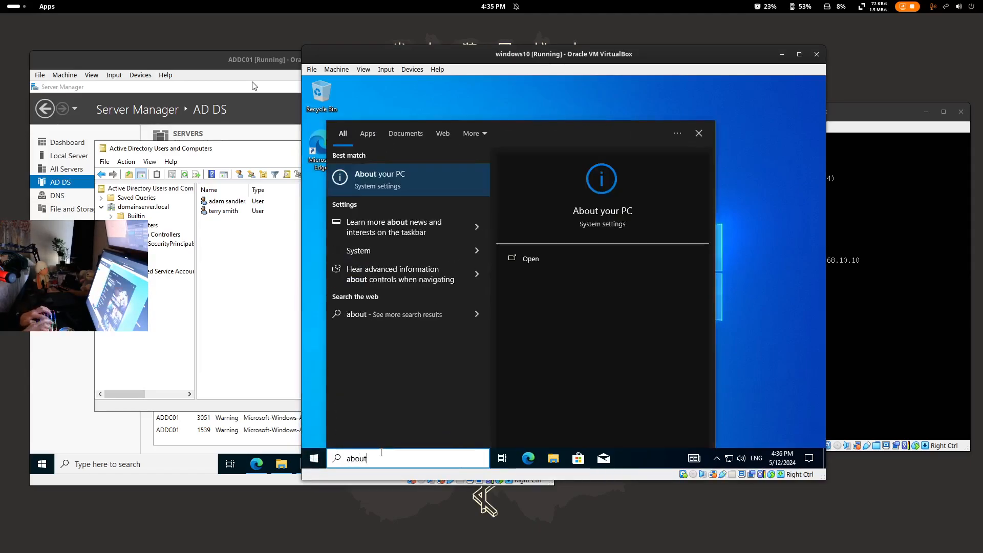
{"action": "key", "text": "BackSpace"}
{"action": "key", "text": "BackSpace"}
{"action": "key", "text": "BackSpace"}
{"action": "key", "text": "BackSpace"}
{"action": "key", "text": "BackSpace"}
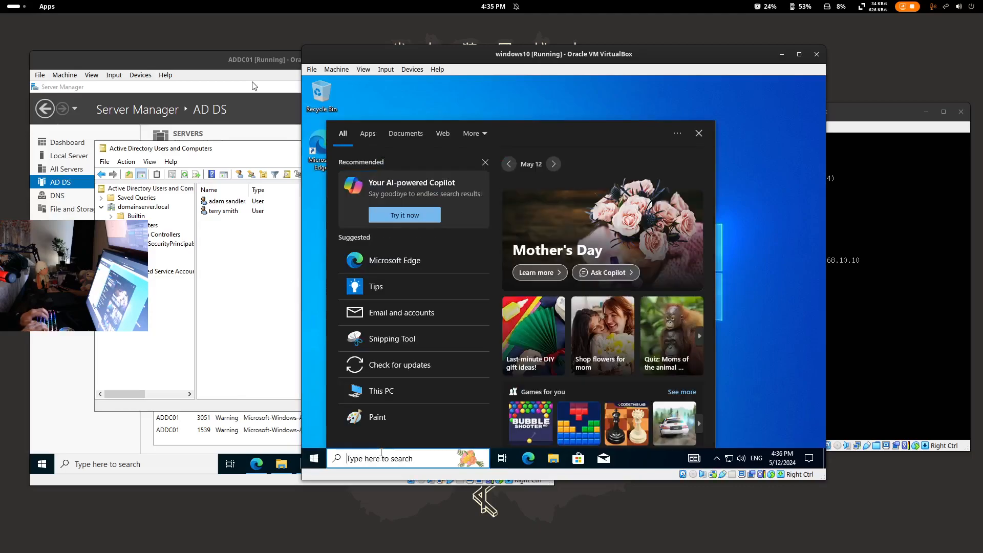
{"action": "type", "text": "user"}
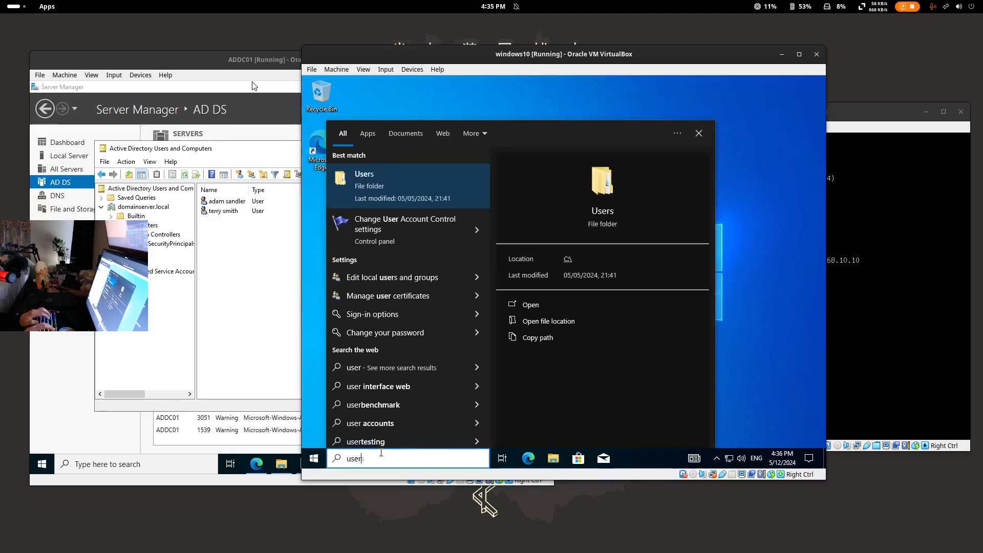
{"action": "key", "text": "BackSpace"}
{"action": "key", "text": "BackSpace"}
{"action": "key", "text": "BackSpace"}
{"action": "key", "text": "BackSpace"}
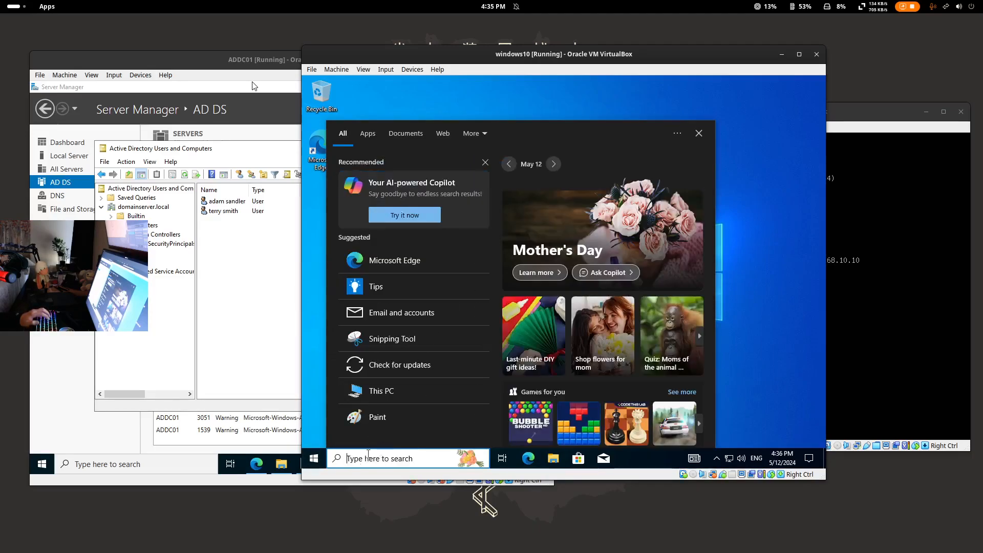
- Close search, the account options and the Start menu to reach the desktop
{"action": "left_click", "coordinate": [314, 458]}
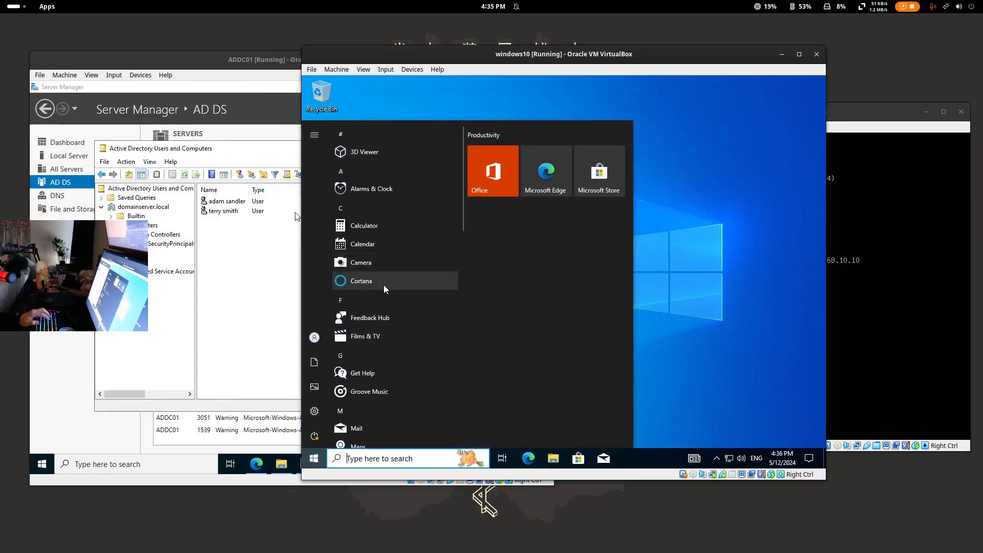
{"action": "left_click", "coordinate": [313, 345]}
{"action": "left_click", "coordinate": [543, 318]}
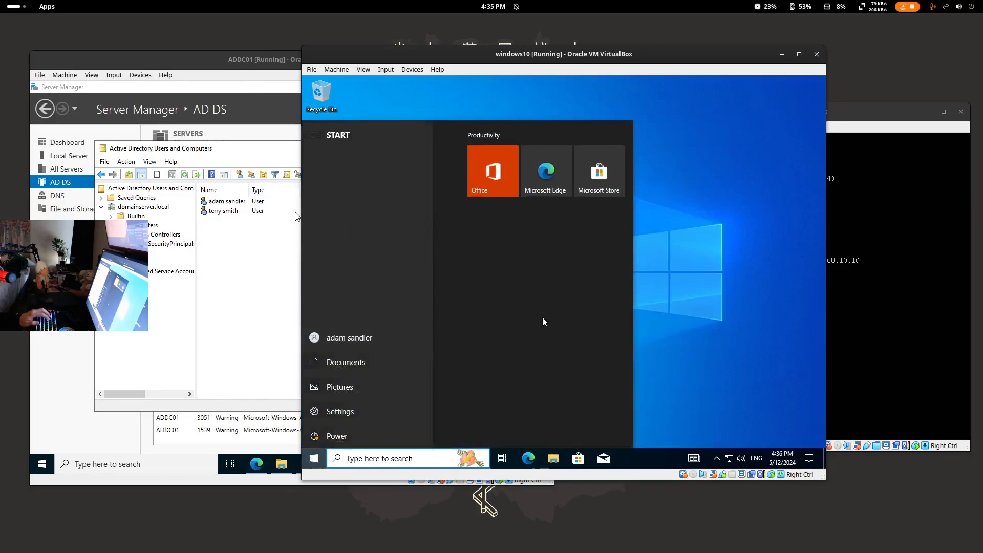
{"action": "left_click", "coordinate": [736, 355]}
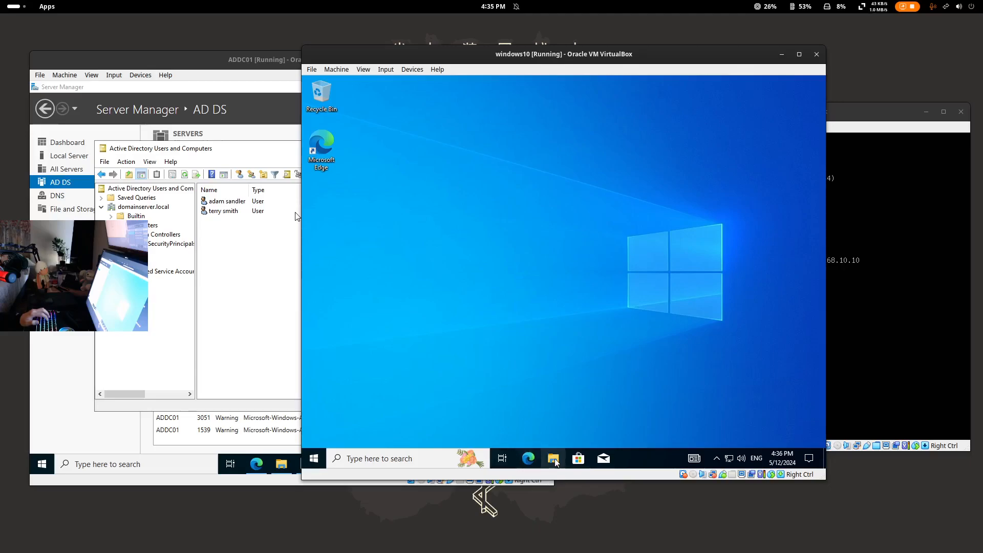
{"action": "left_click", "coordinate": [528, 458]}
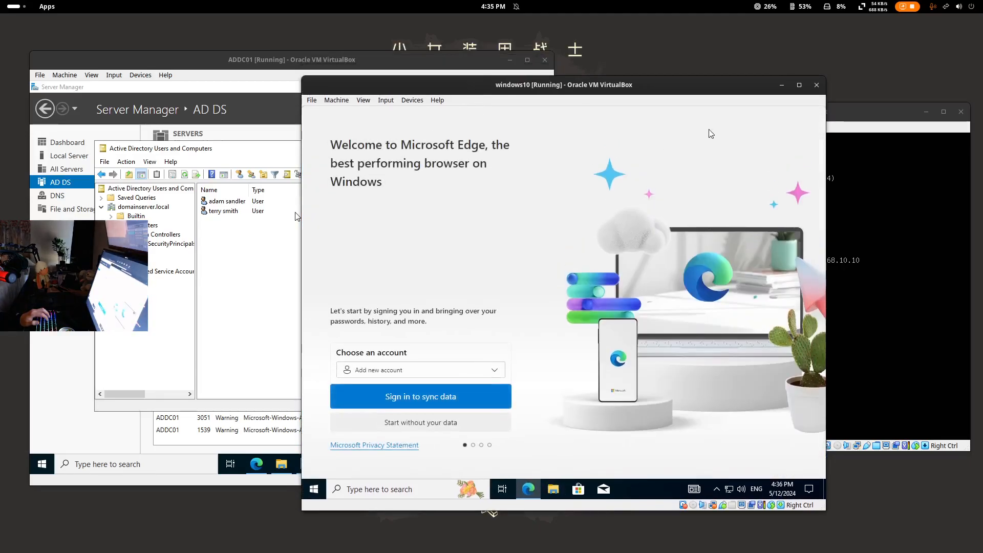
- Finish Edge's first-run setup without syncing data and close the Welcome tab
{"action": "left_click", "coordinate": [414, 429]}
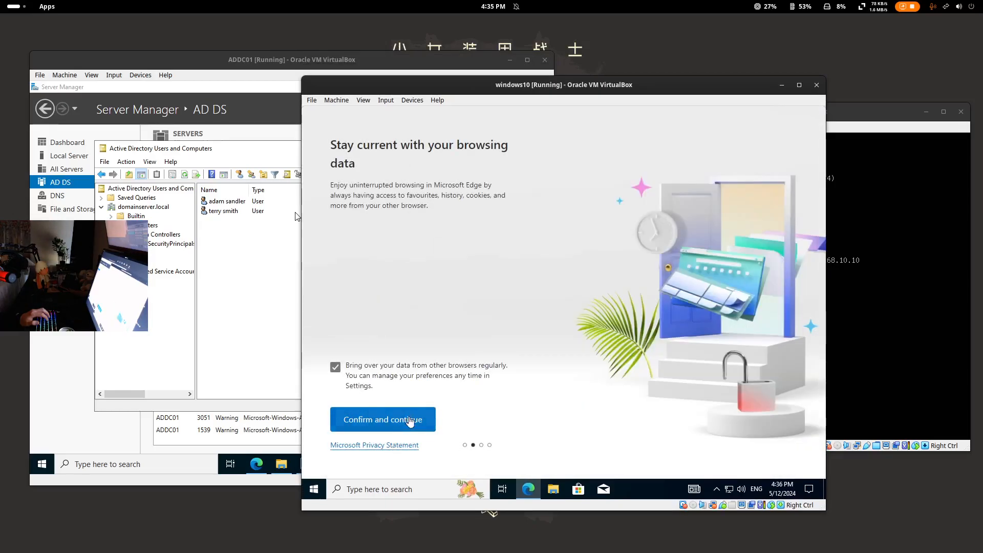
{"action": "left_click", "coordinate": [409, 421]}
{"action": "left_click", "coordinate": [422, 416]}
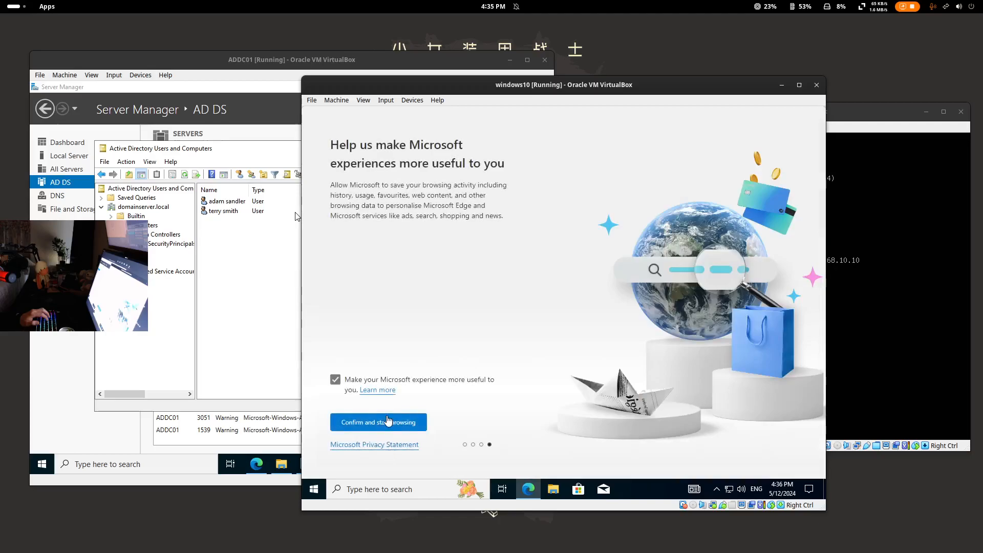
{"action": "left_click", "coordinate": [387, 421]}
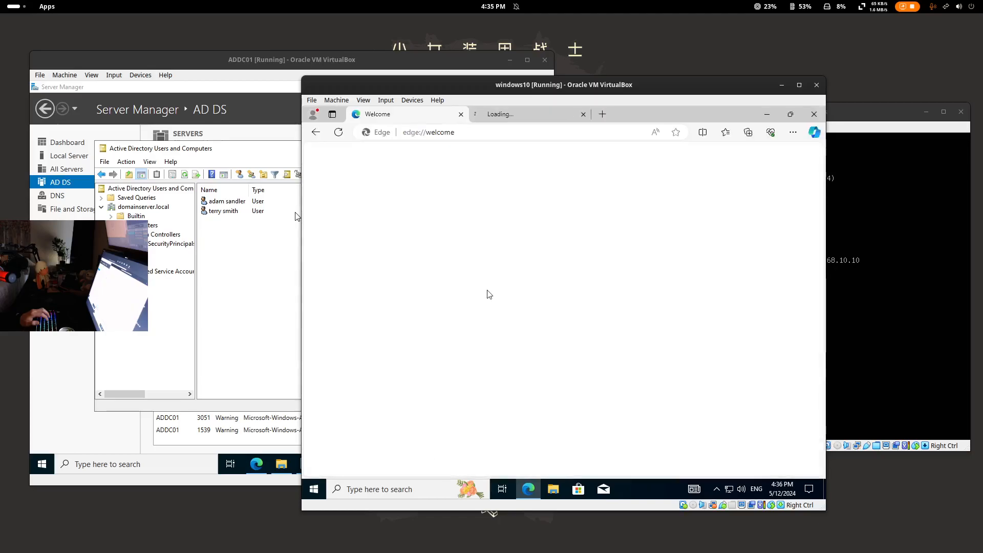
{"action": "left_click", "coordinate": [461, 115]}
- Load 192.168.10.10/8000 from Edge's address bar
{"action": "left_click", "coordinate": [485, 132]}
{"action": "type", "text": "192.168.10"}
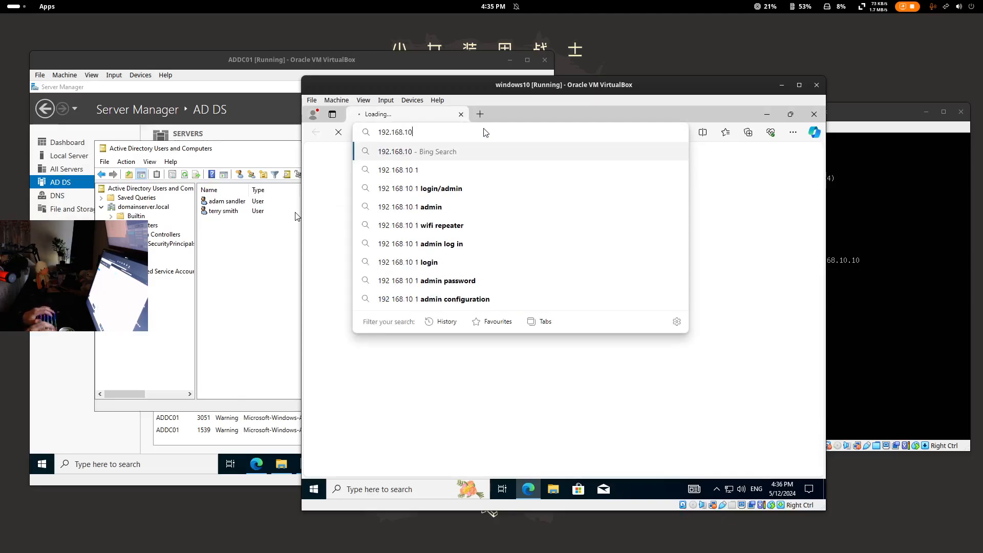
{"action": "type", "text": ".10/8"}
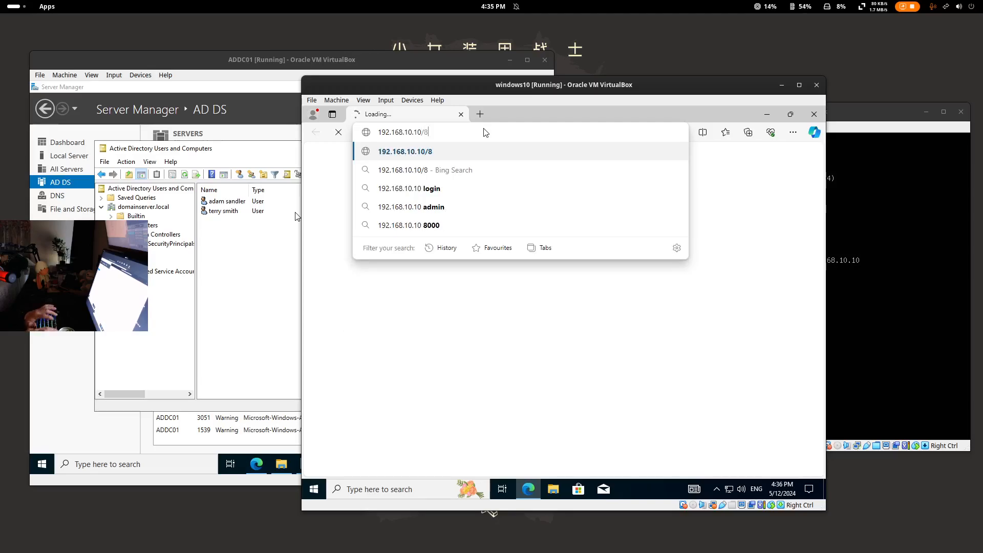
{"action": "type", "text": "000"}
{"action": "key", "text": "Return"}
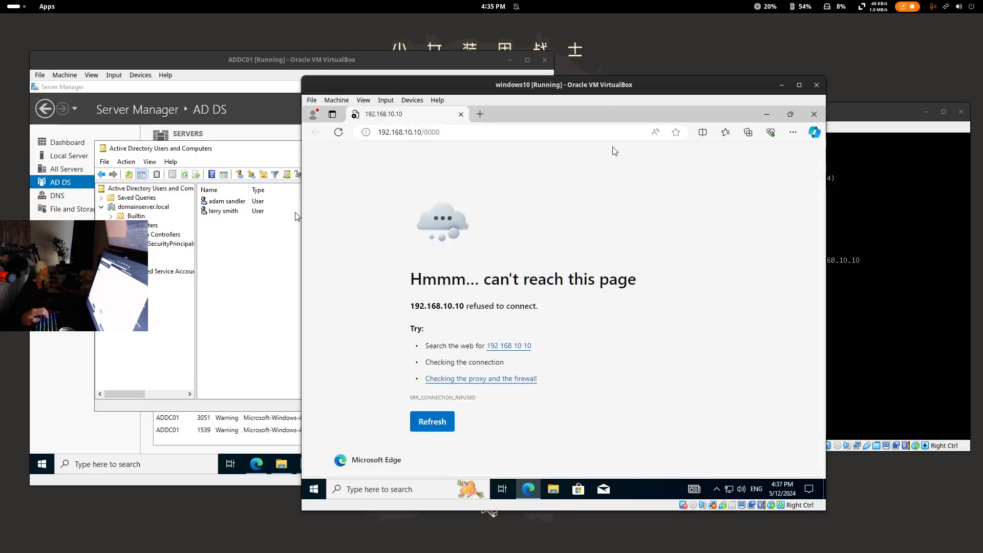
- Rearrange the VM windows to inspect the splunk server console
{"action": "left_click_drag", "start_coordinate": [605, 84], "coordinate": [359, 66]}
{"action": "left_click_drag", "start_coordinate": [785, 119], "coordinate": [639, 132]}
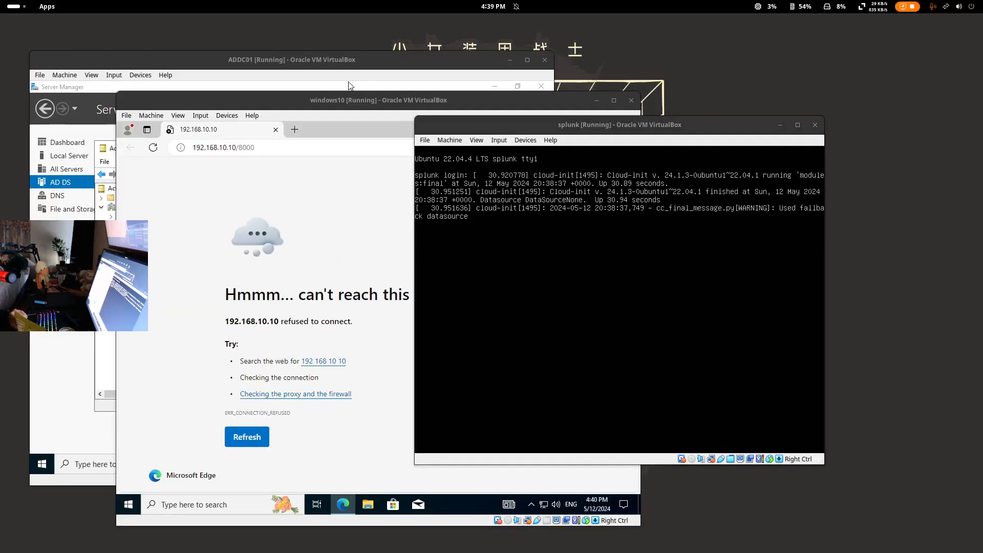
{"action": "left_click_drag", "start_coordinate": [639, 120], "coordinate": [718, 98]}
- Reload the refused 192.168.10.10/8000 page in Edge and select the 8000 port
{"action": "left_click", "coordinate": [431, 102]}
{"action": "key", "text": "F5"}
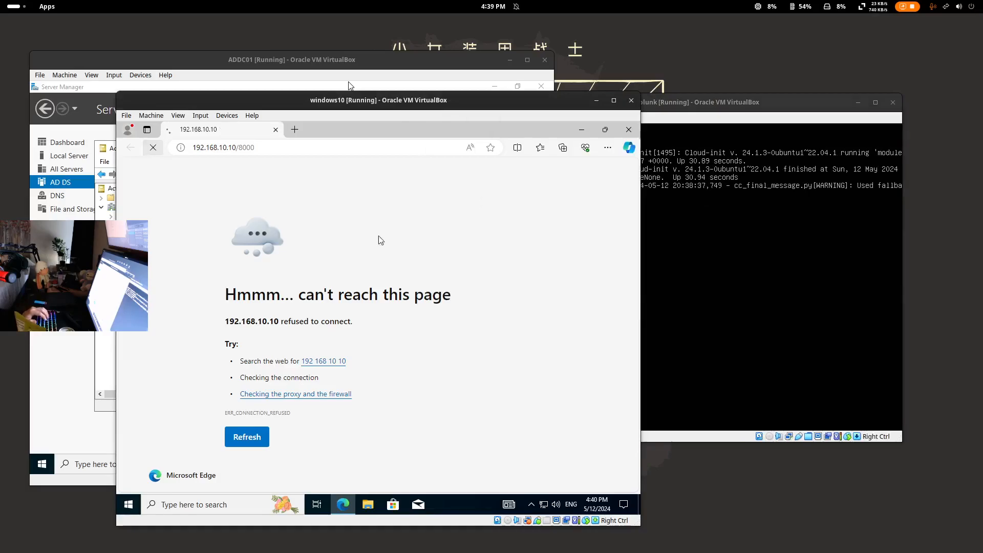
{"action": "left_click", "coordinate": [771, 106]}
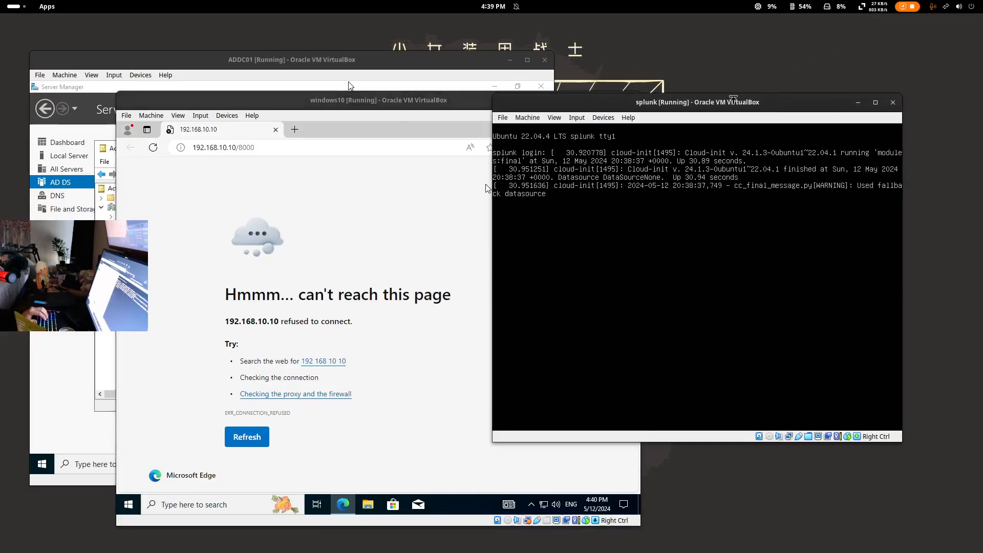
{"action": "left_click", "coordinate": [364, 103]}
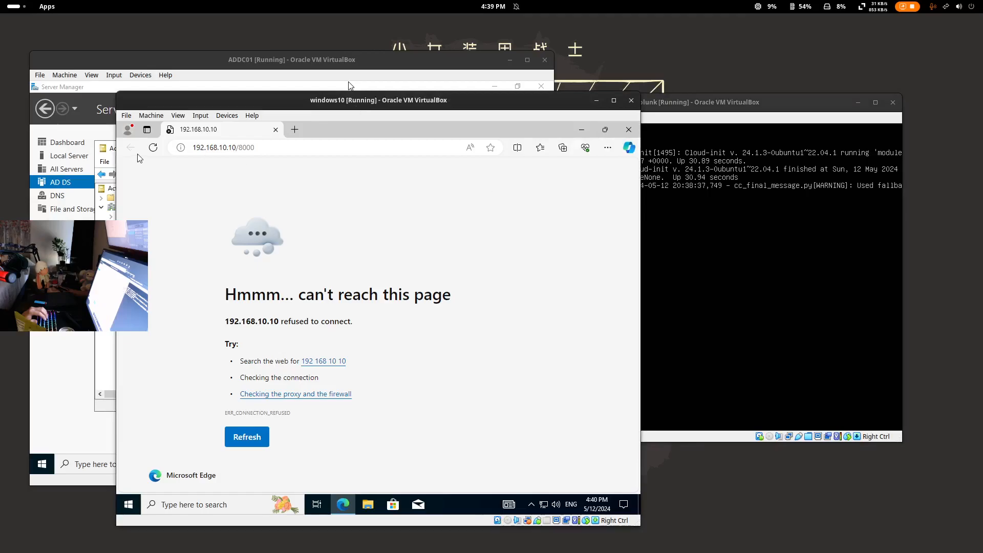
{"action": "left_click", "coordinate": [154, 149]}
{"action": "left_click", "coordinate": [303, 150]}
{"action": "key", "text": "ctrl+shift+Left"}
- View ADDC01's working Splunk login URL in Edge, then close Edge on the Windows 10 VM
{"action": "left_click", "coordinate": [186, 71]}
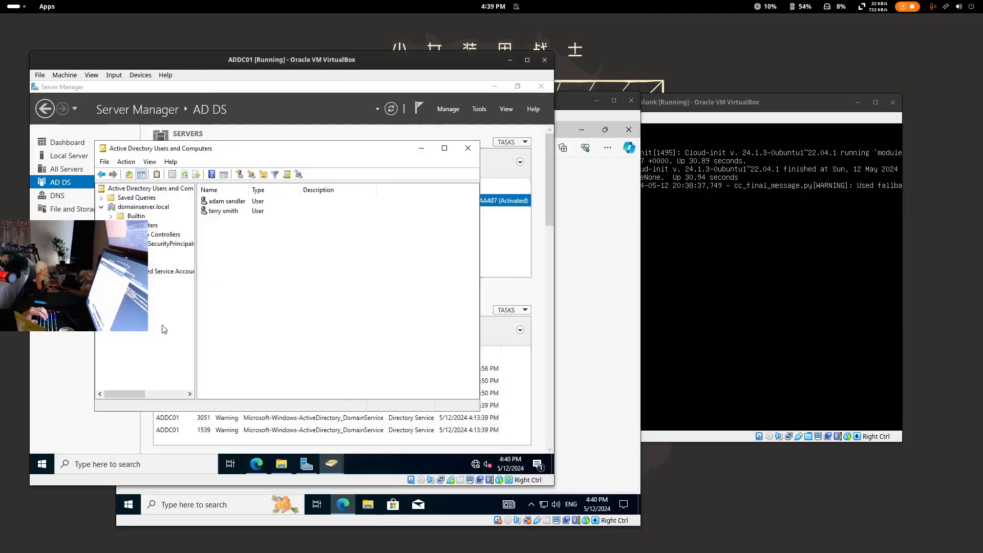
{"action": "left_click", "coordinate": [257, 464]}
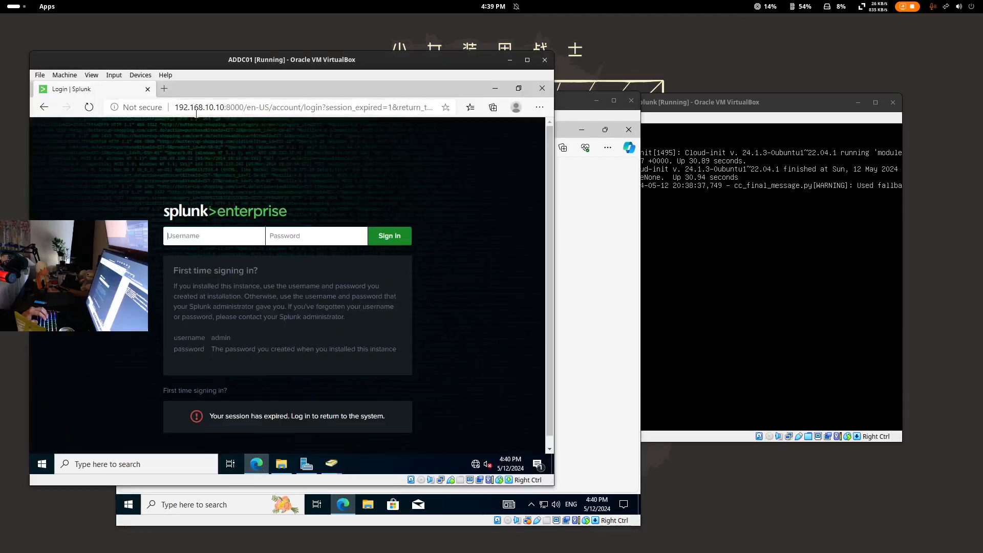
{"action": "left_click_drag", "start_coordinate": [346, 65], "coordinate": [408, 204]}
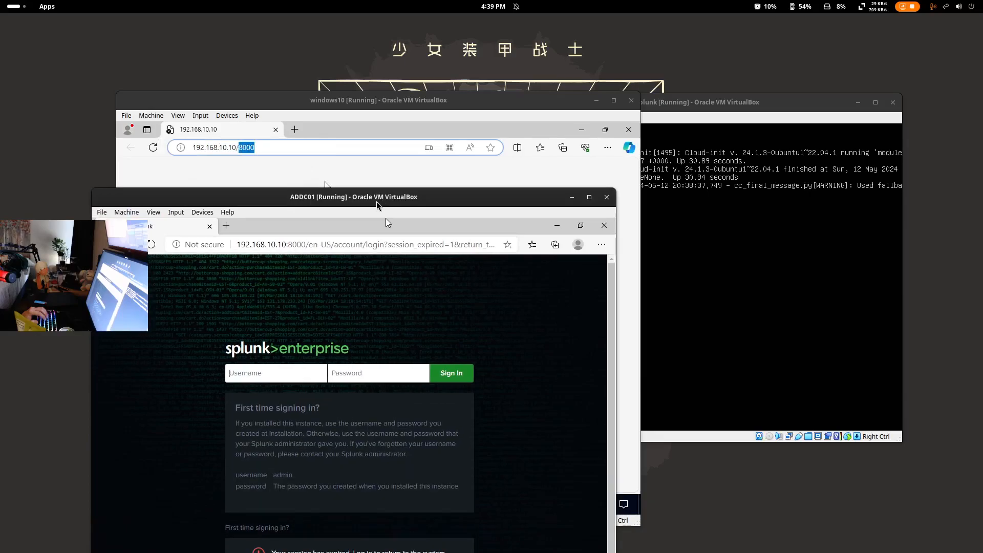
{"action": "left_click_drag", "start_coordinate": [376, 193], "coordinate": [372, 169]}
{"action": "left_click", "coordinate": [369, 123]}
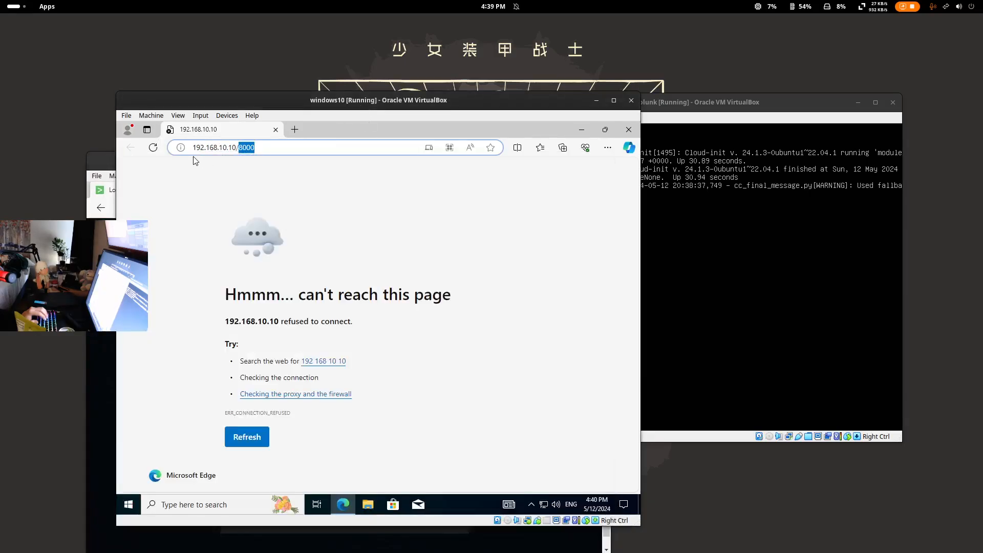
{"action": "left_click", "coordinate": [276, 130]}
- Open a new Edge tab and go to 192.168.10.10
{"action": "left_click", "coordinate": [333, 509]}
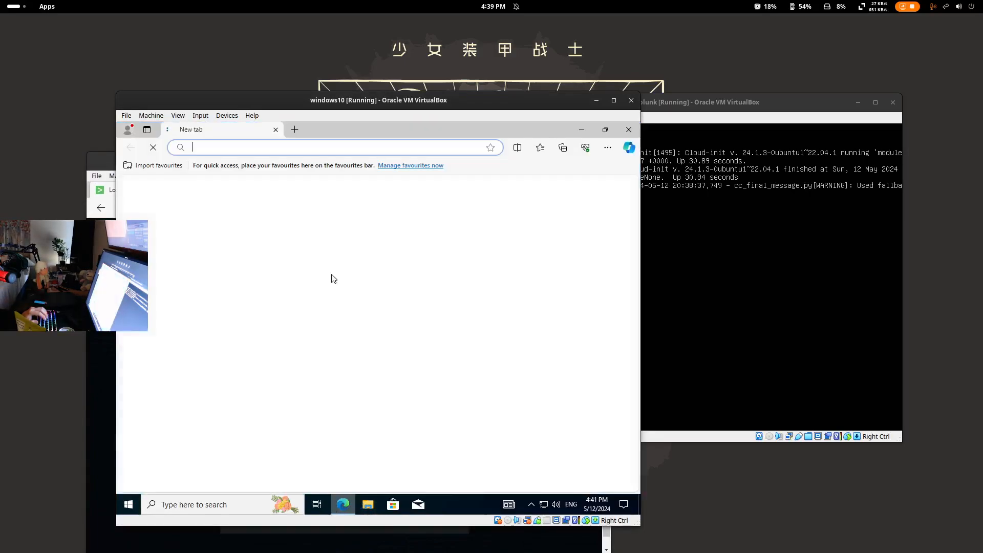
{"action": "type", "text": "192.1"}
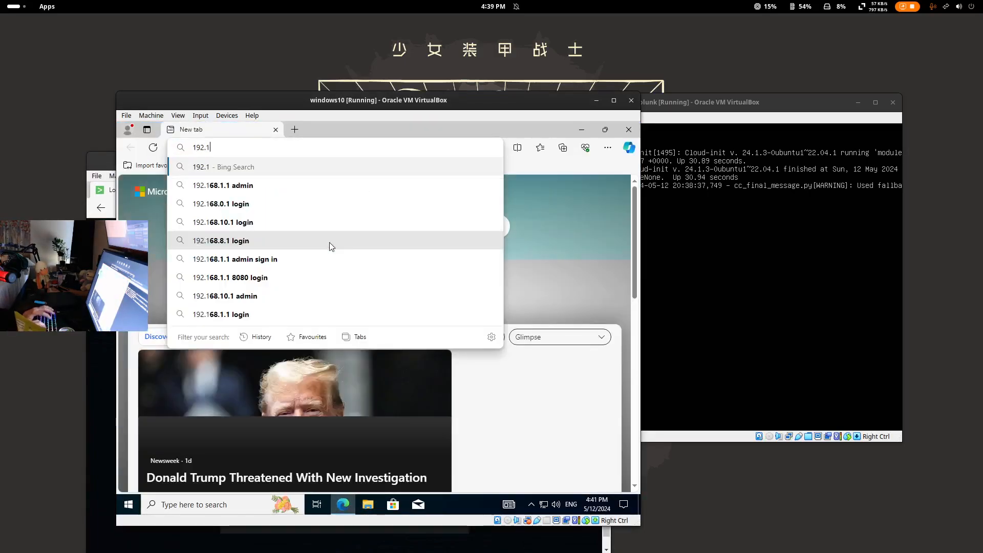
{"action": "type", "text": "68.10.10."}
{"action": "key", "text": "Return"}
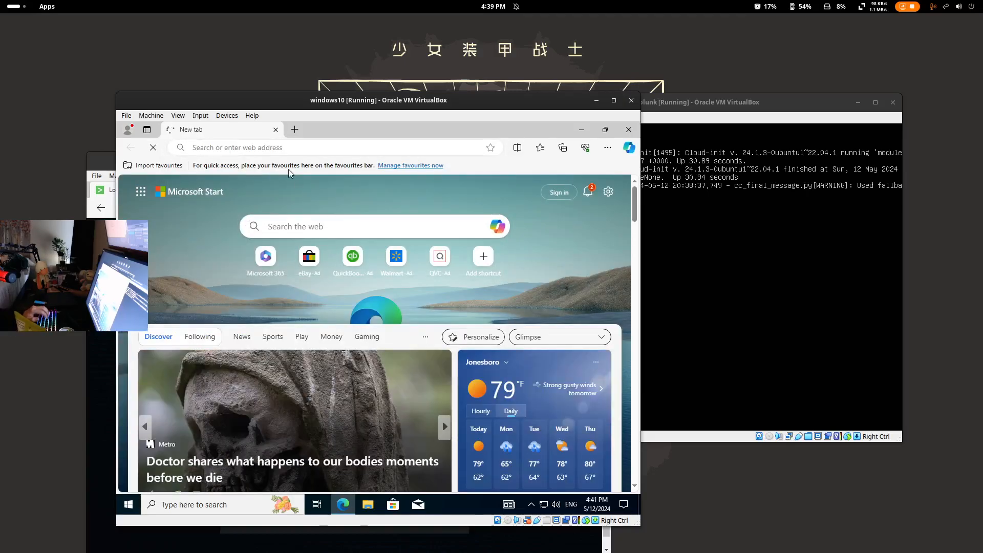
- Append /8000 to the address, load it, and close Edge after it refuses
{"action": "left_click", "coordinate": [267, 146]}
{"action": "left_click", "coordinate": [266, 146]}
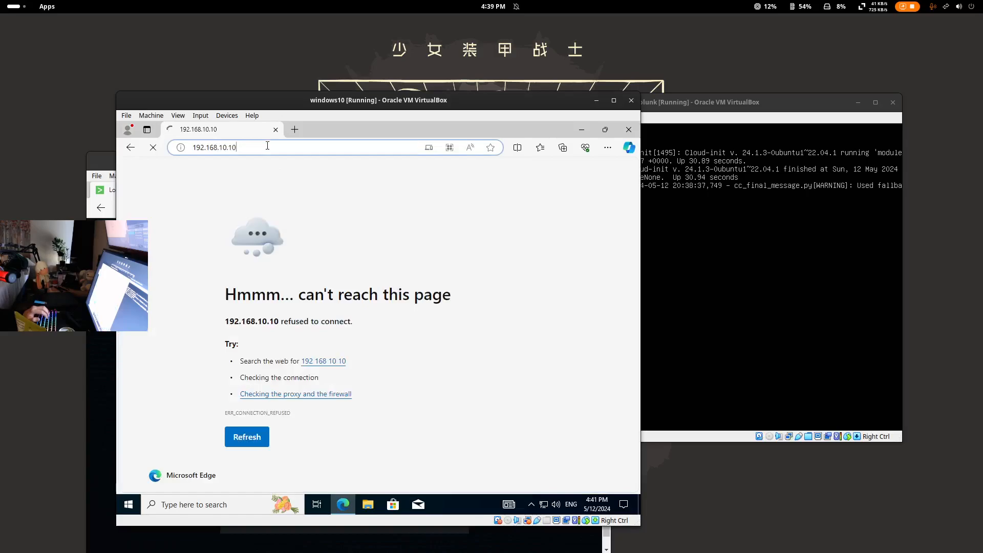
{"action": "type", "text": "/8000"}
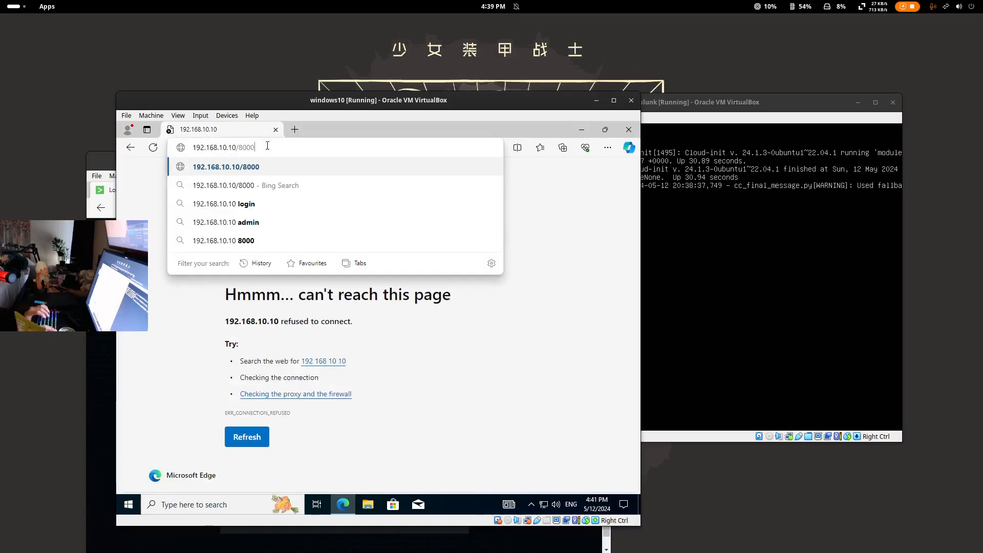
{"action": "key", "text": "Return"}
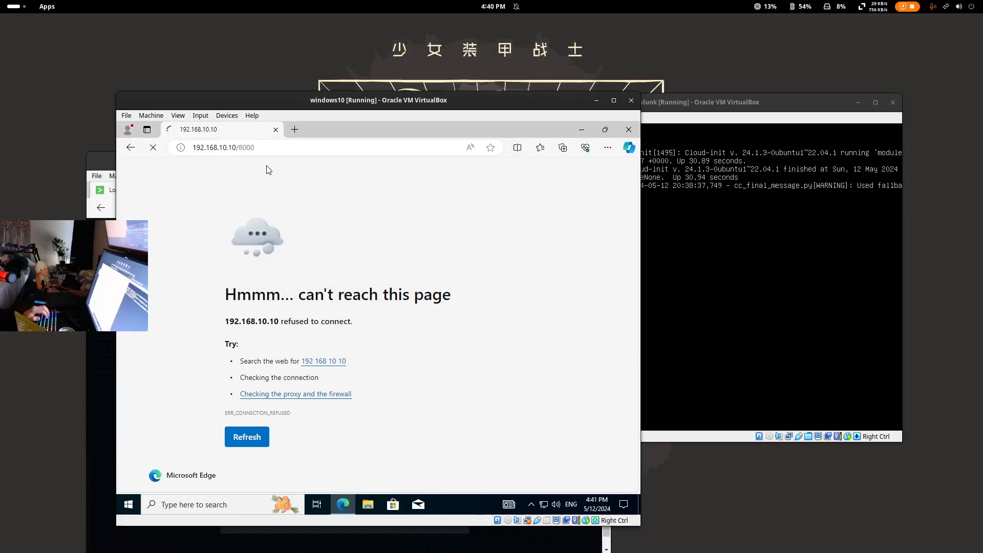
{"action": "left_click", "coordinate": [276, 128]}
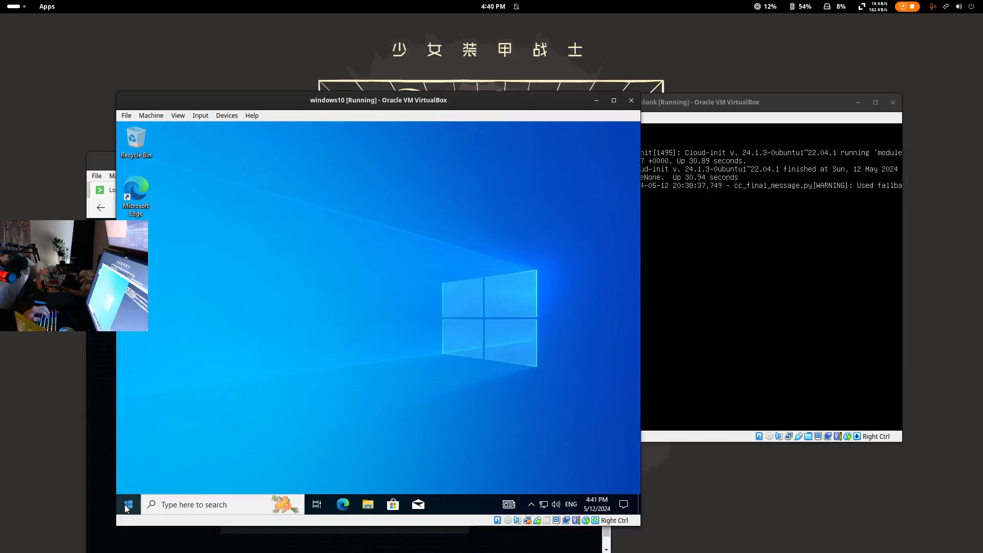
- Browse File Explorer to etc\system\local and delete the forwarder's inputs.conf
{"action": "left_click", "coordinate": [367, 505]}
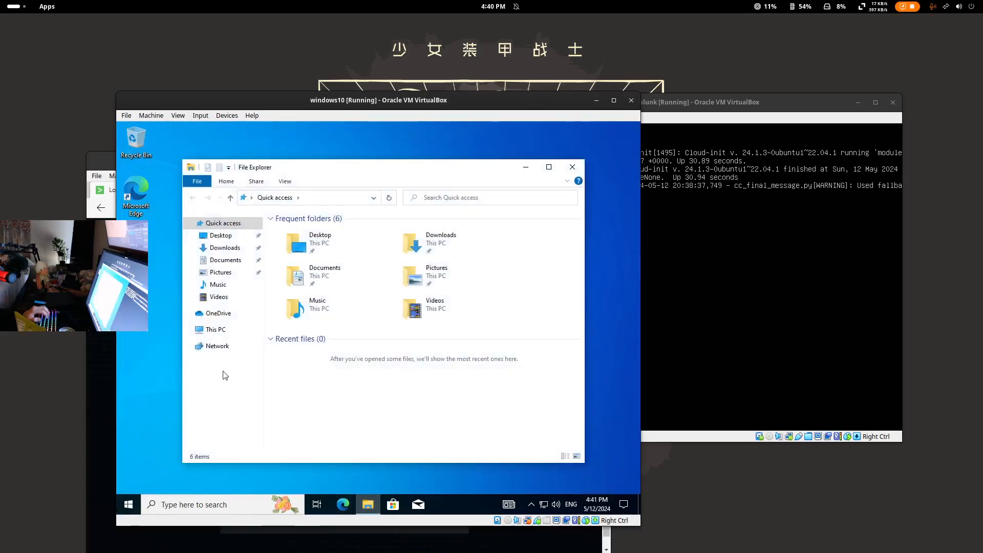
{"action": "left_click", "coordinate": [230, 332]}
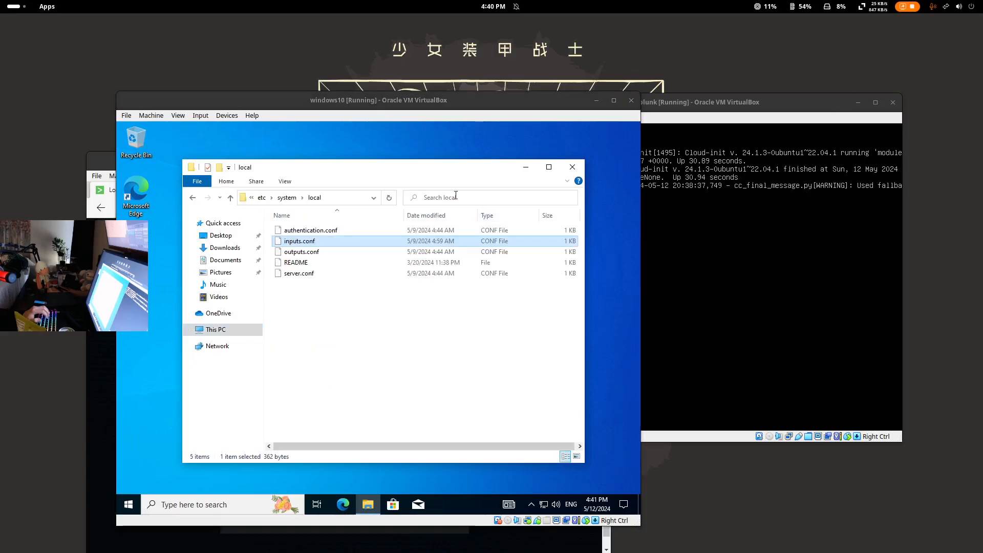
{"action": "left_click_drag", "start_coordinate": [241, 102], "coordinate": [296, 90]}
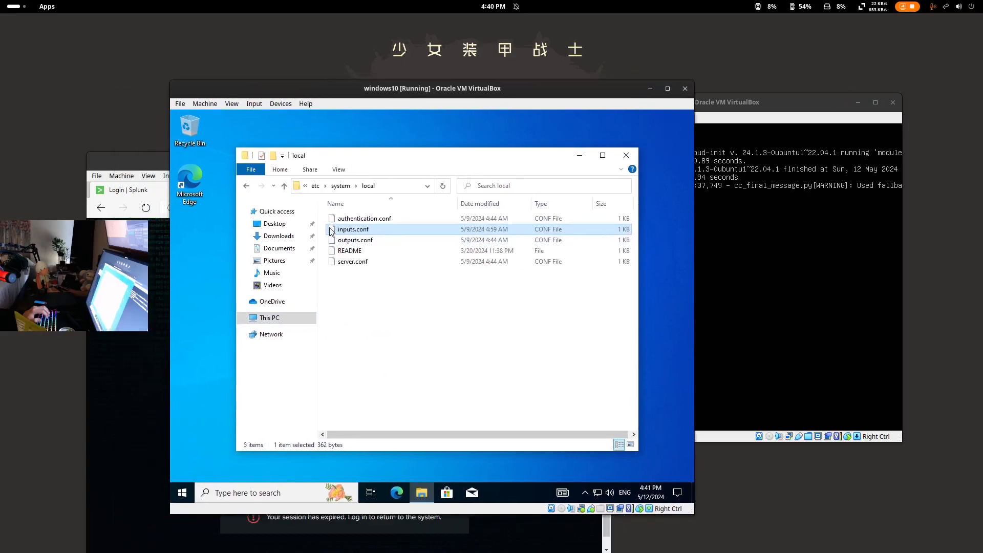
{"action": "right_click", "coordinate": [368, 232]}
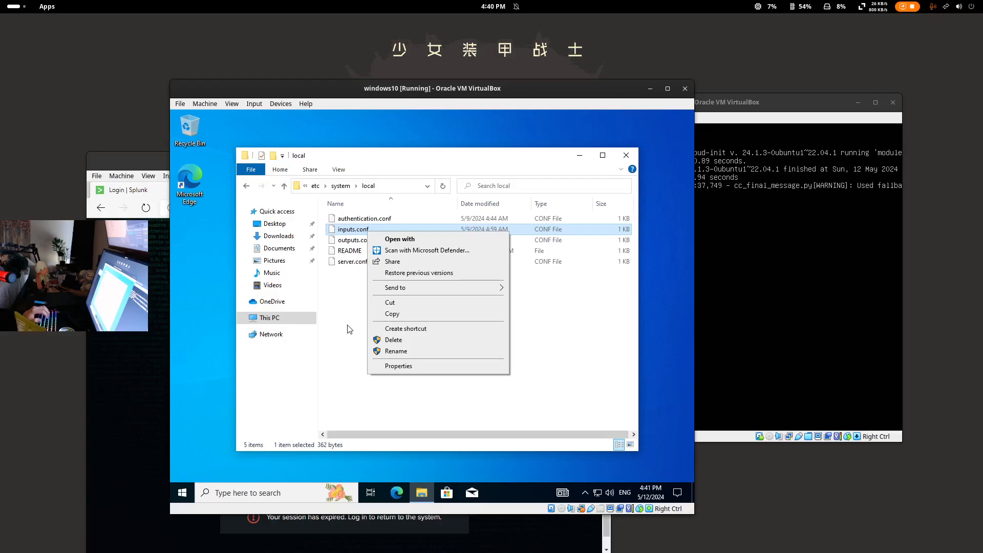
{"action": "left_click", "coordinate": [431, 342]}
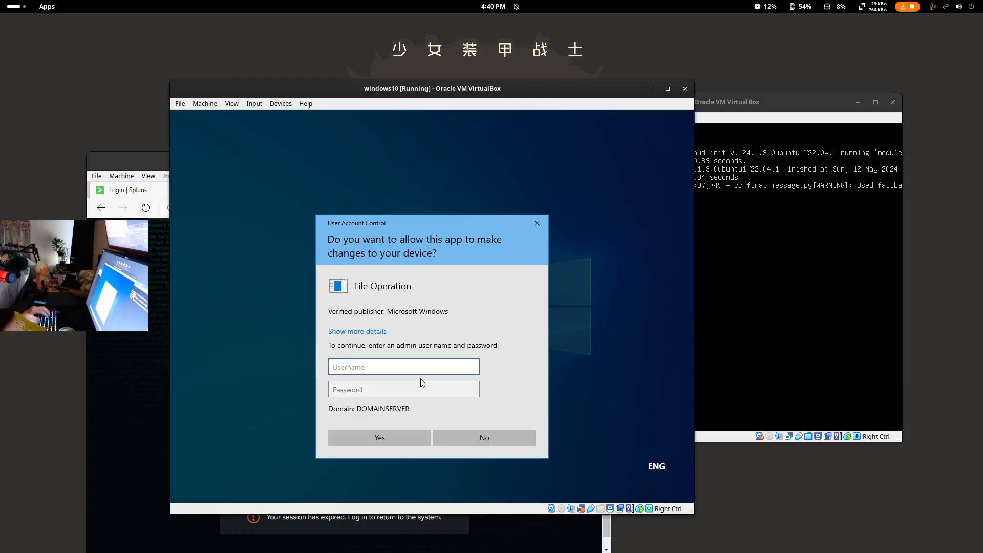
- Enter the admin username and password in the UAC prompt, then delete inputs.conf again
{"action": "type", "text": "kenny"}
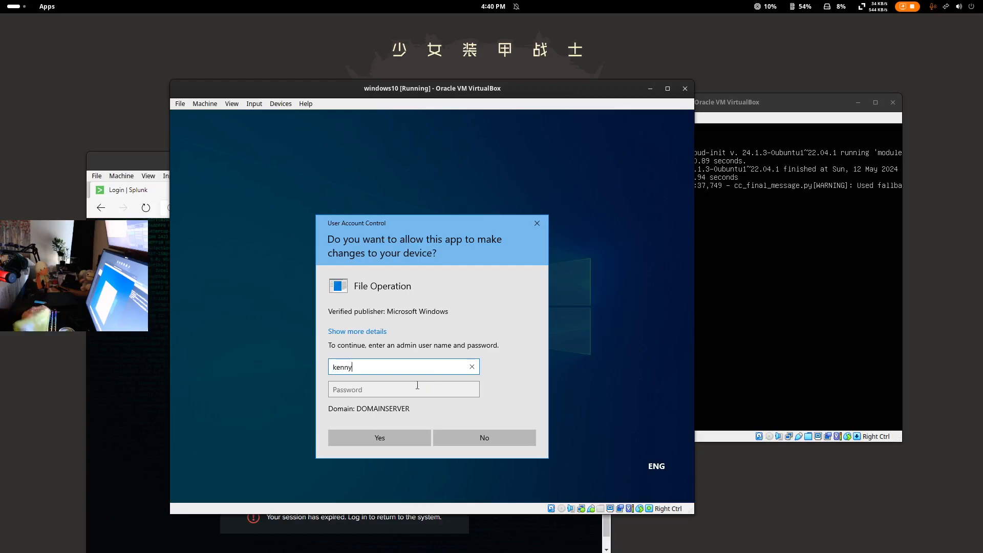
{"action": "left_click", "coordinate": [383, 387]}
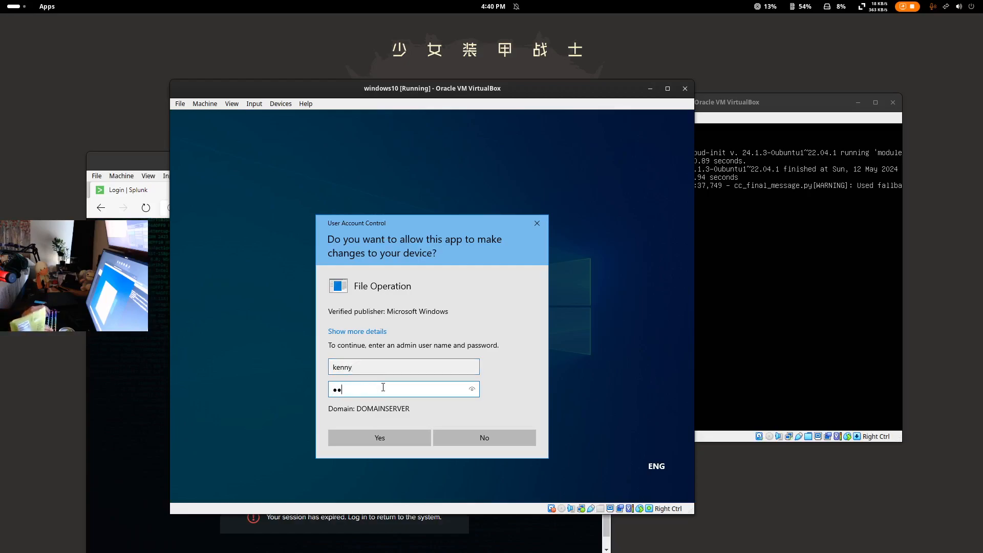
{"action": "key", "text": "Return"}
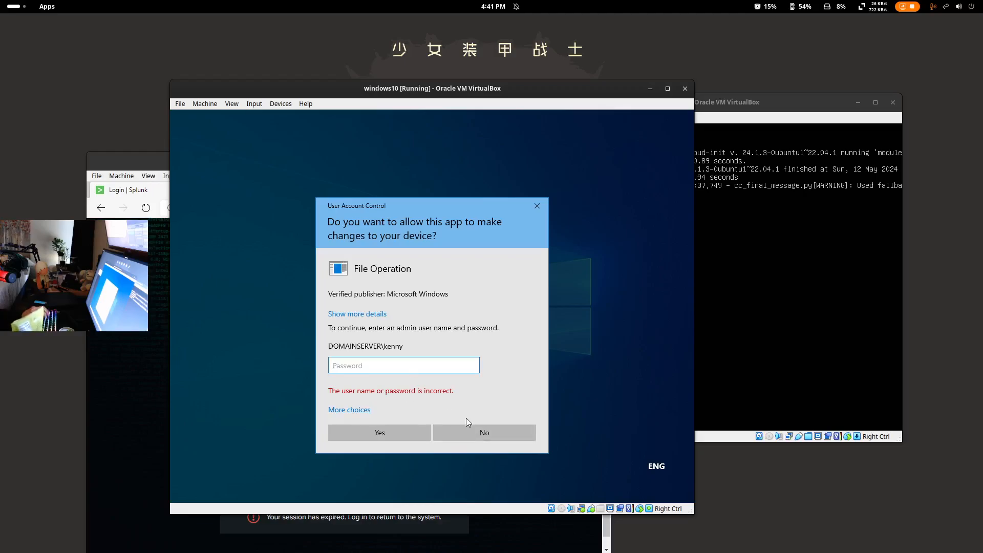
{"action": "left_click", "coordinate": [472, 432]}
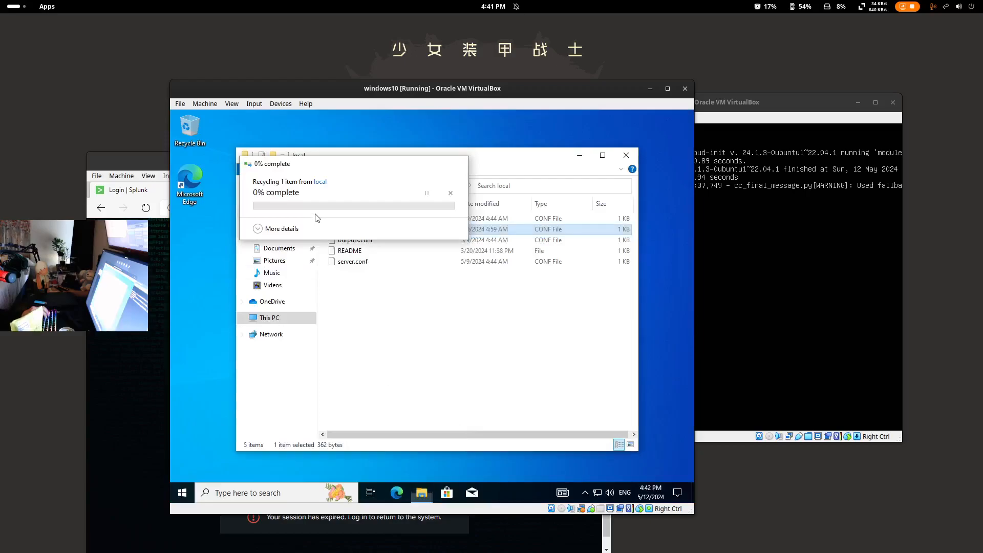
{"action": "right_click", "coordinate": [381, 228]}
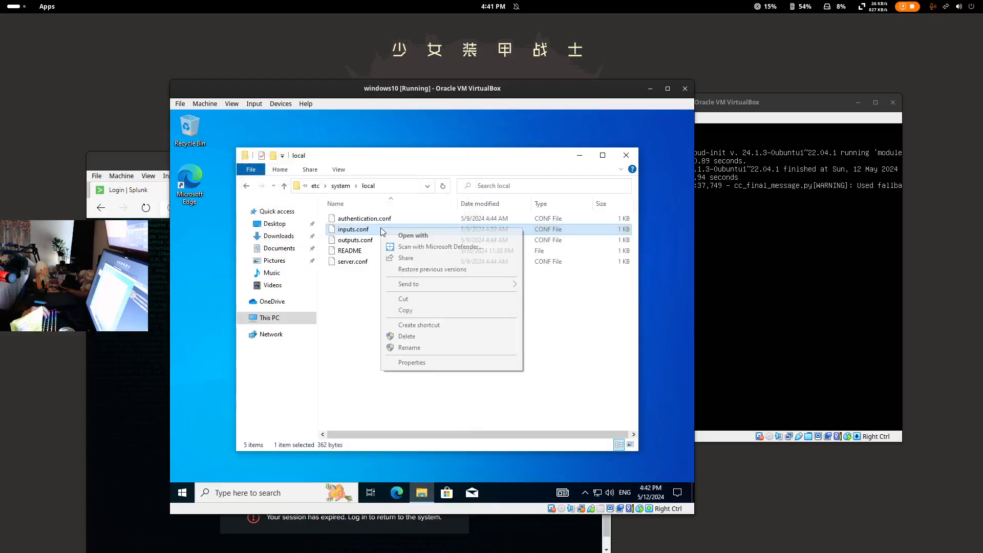
{"action": "left_click", "coordinate": [416, 336]}
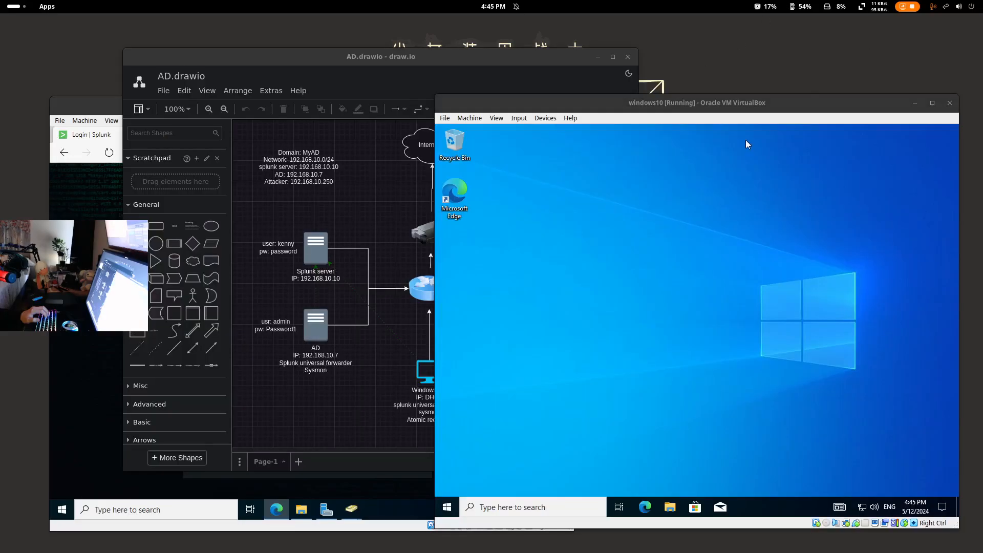
- Open 192.168.10.10:8000 in Edge and log in to Splunk with the account credentials
{"action": "left_click_drag", "start_coordinate": [686, 102], "coordinate": [550, 58]}
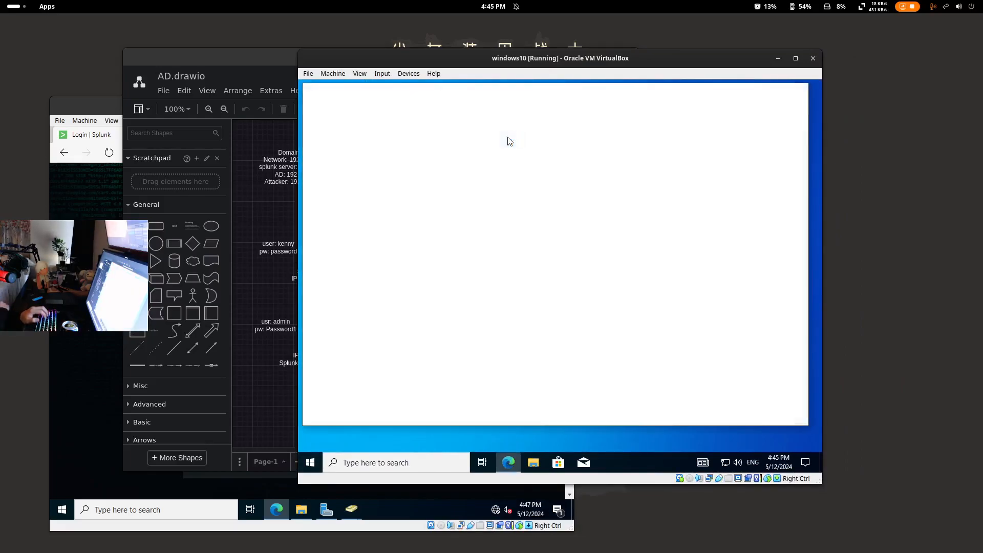
{"action": "left_click", "coordinate": [494, 112]}
{"action": "type", "text": "192.168.10.10:8000"}
{"action": "key", "text": "Return"}
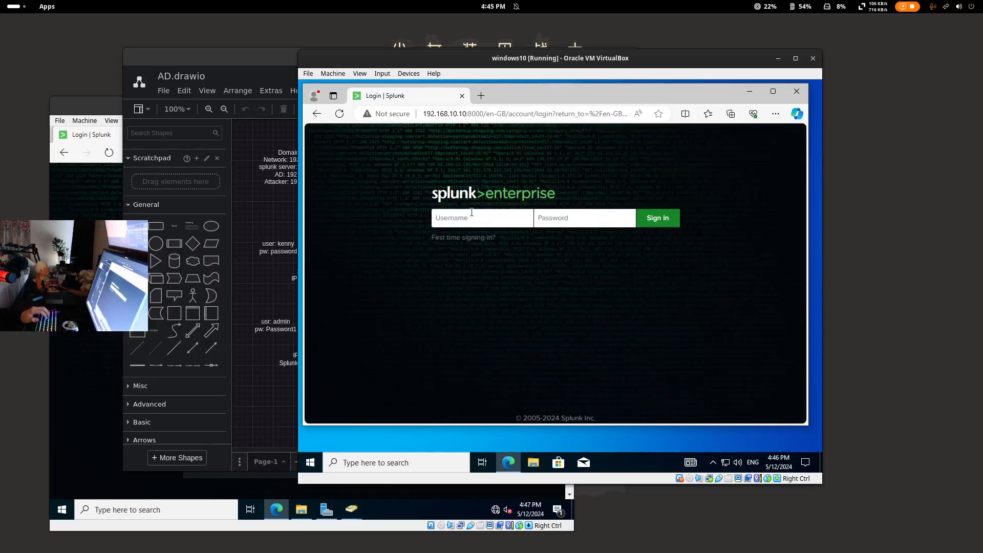
{"action": "left_click_drag", "start_coordinate": [550, 62], "coordinate": [619, 50]}
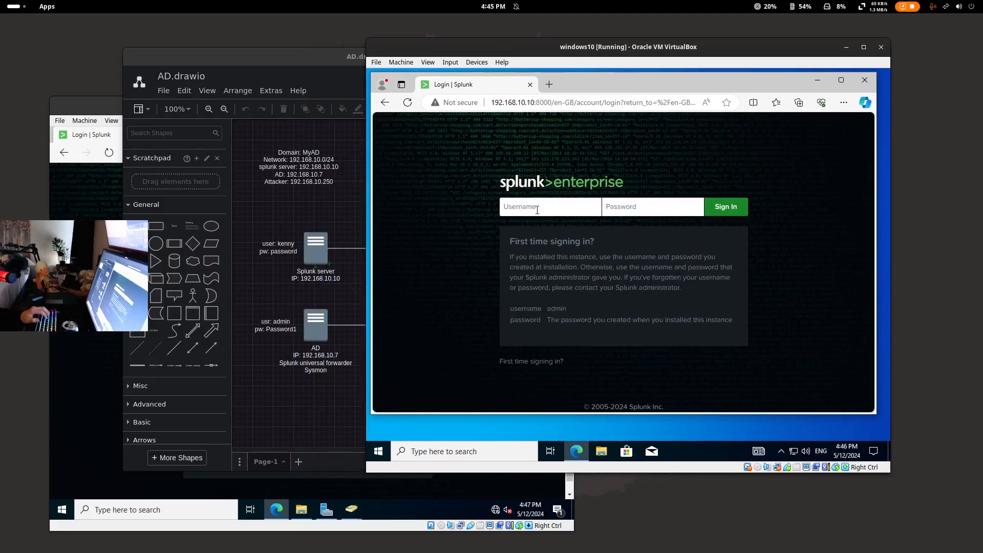
{"action": "type", "text": "kennypassword"}
{"action": "key", "text": "Return"}
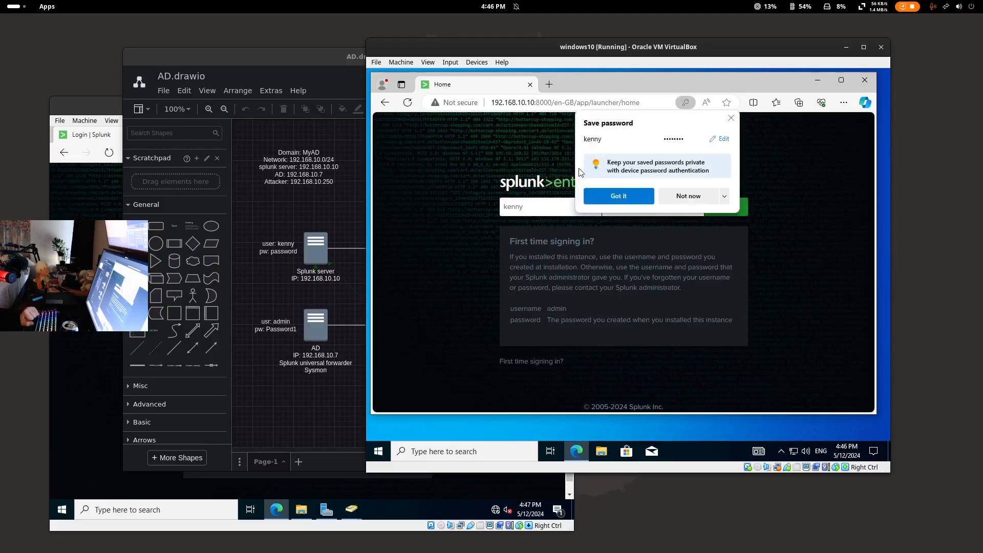
- Dismiss the save-password offer, open Search & Reporting, and set time to All time (real-time)
{"action": "left_click", "coordinate": [729, 121]}
{"action": "left_click", "coordinate": [481, 120]}
{"action": "left_click", "coordinate": [450, 141]}
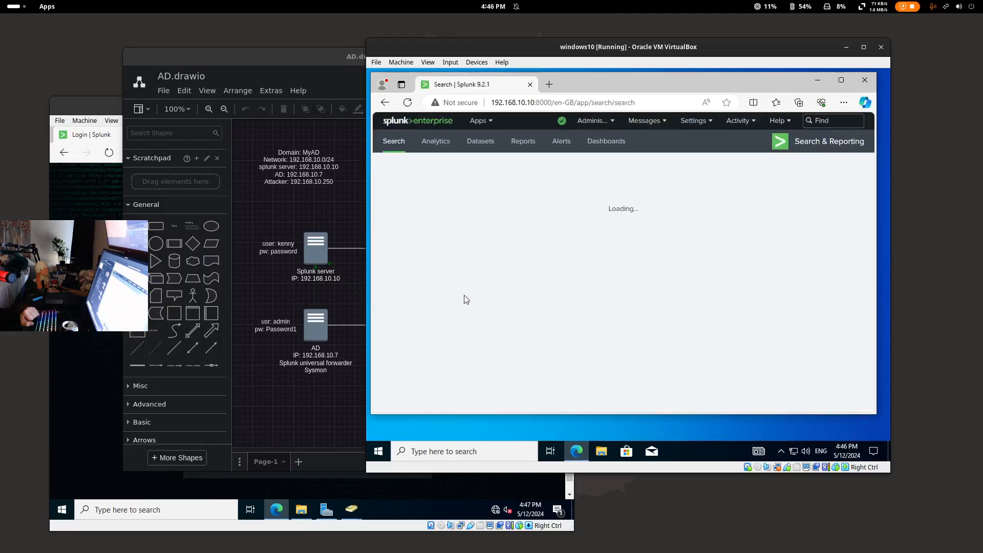
{"action": "left_click", "coordinate": [800, 192]}
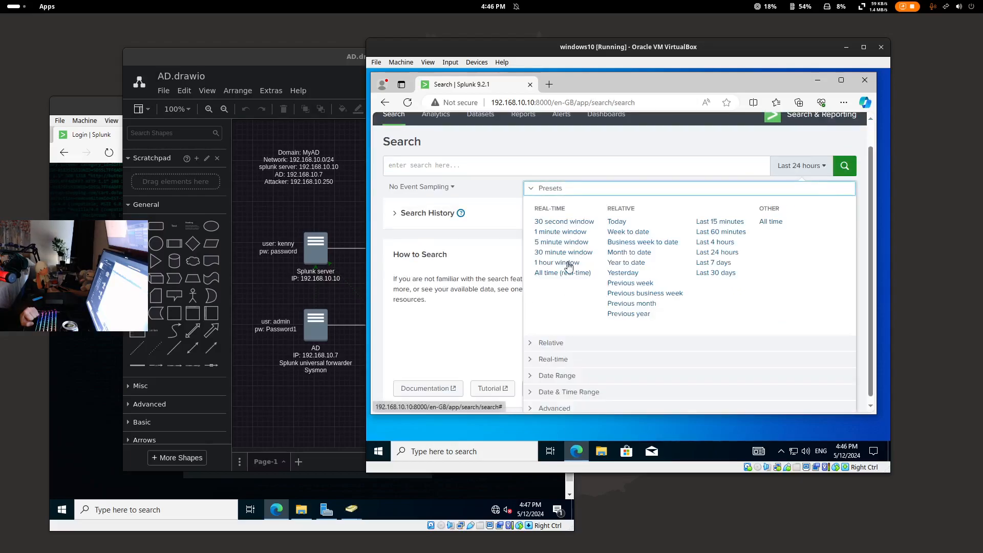
{"action": "left_click", "coordinate": [557, 278]}
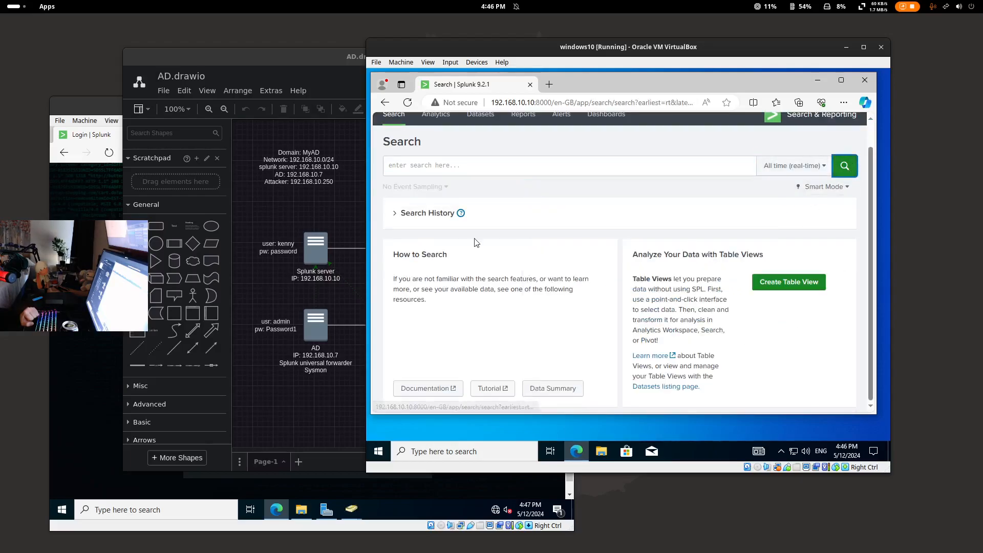
- Search index="endpoint" and check the host field and first event's time details
{"action": "left_click", "coordinate": [430, 165]}
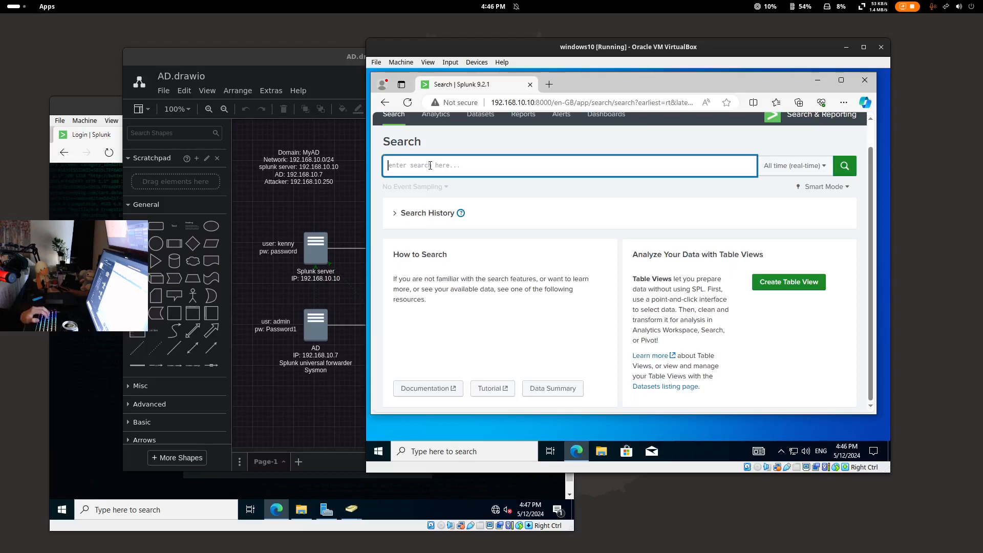
{"action": "type", "text": "index"}
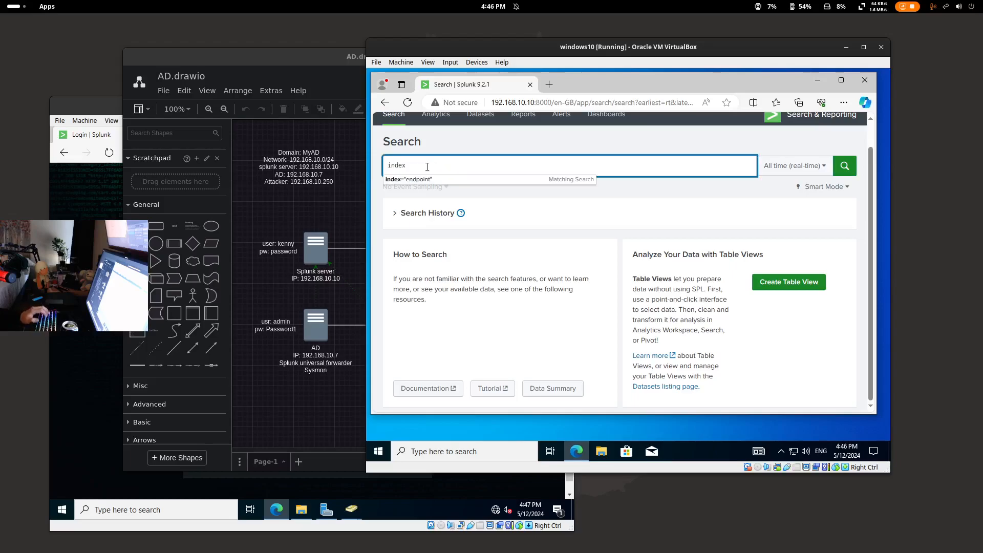
{"action": "left_click", "coordinate": [421, 181]}
{"action": "left_click", "coordinate": [830, 170]}
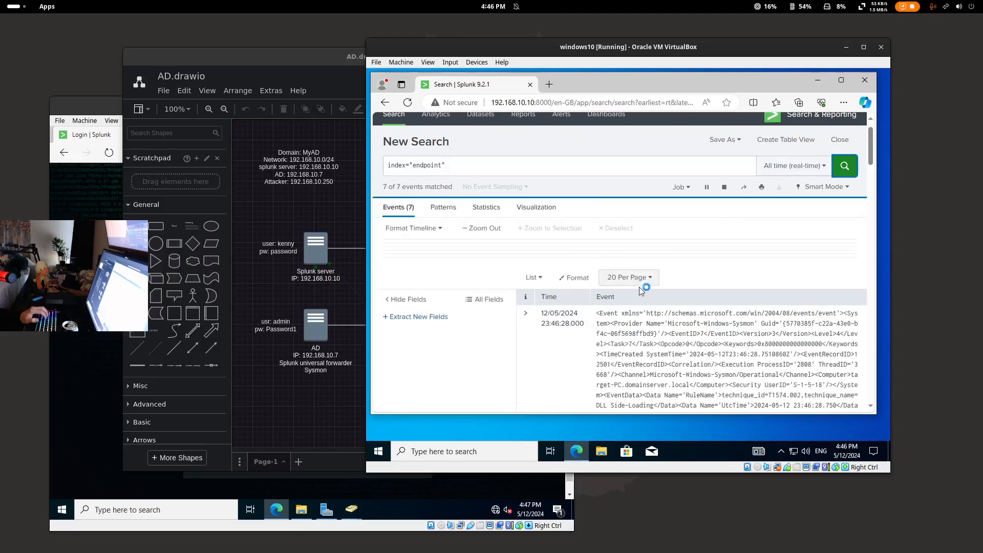
{"action": "scroll", "coordinate": [485, 296], "scroll_direction": "down", "scroll_amount": 1}
{"action": "left_click", "coordinate": [399, 288]}
{"action": "left_click", "coordinate": [550, 370]}
{"action": "left_click", "coordinate": [661, 301]}
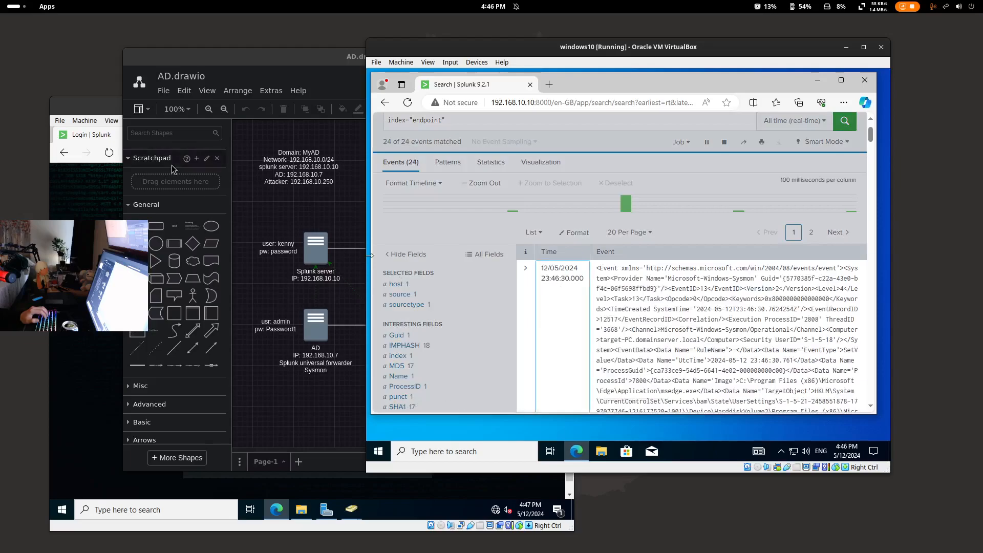
{"action": "left_click", "coordinate": [90, 105]}
- Log in to Splunk on ADDC01 with the account credentials and re-run the endpoint search
{"action": "type", "text": "ken"}
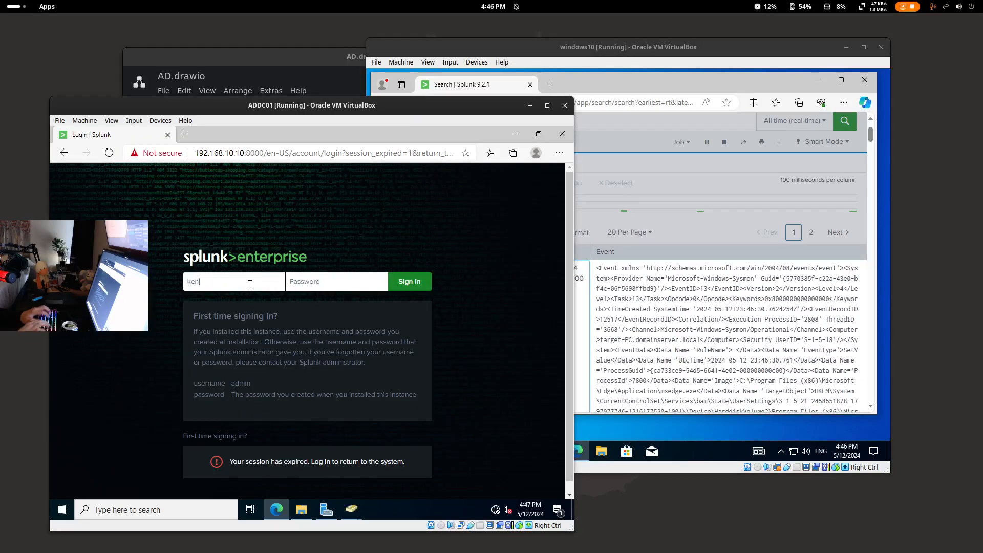
{"action": "type", "text": "ny•••"}
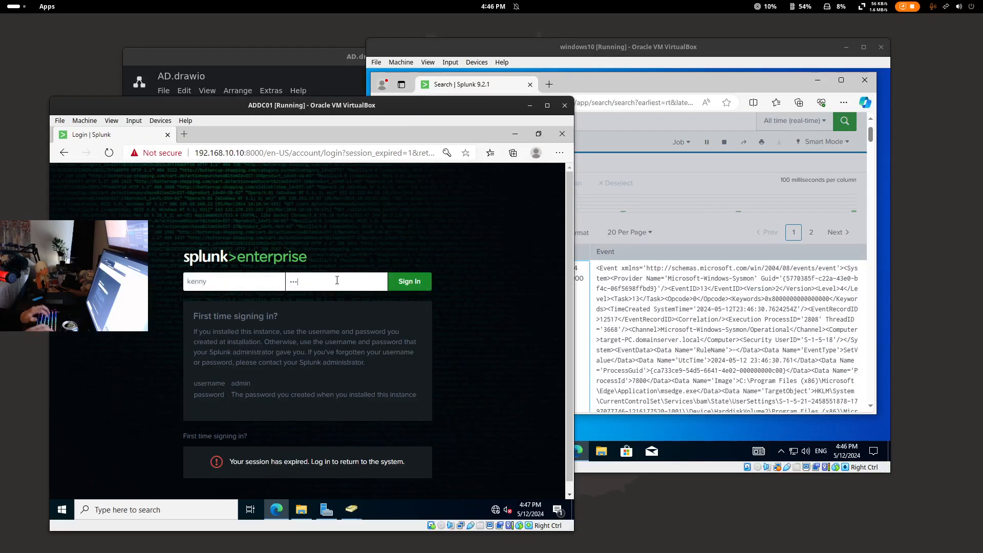
{"action": "type", "text": "••"}
{"action": "key", "text": "Return"}
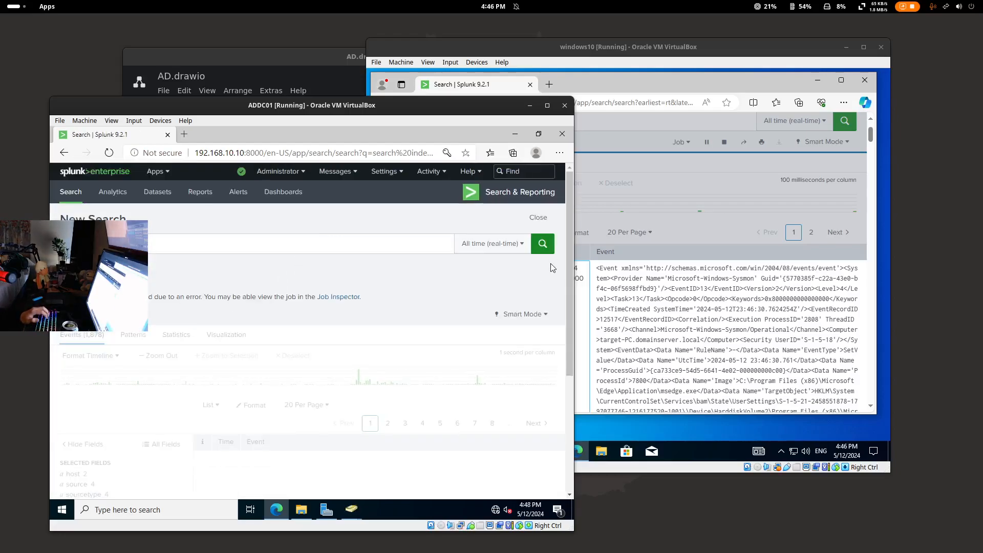
{"action": "left_click", "coordinate": [543, 245]}
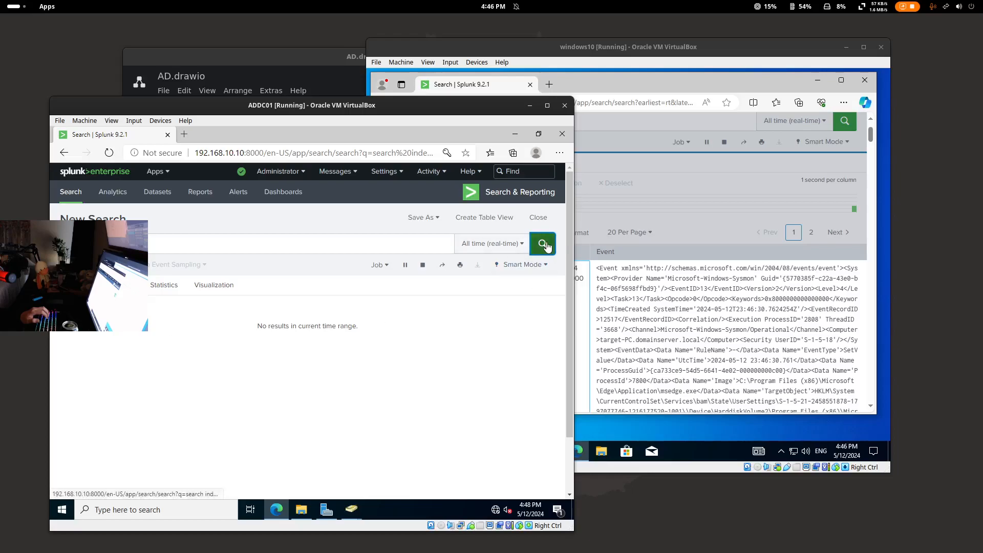
- Close Edge on the Windows 10 VM and return to ADDC01
{"action": "left_click", "coordinate": [751, 249]}
{"action": "scroll", "coordinate": [751, 249], "scroll_direction": "up", "scroll_amount": 1}
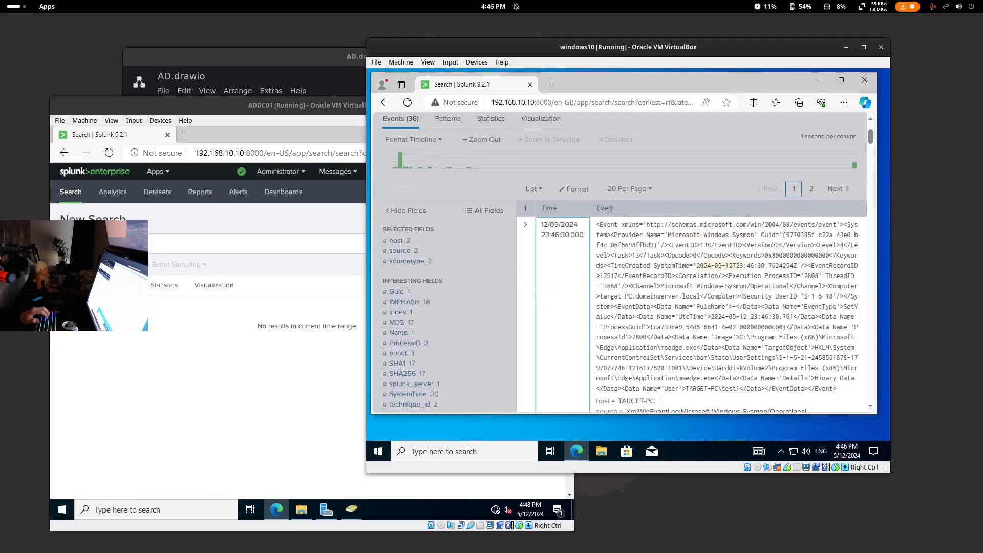
{"action": "scroll", "coordinate": [453, 179], "scroll_direction": "up", "scroll_amount": 1}
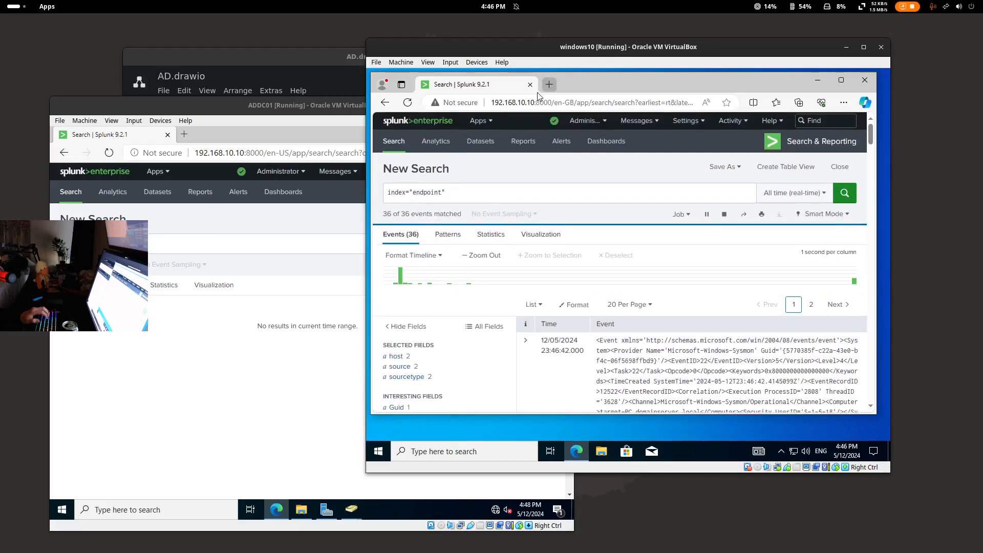
{"action": "left_click", "coordinate": [530, 84]}
{"action": "left_click", "coordinate": [214, 202]}
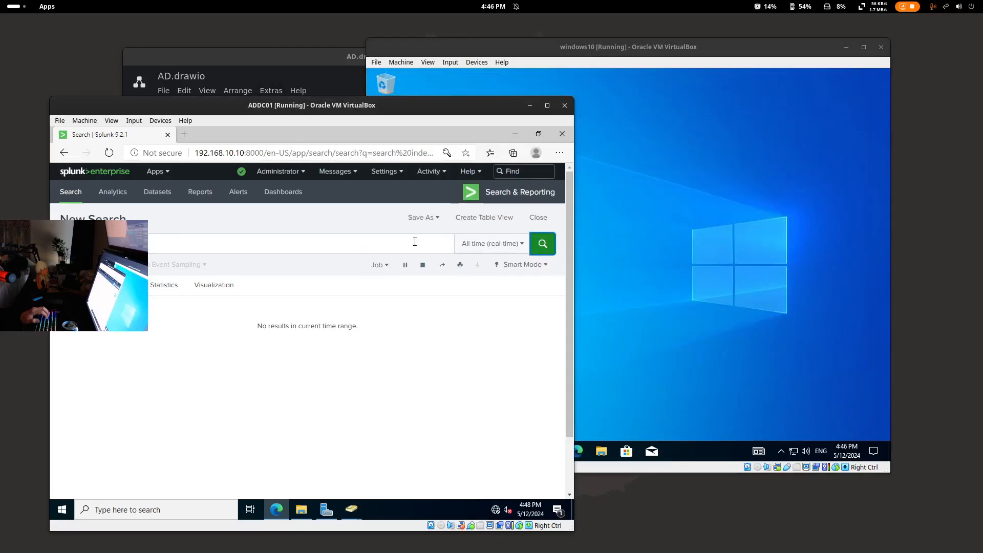
- Review the host and source field values in ADDC01's endpoint search results
{"action": "scroll", "coordinate": [137, 451], "scroll_direction": "down", "scroll_amount": 1}
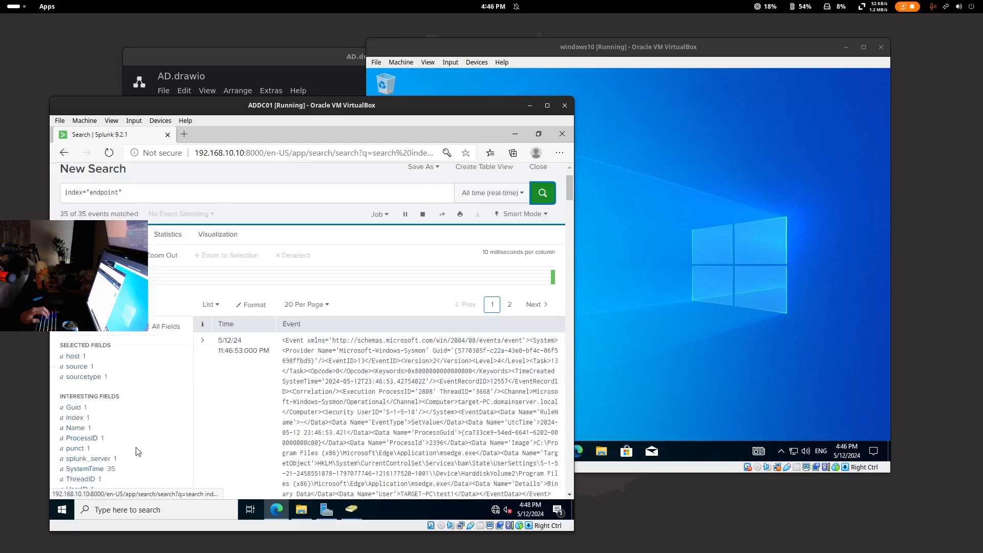
{"action": "scroll", "coordinate": [137, 452], "scroll_direction": "down", "scroll_amount": 1}
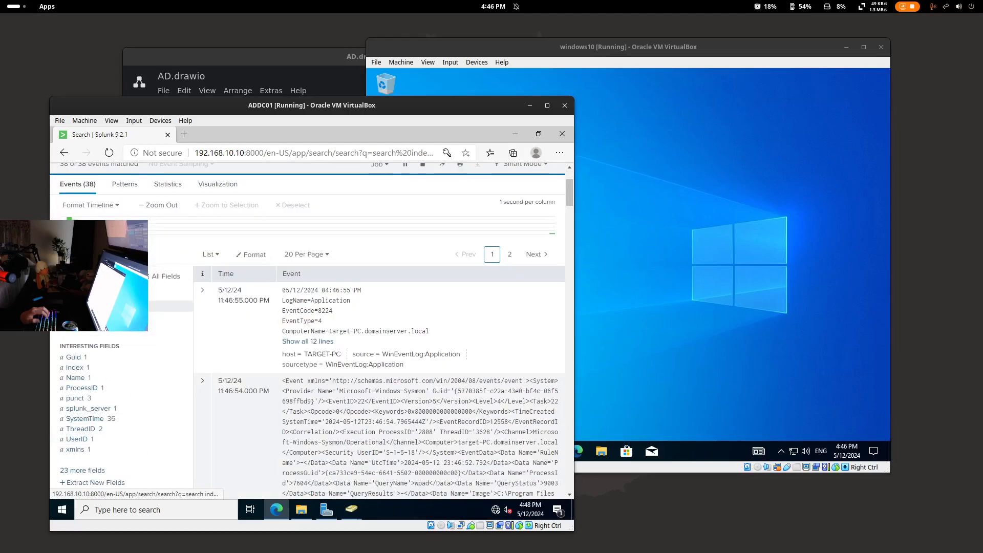
{"action": "left_click", "coordinate": [74, 306]}
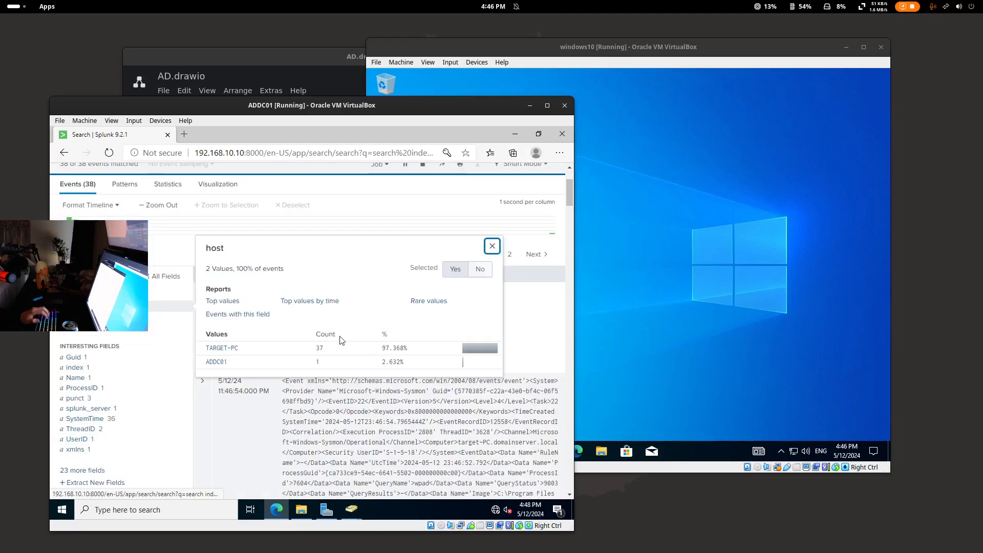
{"action": "left_click", "coordinate": [225, 350]}
{"action": "scroll", "coordinate": [371, 385], "scroll_direction": "down", "scroll_amount": 1}
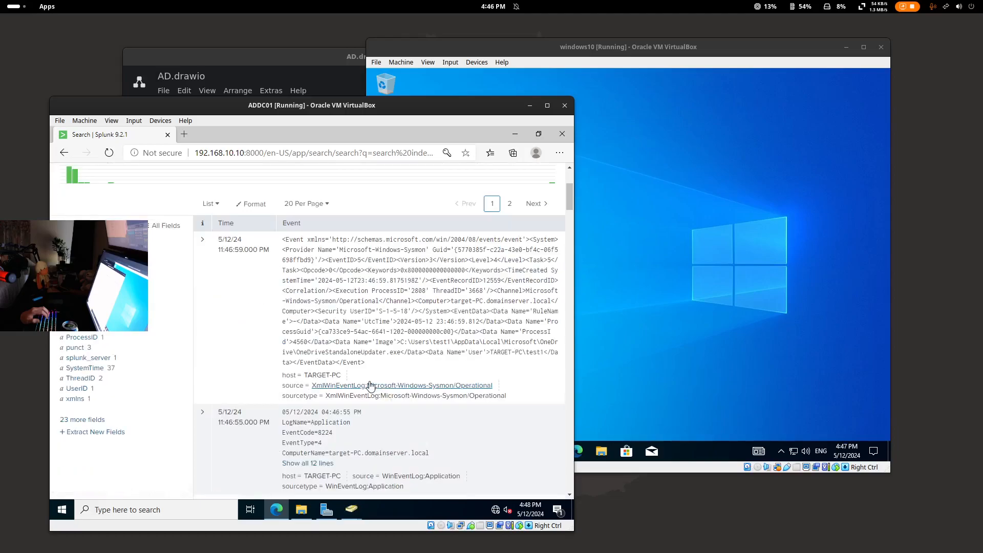
{"action": "scroll", "coordinate": [370, 385], "scroll_direction": "up", "scroll_amount": 1}
{"action": "left_click", "coordinate": [169, 316]}
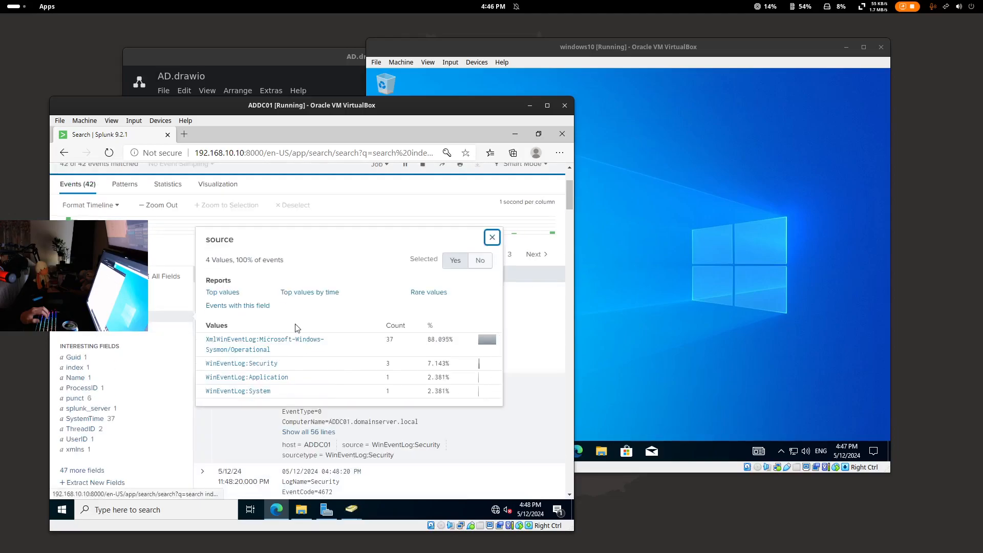
{"action": "scroll", "coordinate": [297, 331], "scroll_direction": "down", "scroll_amount": 1}
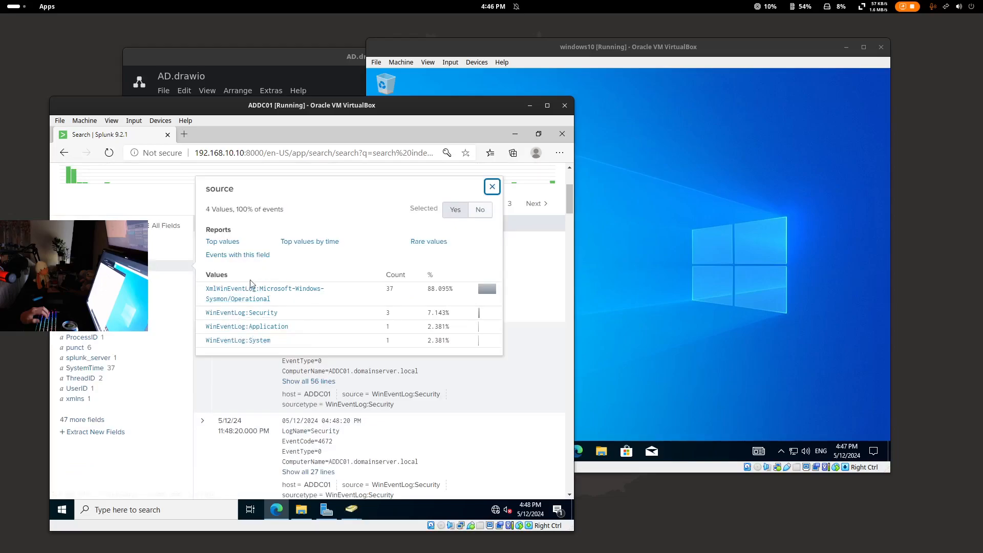
{"action": "left_click", "coordinate": [585, 58]}
- On the Windows 10 VM, open inputs.conf in Notepad and highlight the endpoint index name
{"action": "left_click", "coordinate": [602, 453]}
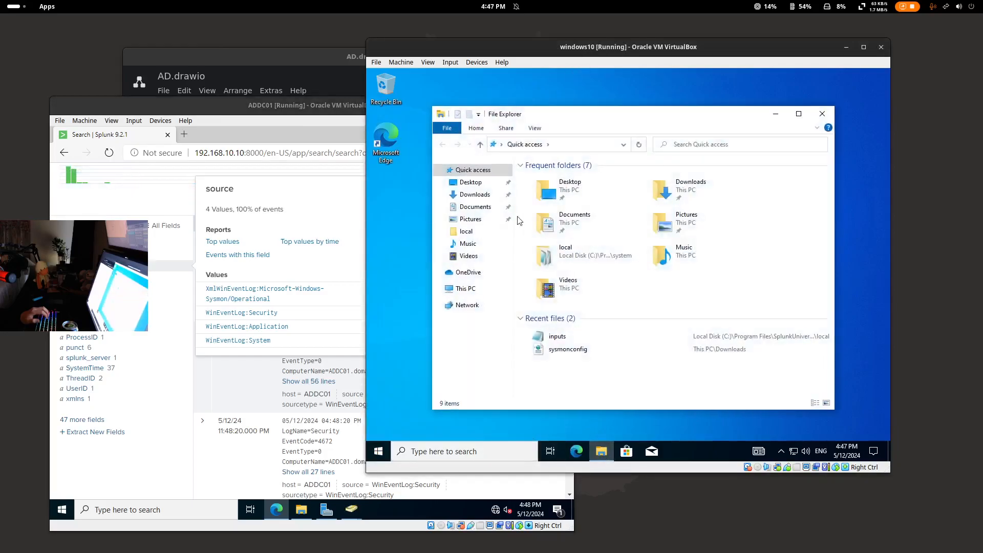
{"action": "double_click", "coordinate": [553, 338]}
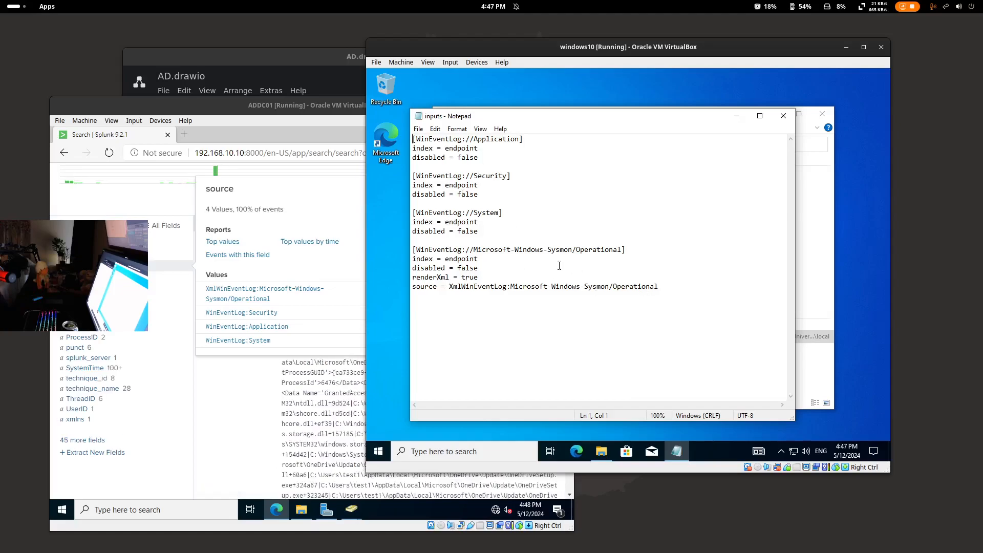
{"action": "left_click_drag", "start_coordinate": [441, 149], "coordinate": [479, 150]}
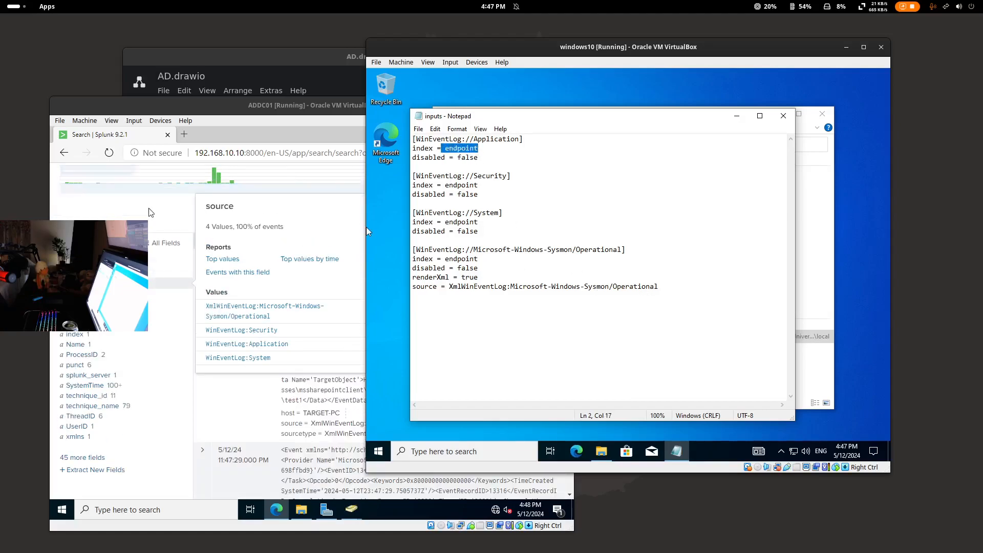
{"action": "scroll", "coordinate": [123, 204], "scroll_direction": "up", "scroll_amount": 2}
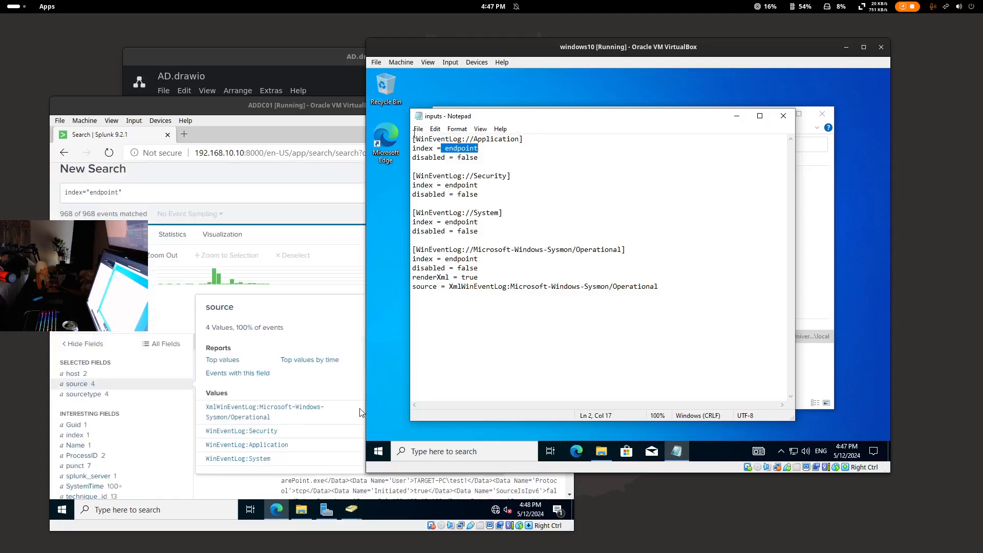
- Bring ADDC01 forward, close the source field summary and scroll through the Splunk results
{"action": "left_click", "coordinate": [255, 135]}
{"action": "scroll", "coordinate": [446, 329], "scroll_direction": "down", "scroll_amount": 1}
{"action": "left_click", "coordinate": [492, 255]}
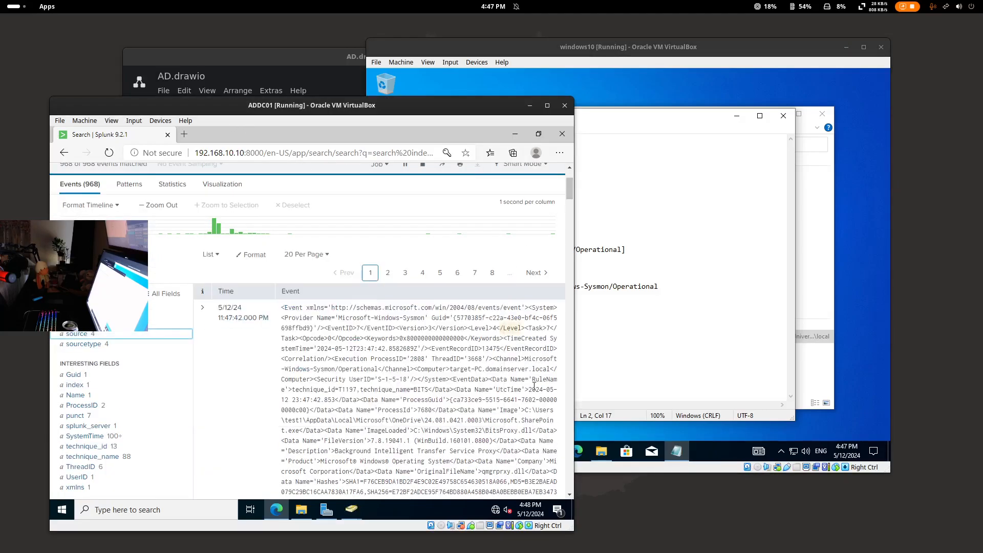
{"action": "scroll", "coordinate": [410, 330], "scroll_direction": "up", "scroll_amount": 2}
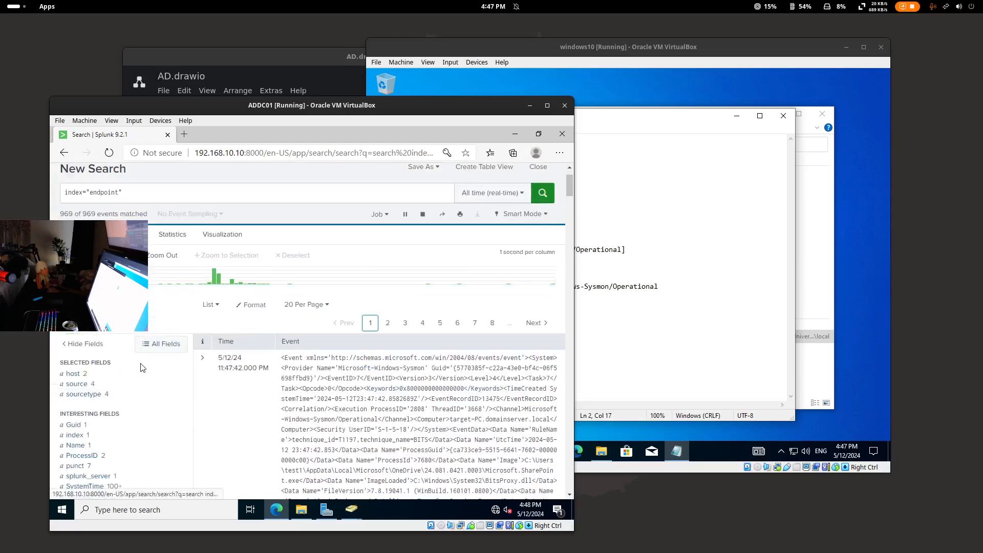
{"action": "scroll", "coordinate": [152, 301], "scroll_direction": "down", "scroll_amount": 3}
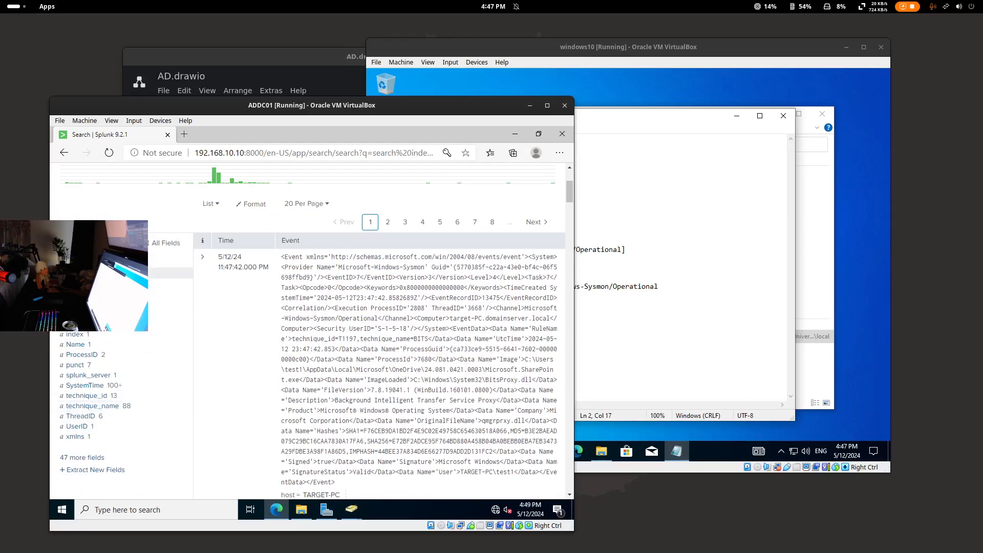
{"action": "scroll", "coordinate": [160, 351], "scroll_direction": "down", "scroll_amount": 2}
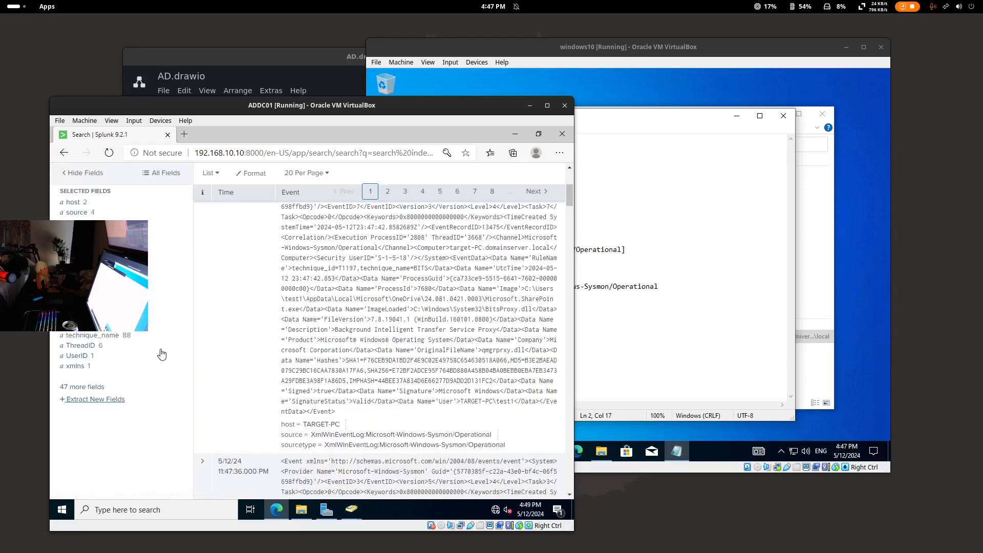
{"action": "scroll", "coordinate": [205, 318], "scroll_direction": "up", "scroll_amount": 4}
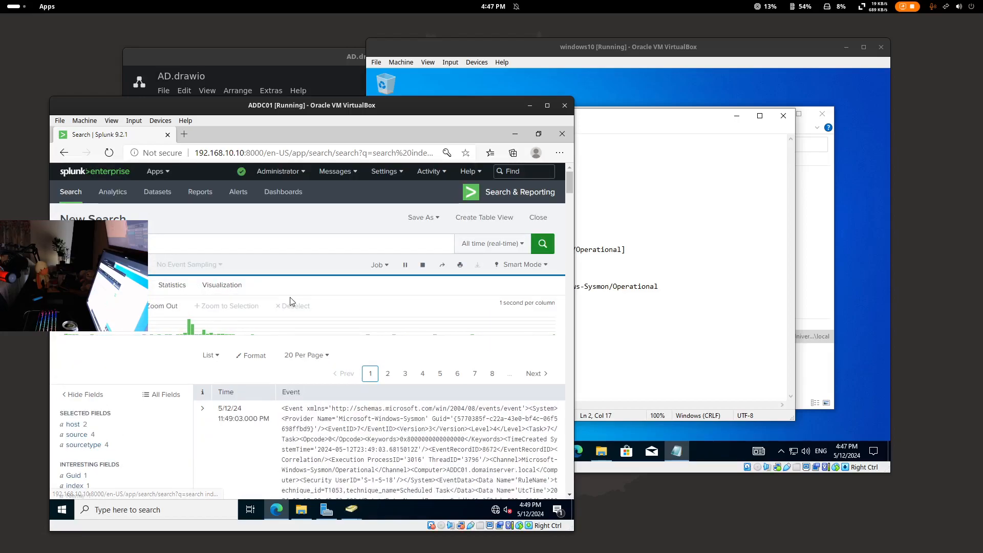
{"action": "scroll", "coordinate": [266, 382], "scroll_direction": "down", "scroll_amount": 3}
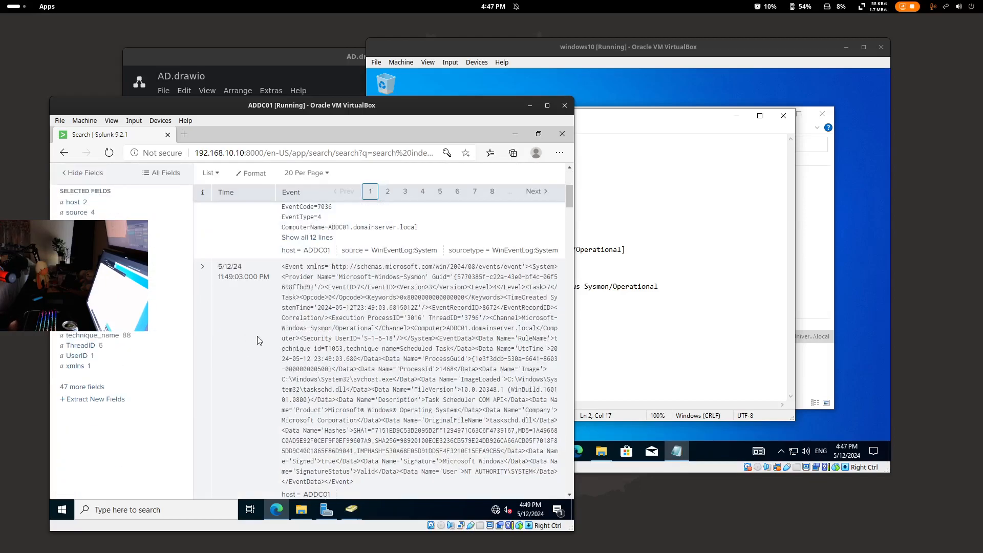
{"action": "scroll", "coordinate": [228, 328], "scroll_direction": "up", "scroll_amount": 2}
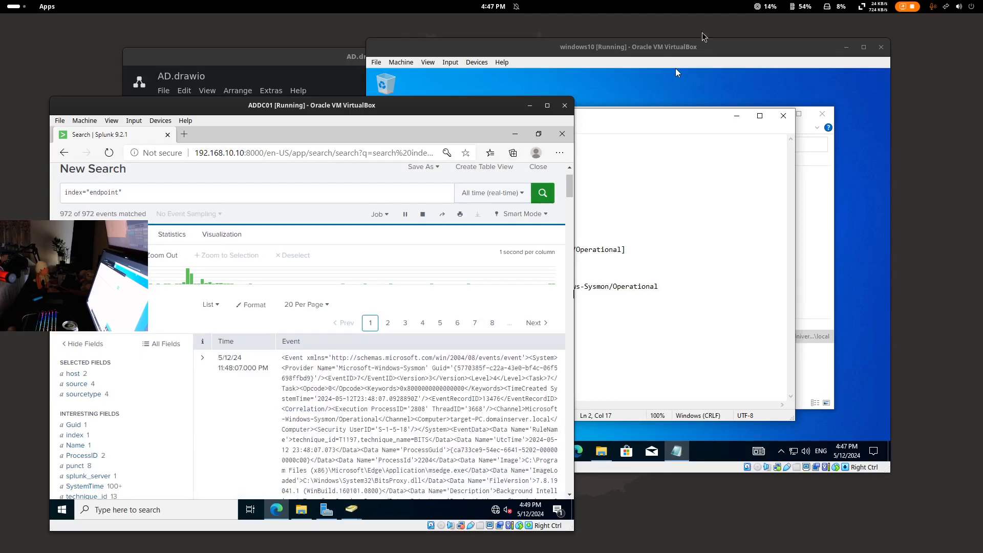
- Minimize the draw.io diagram and Edge browser to reveal Active Directory Users and Computers on ADDC01
{"action": "left_click", "coordinate": [339, 57]}
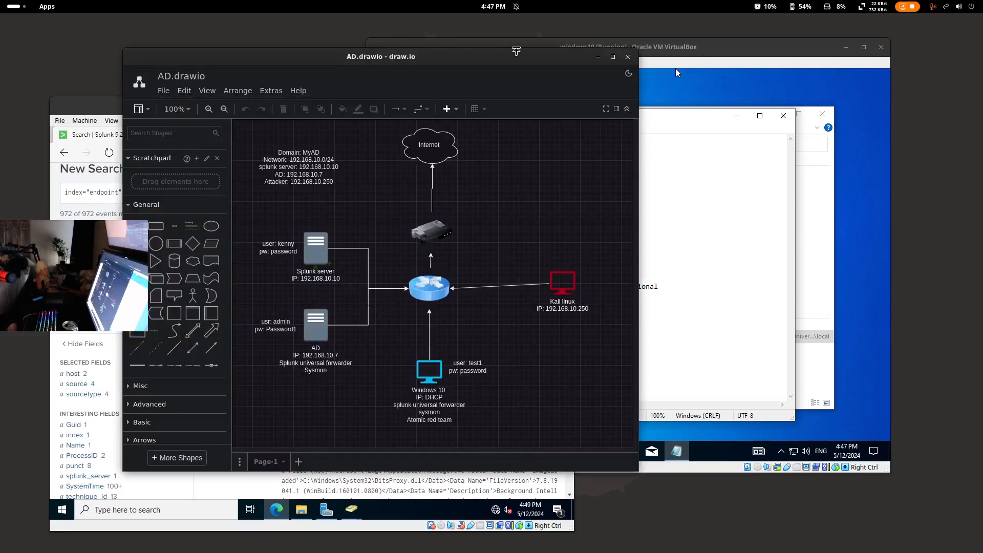
{"action": "left_click", "coordinate": [598, 59]}
{"action": "left_click_drag", "start_coordinate": [377, 102], "coordinate": [357, 98]}
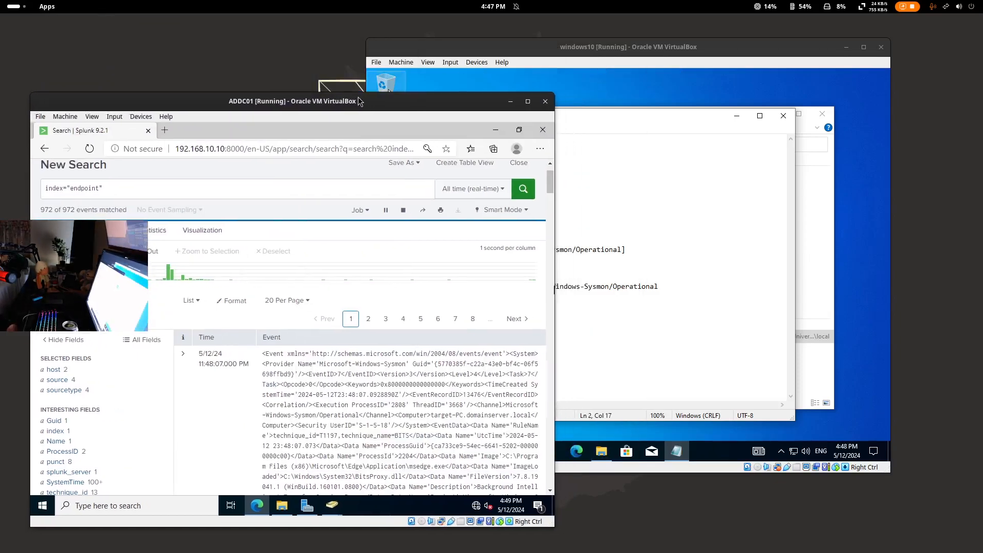
{"action": "left_click", "coordinate": [410, 69]}
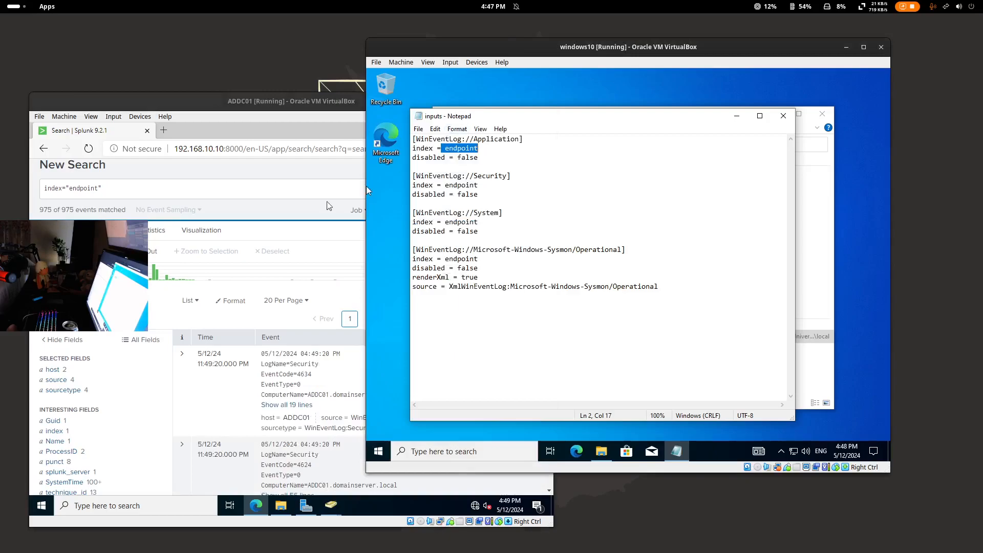
{"action": "left_click", "coordinate": [212, 103]}
{"action": "left_click", "coordinate": [493, 130]}
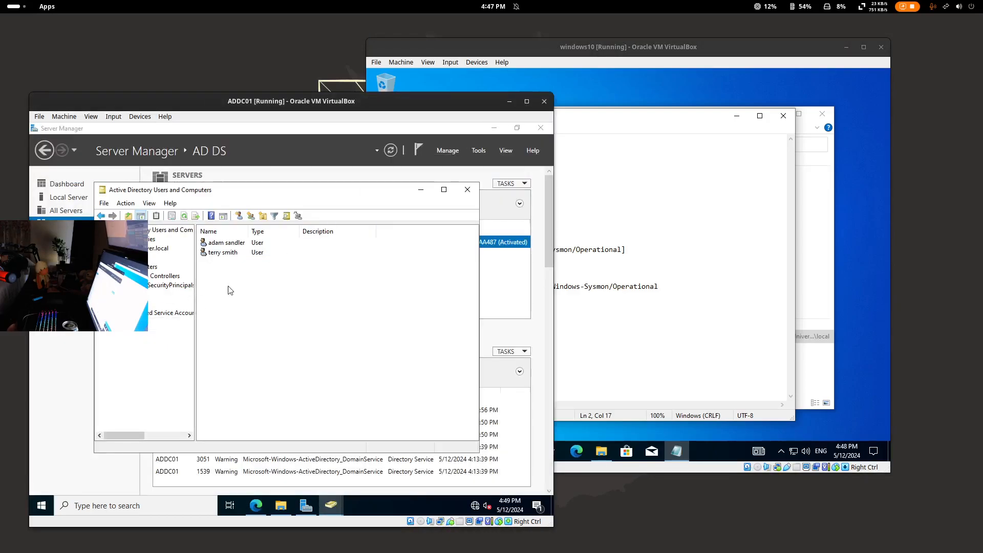
- Browse the organizational units in Active Directory Users and Computers, viewing each unit's users
{"action": "left_click", "coordinate": [225, 244]}
{"action": "left_click", "coordinate": [133, 304]}
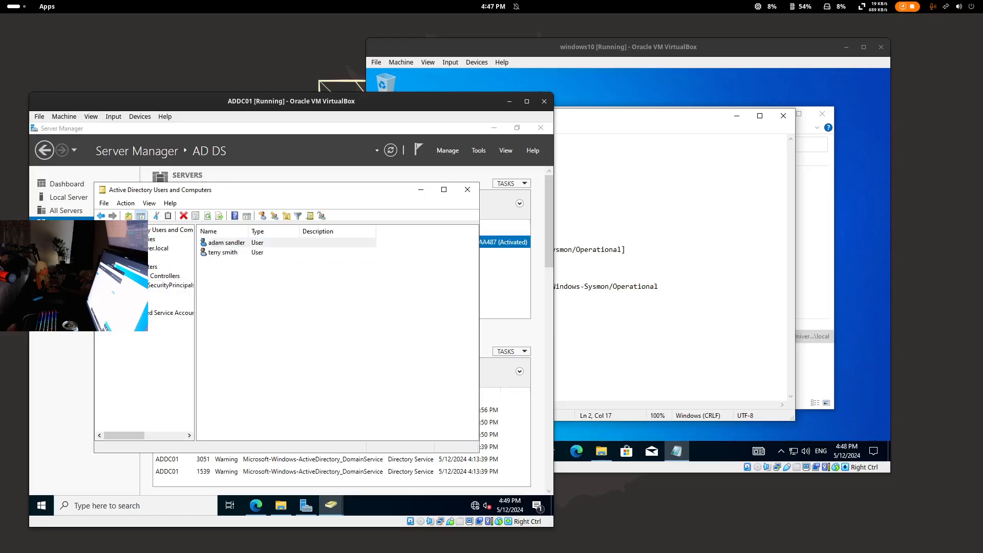
{"action": "left_click", "coordinate": [224, 244]}
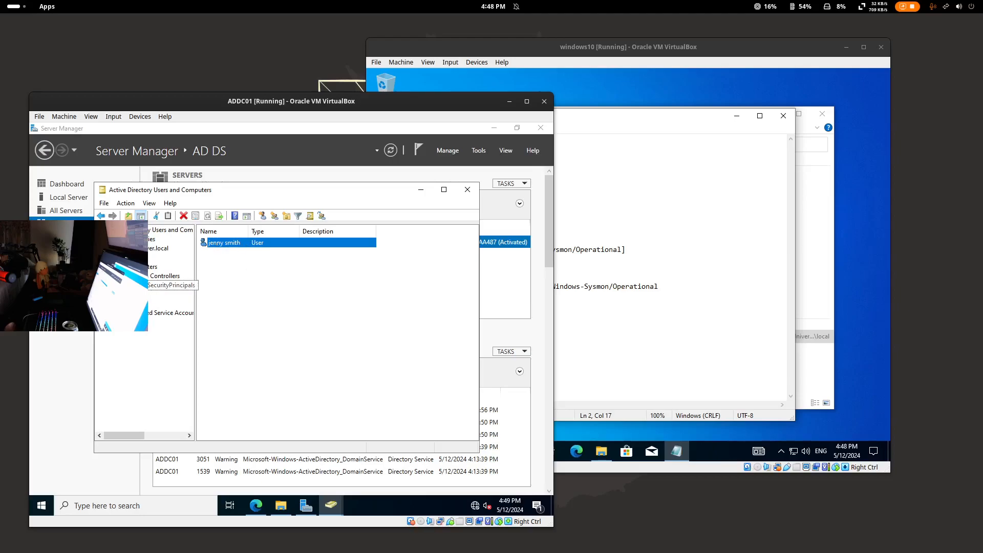
{"action": "left_click", "coordinate": [143, 286]}
{"action": "left_click", "coordinate": [139, 294]}
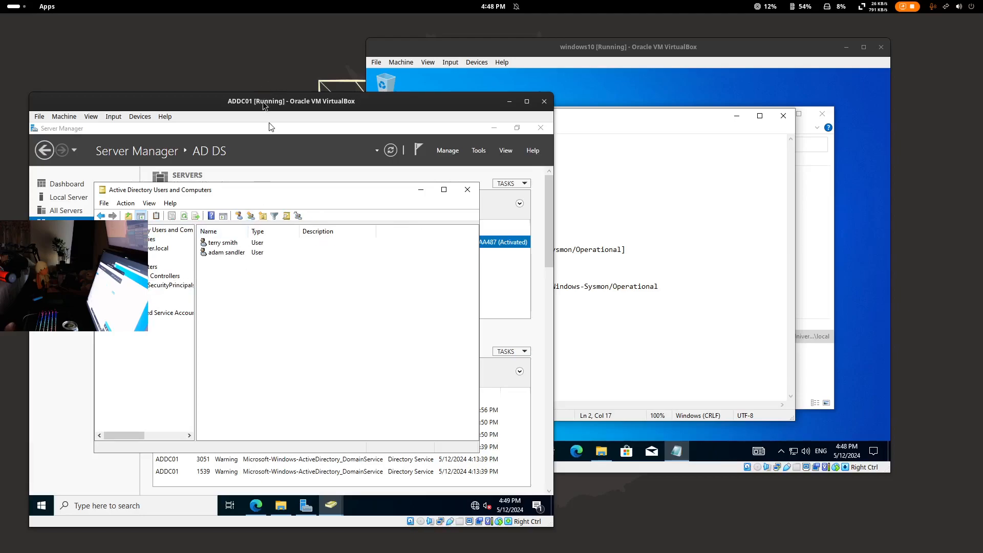
- Raise the splunk server VM console window from the Activities overview
{"action": "key", "text": "super"}
{"action": "key", "text": "super"}
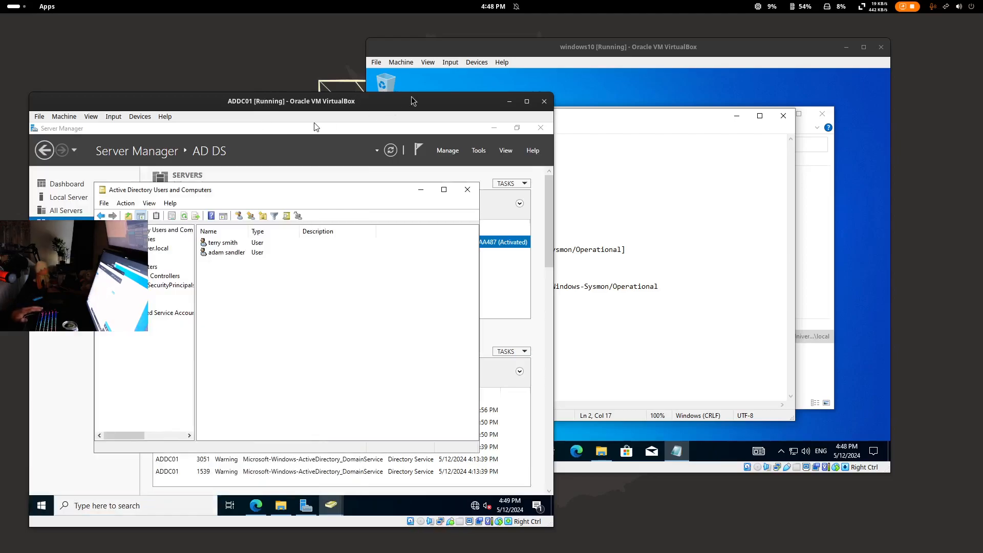
{"action": "left_click", "coordinate": [13, 6]}
{"action": "left_click", "coordinate": [619, 419]}
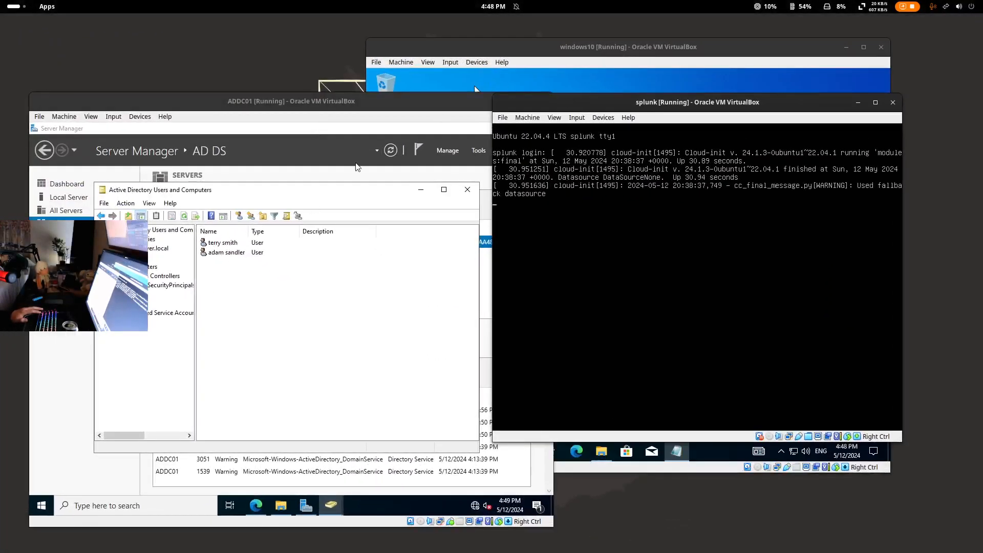
- Reposition the splunk console window and select the second domain user on ADDC01
{"action": "left_click_drag", "start_coordinate": [530, 102], "coordinate": [516, 80]}
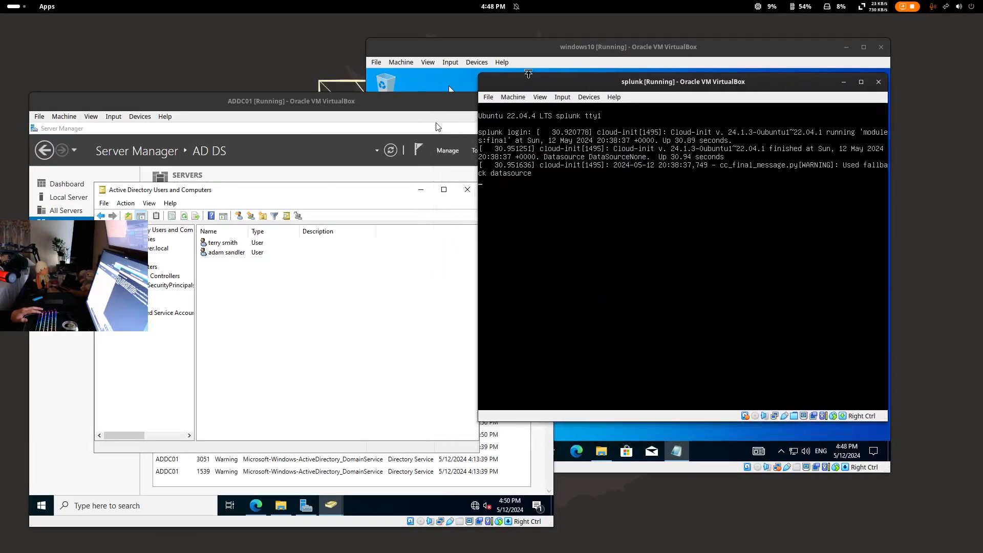
{"action": "left_click_drag", "start_coordinate": [532, 86], "coordinate": [366, 170]}
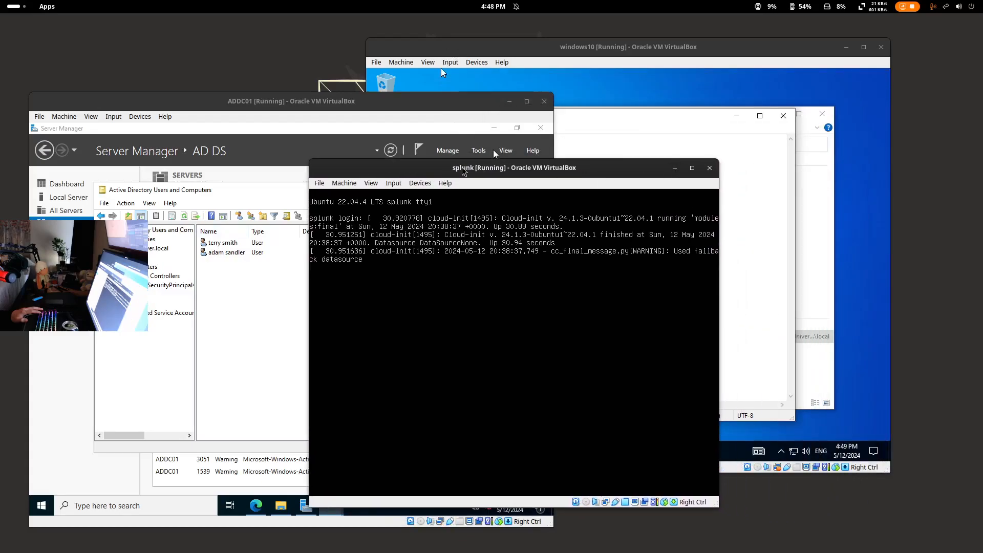
{"action": "left_click", "coordinate": [234, 244]}
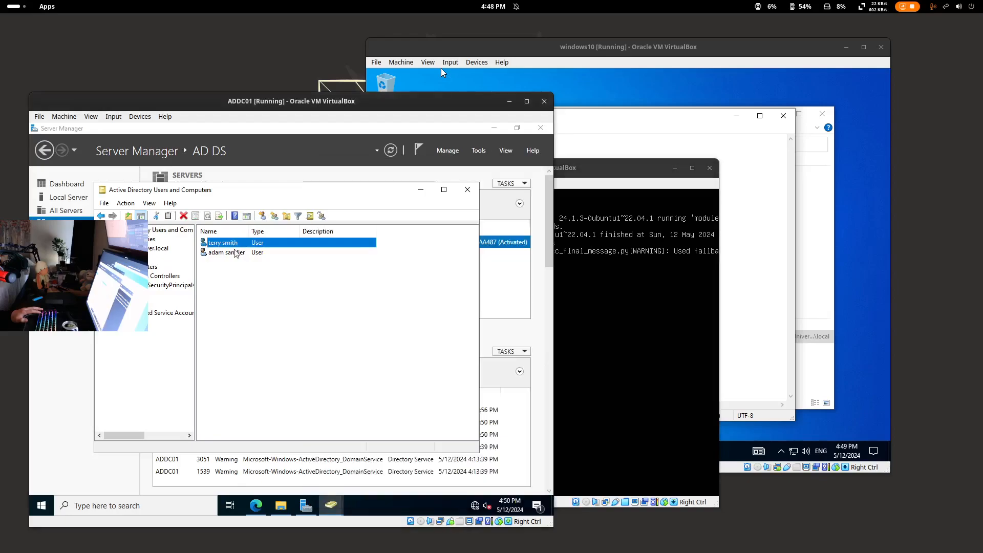
{"action": "left_click", "coordinate": [235, 251]}
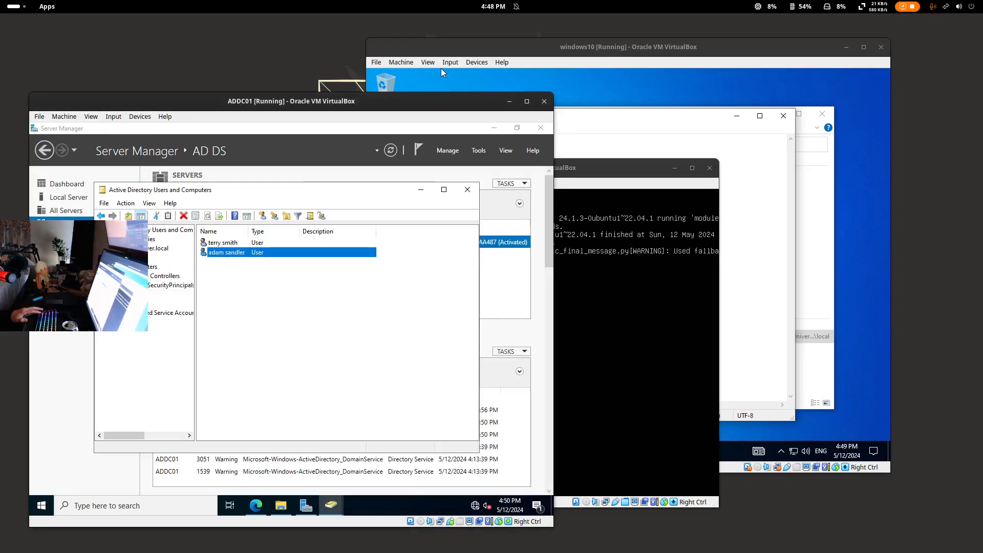
{"action": "left_click", "coordinate": [612, 166]}
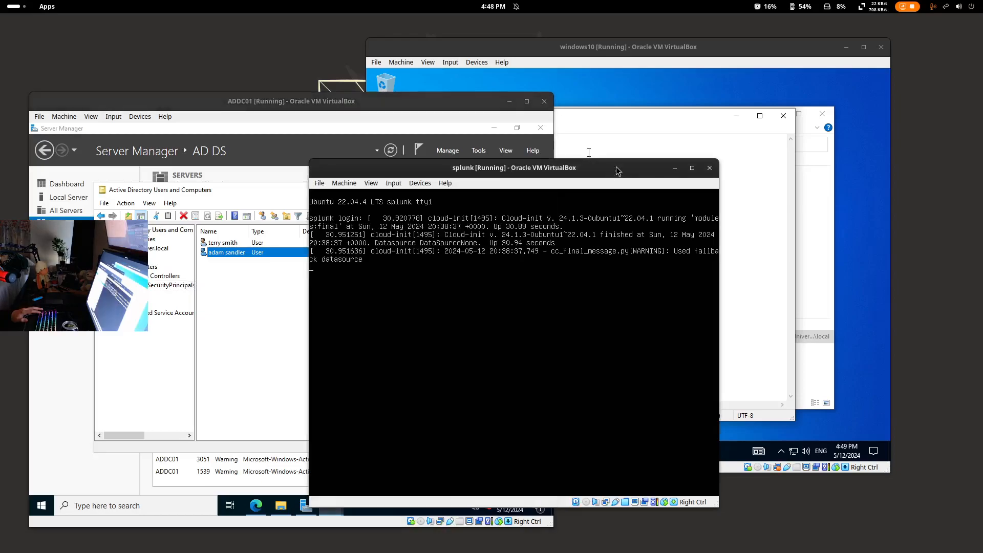
- On the Windows 10 VM, close the inputs file and File Explorer, then open Start
{"action": "left_click", "coordinate": [573, 51]}
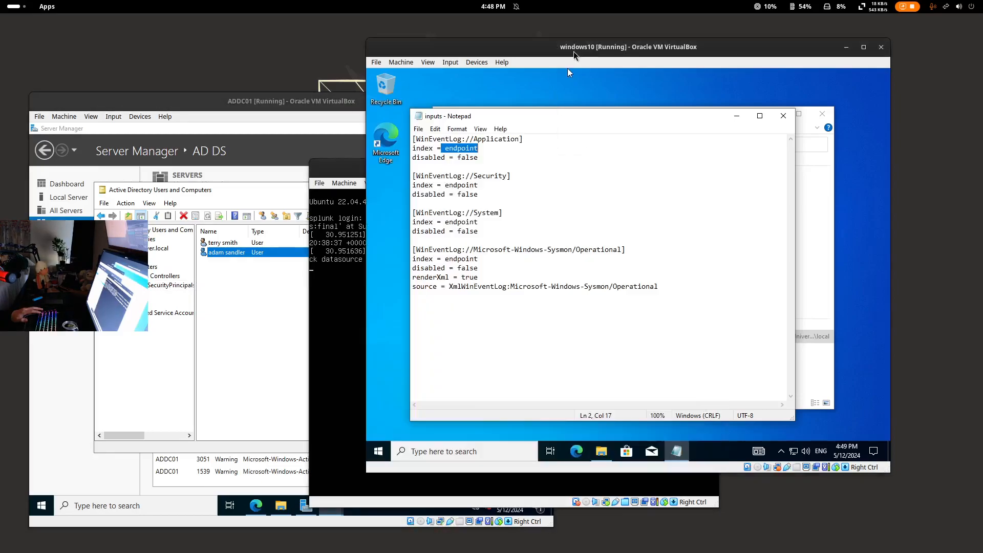
{"action": "left_click_drag", "start_coordinate": [418, 44], "coordinate": [471, 54]}
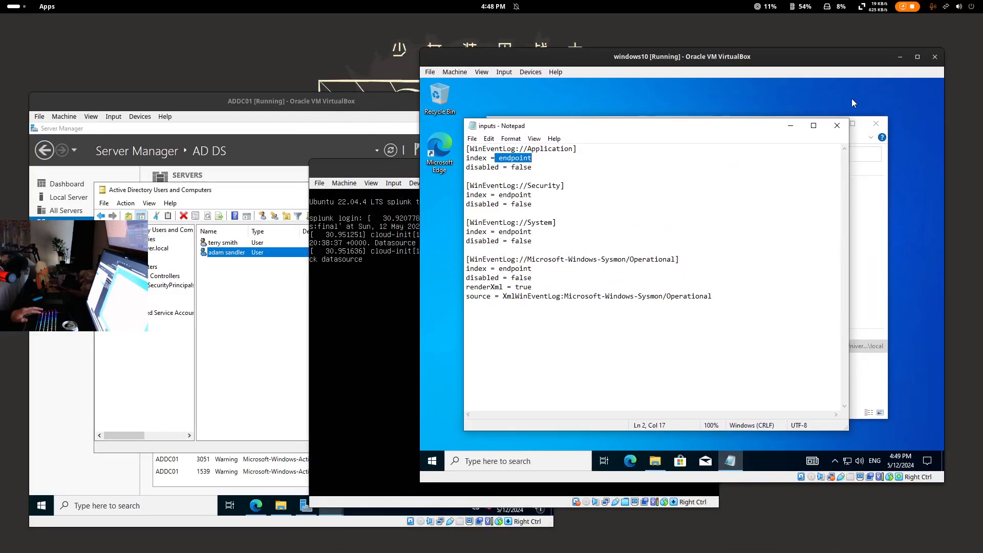
{"action": "left_click", "coordinate": [836, 125]}
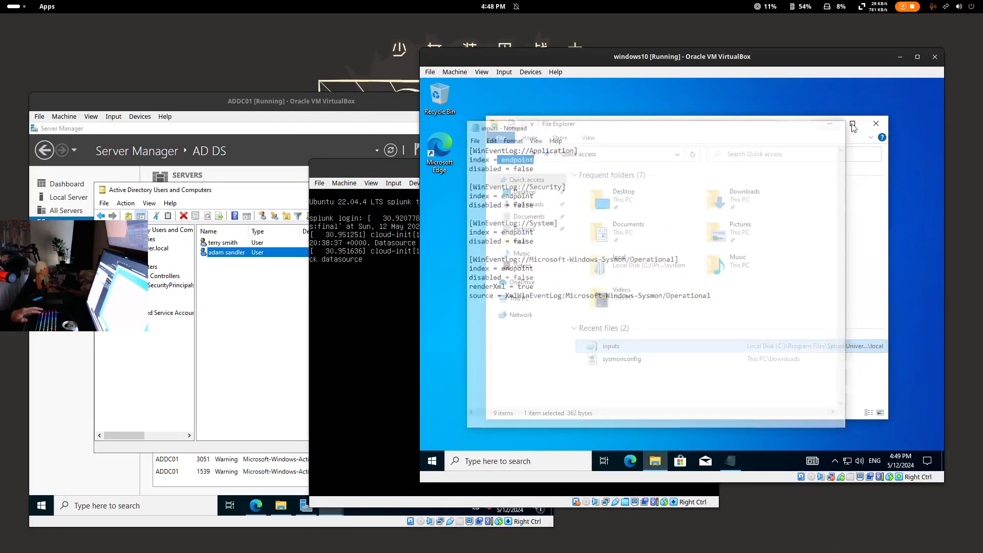
{"action": "left_click", "coordinate": [876, 123]}
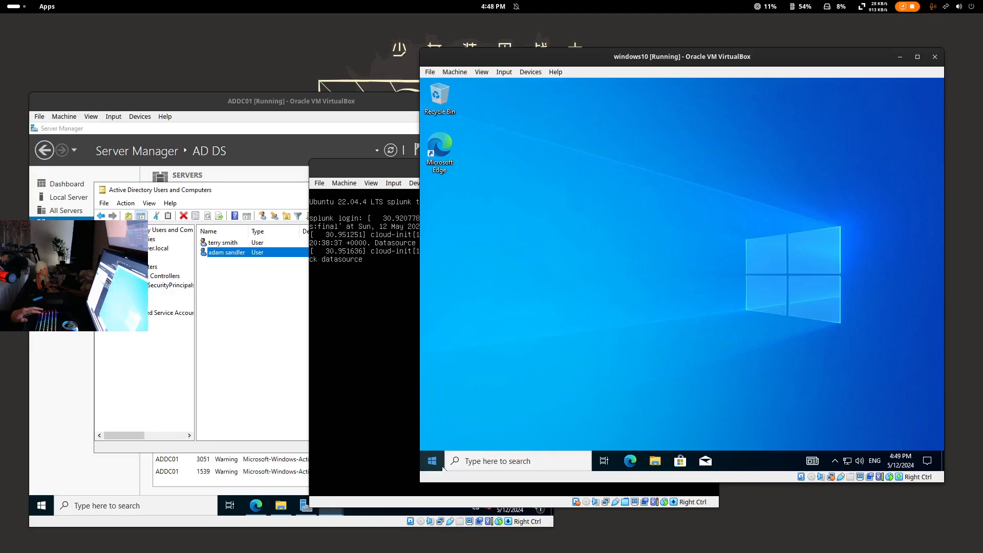
{"action": "left_click", "coordinate": [442, 467]}
{"action": "mouse_move", "coordinate": [431, 343]}
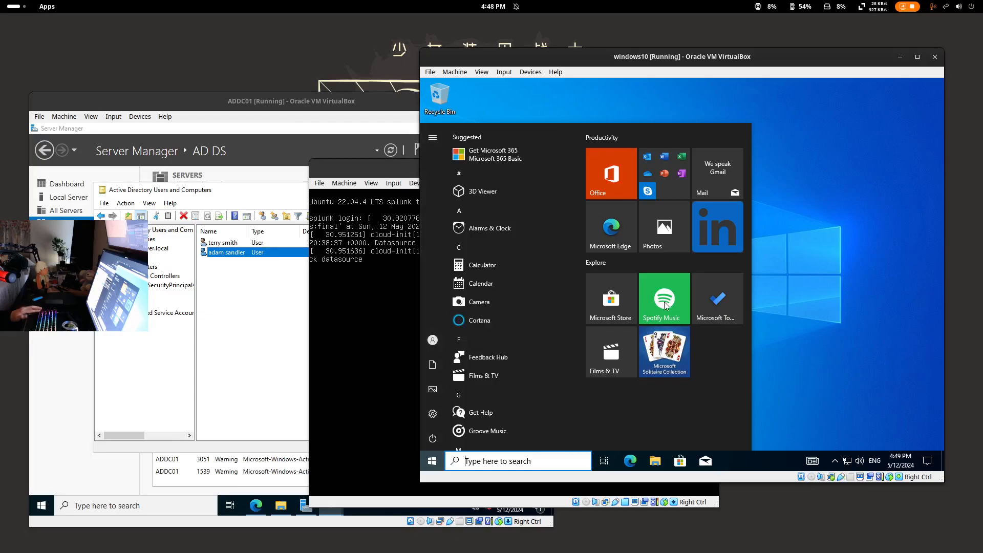
{"action": "mouse_move", "coordinate": [434, 346]}
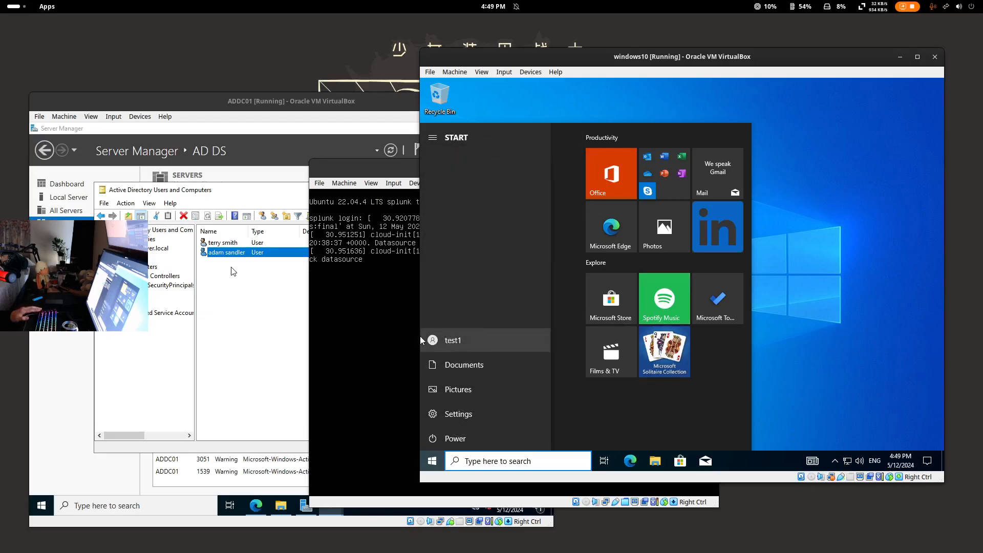
- On ADDC01, switch to the container holding the single remaining domain user
{"action": "left_click", "coordinate": [228, 318]}
{"action": "left_click", "coordinate": [227, 244]}
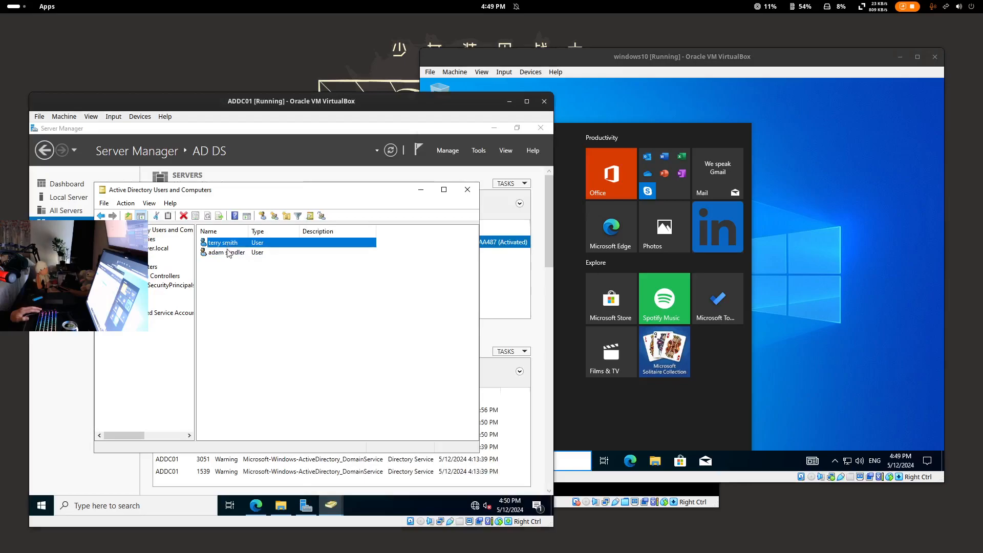
{"action": "left_click", "coordinate": [227, 252]}
{"action": "left_click", "coordinate": [134, 297]}
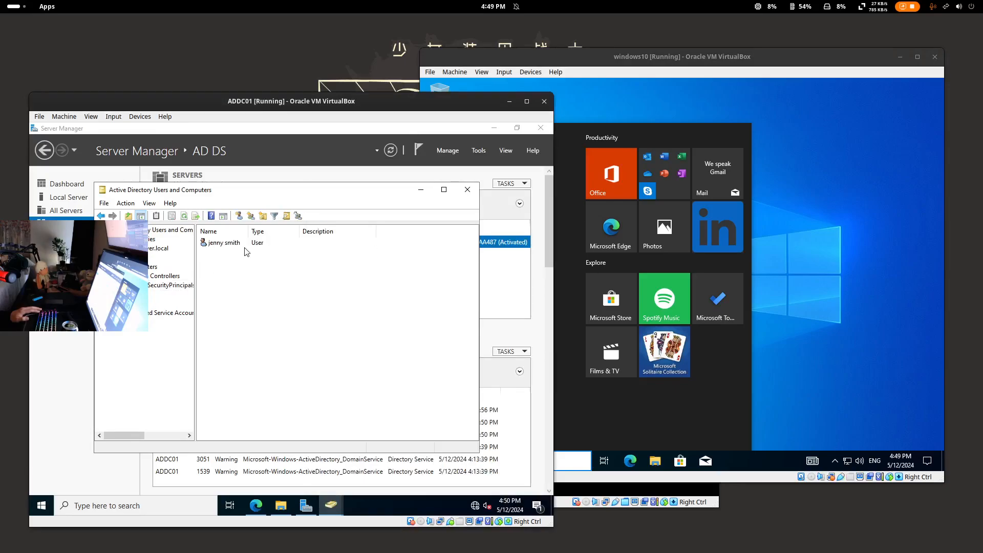
{"action": "left_click", "coordinate": [214, 246]}
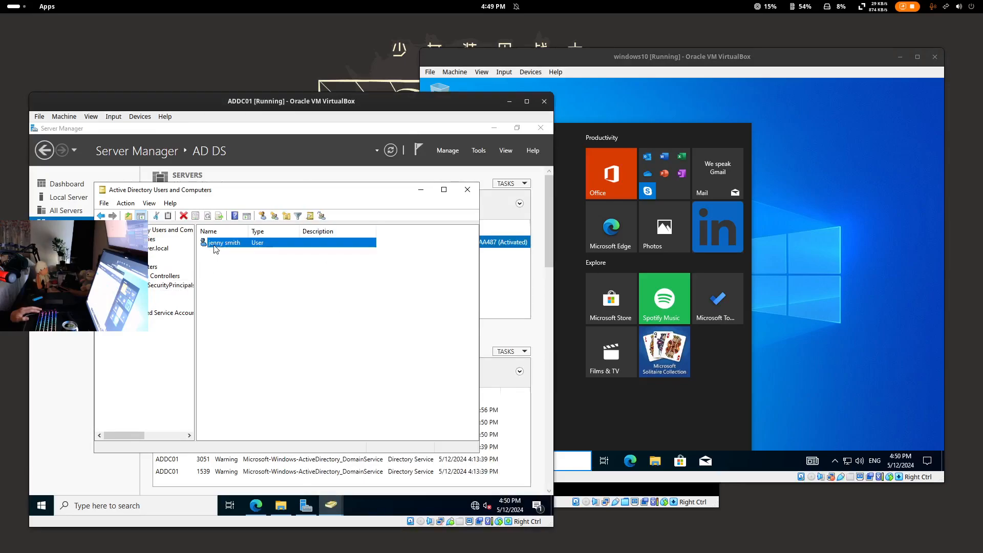
- Close Active Directory Users and Computers and return Server Manager to the Dashboard
{"action": "left_click", "coordinate": [467, 189]}
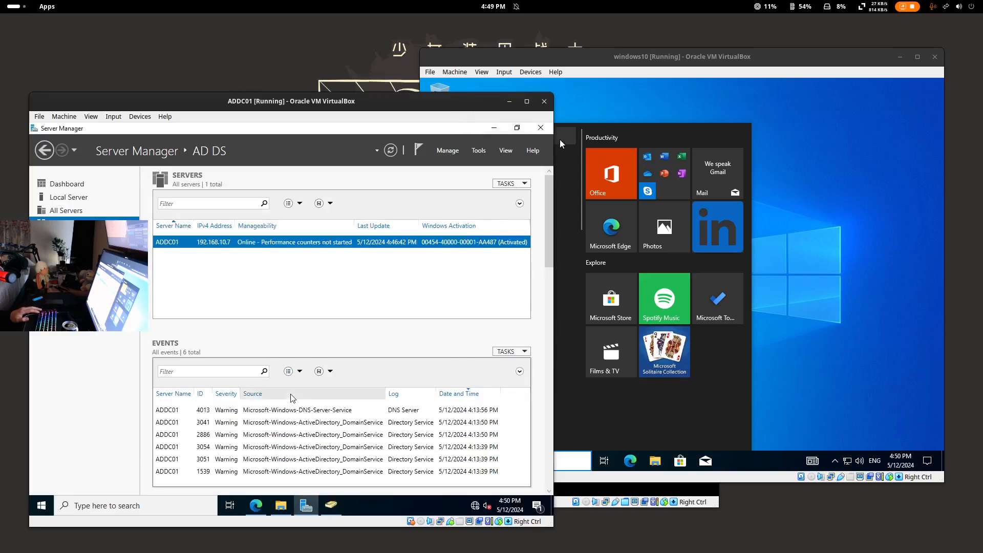
{"action": "left_click_drag", "start_coordinate": [471, 101], "coordinate": [483, 73]}
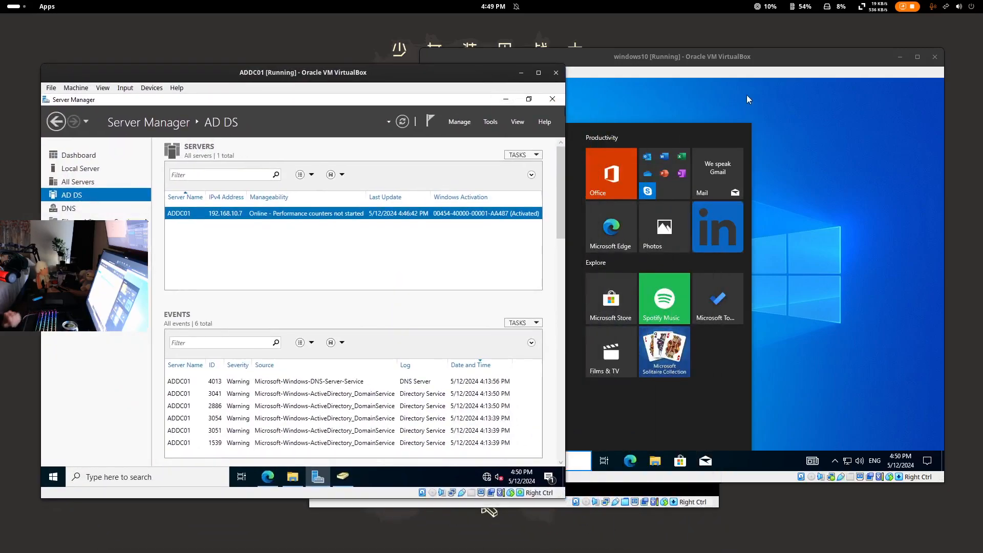
{"action": "left_click", "coordinate": [57, 122]}
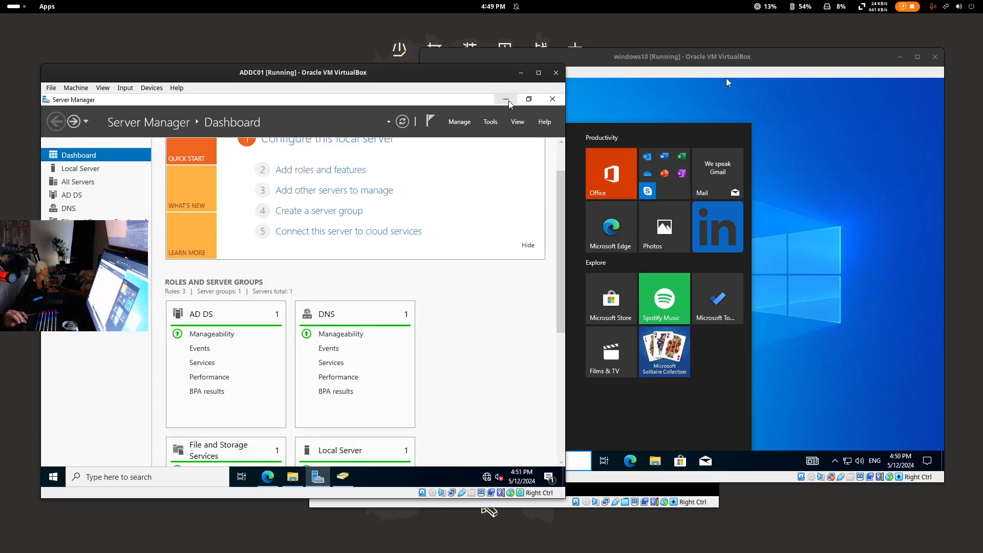
- Rearrange the VM windows and launch Microsoft Edge on the Windows 10 VM
{"action": "left_click", "coordinate": [665, 61]}
{"action": "left_click_drag", "start_coordinate": [679, 65], "coordinate": [713, 71]}
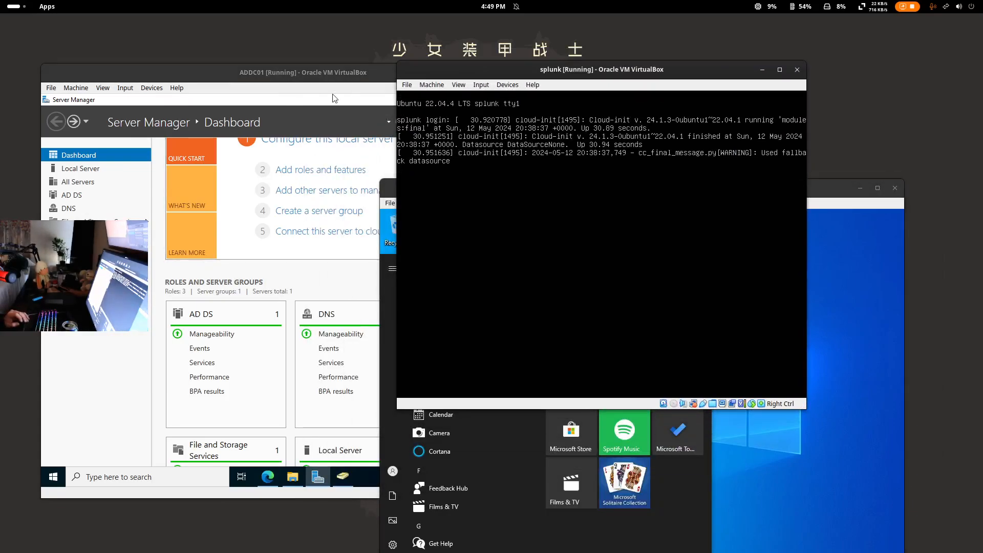
{"action": "left_click", "coordinate": [183, 80]}
{"action": "left_click", "coordinate": [728, 70]}
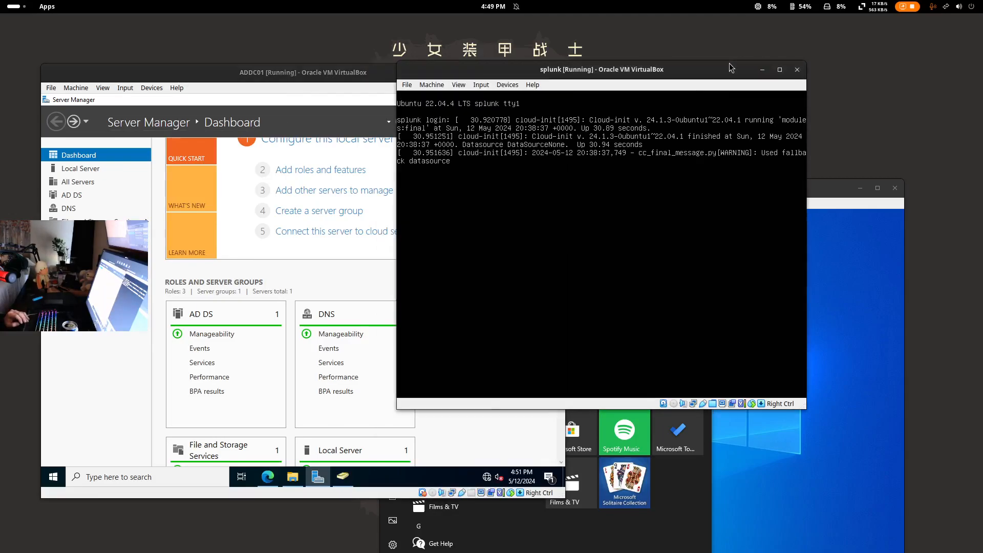
{"action": "left_click", "coordinate": [838, 190]}
{"action": "double_click", "coordinate": [838, 190]}
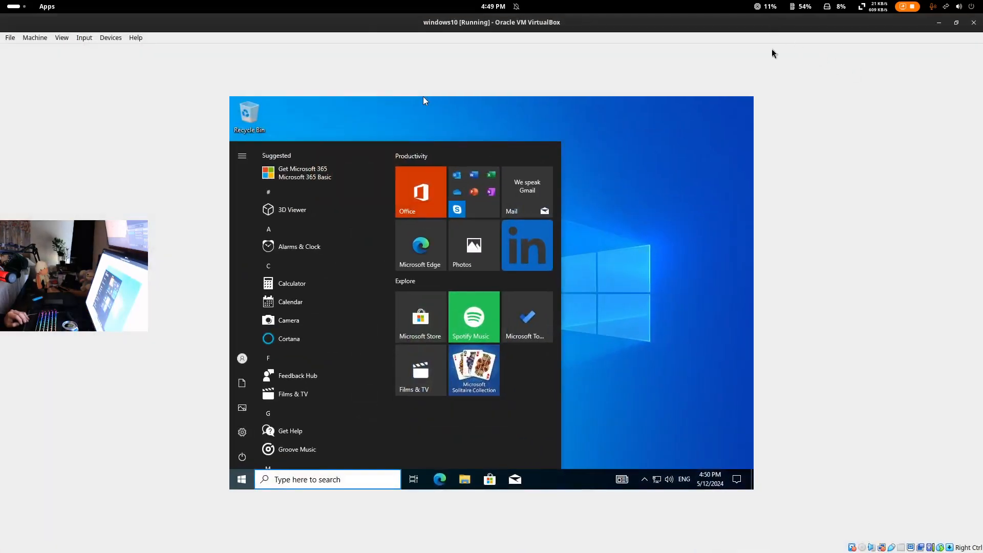
{"action": "left_click_drag", "start_coordinate": [772, 30], "coordinate": [796, 51]}
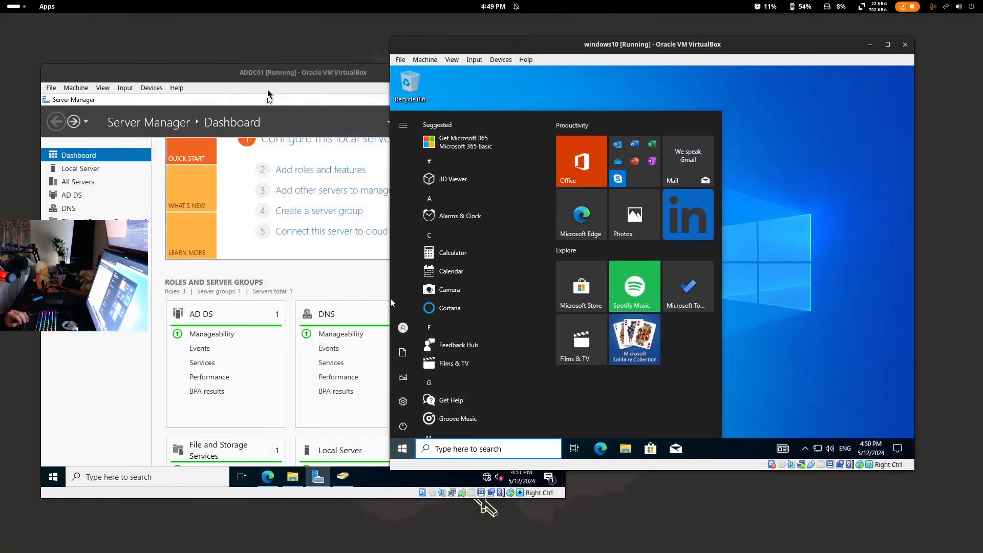
{"action": "left_click", "coordinate": [389, 298]}
{"action": "left_click", "coordinate": [601, 449]}
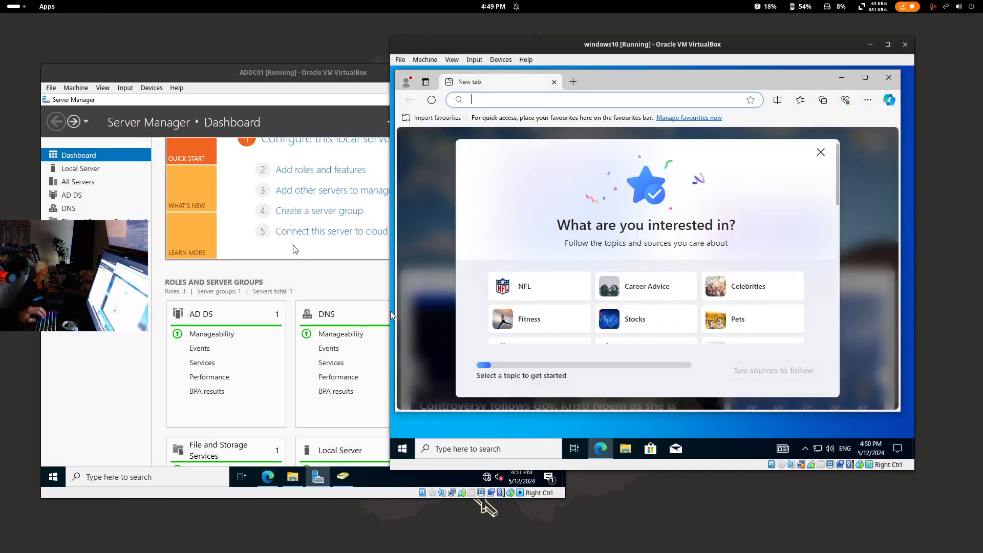
{"action": "left_click", "coordinate": [287, 442]}
- Bring up the Splunk search results on ADDC01 and scroll through the events
{"action": "left_click", "coordinate": [267, 476]}
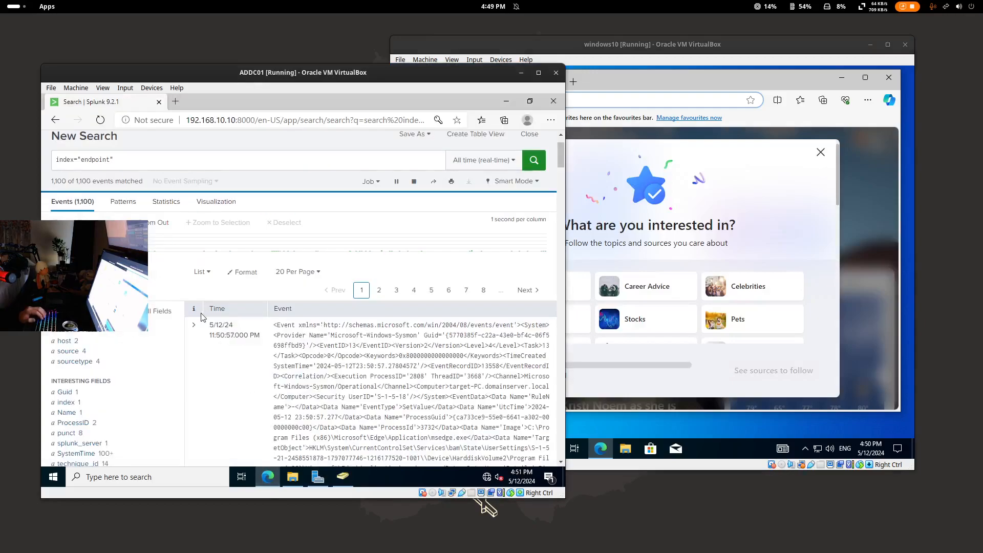
{"action": "scroll", "coordinate": [203, 318], "scroll_direction": "down", "scroll_amount": 5}
{"action": "scroll", "coordinate": [203, 318], "scroll_direction": "up", "scroll_amount": 5}
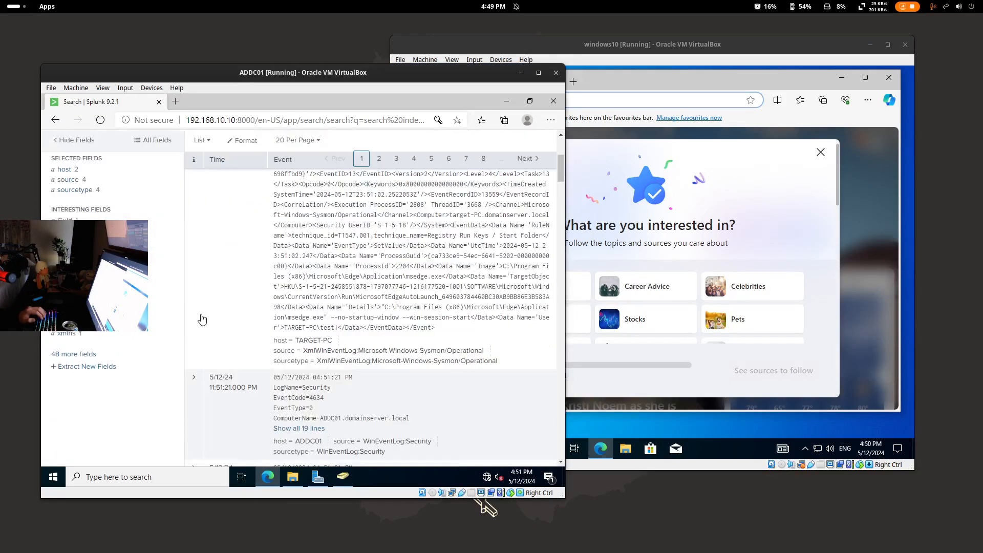
{"action": "scroll", "coordinate": [302, 262], "scroll_direction": "down", "scroll_amount": 5}
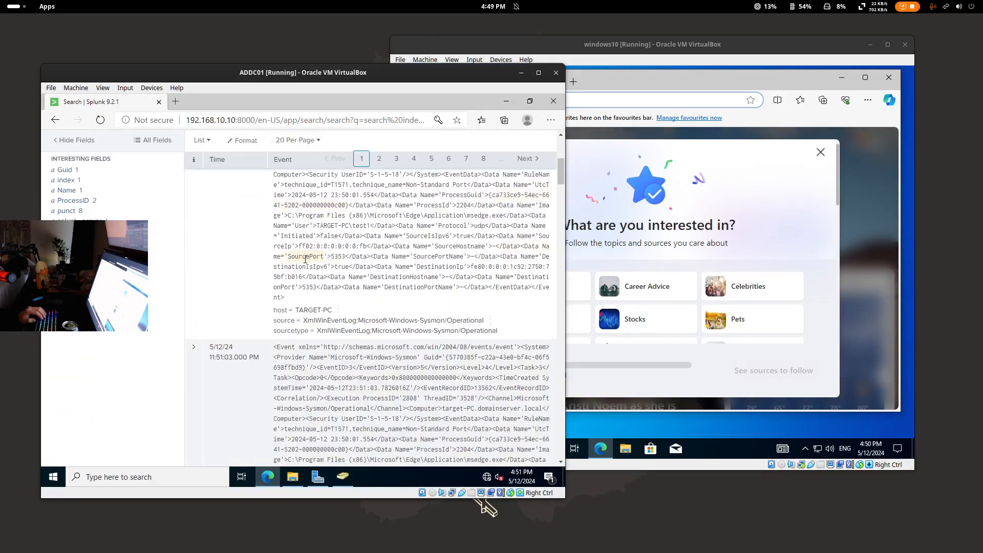
{"action": "scroll", "coordinate": [232, 276], "scroll_direction": "down", "scroll_amount": 4}
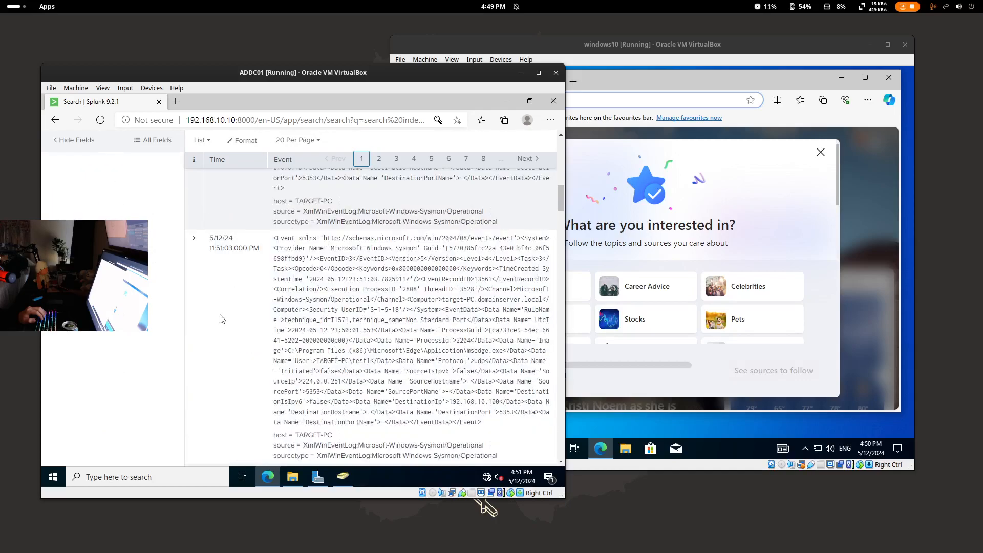
{"action": "scroll", "coordinate": [232, 328], "scroll_direction": "down", "scroll_amount": 5}
{"action": "scroll", "coordinate": [232, 302], "scroll_direction": "up", "scroll_amount": 15}
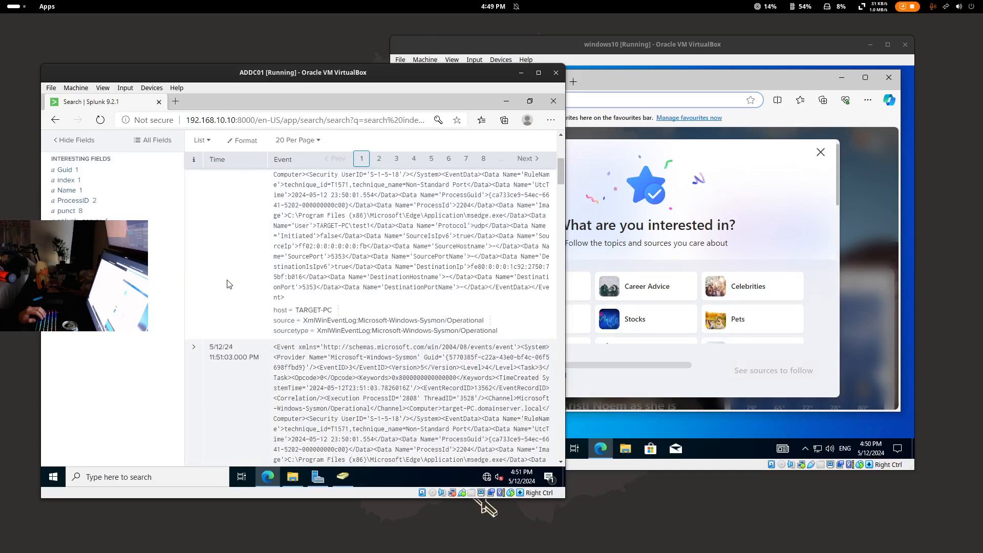
{"action": "scroll", "coordinate": [102, 346], "scroll_direction": "down", "scroll_amount": 5}
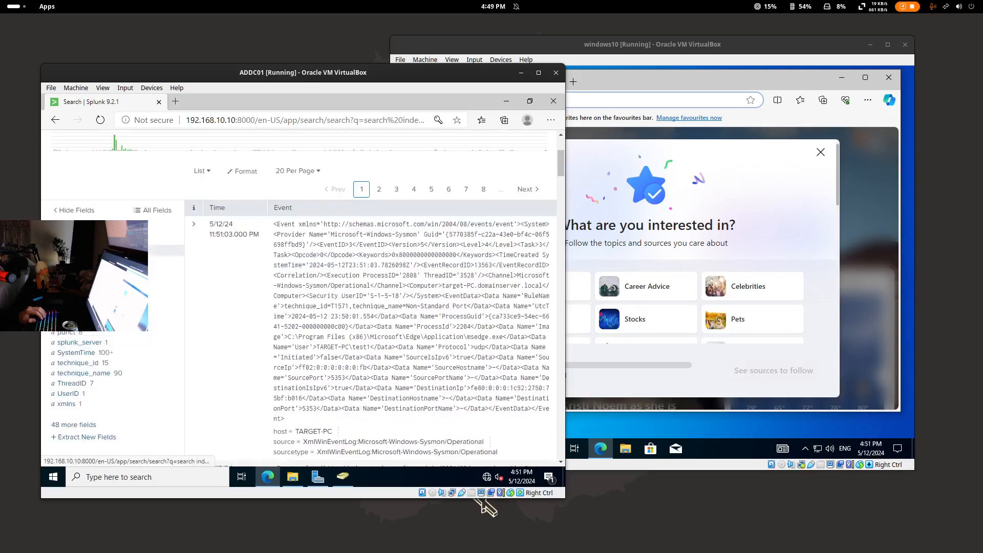
- Review the sourcetype, source, index and Name field breakdowns, then return to the local config folder
{"action": "left_click", "coordinate": [77, 260]}
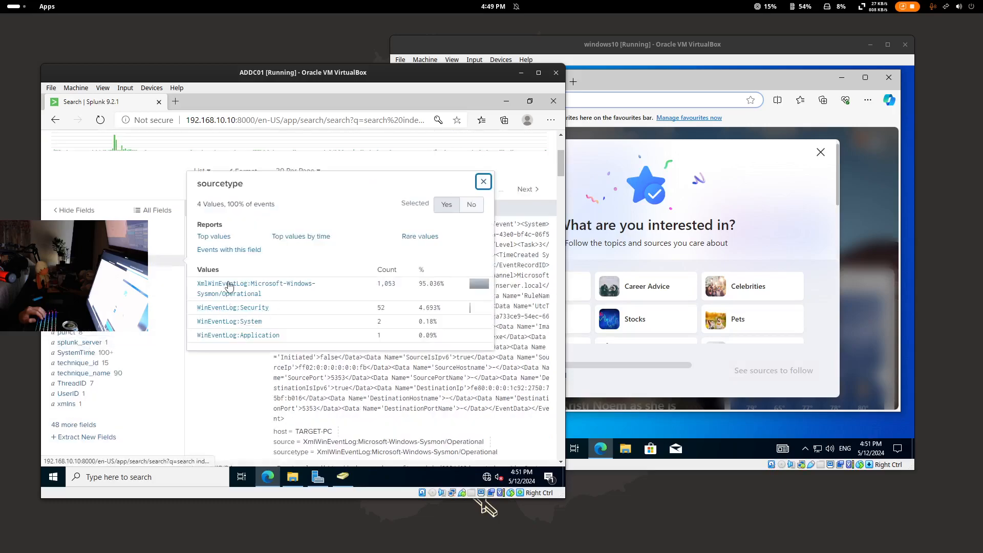
{"action": "left_click", "coordinate": [483, 182]}
{"action": "left_click", "coordinate": [77, 250]}
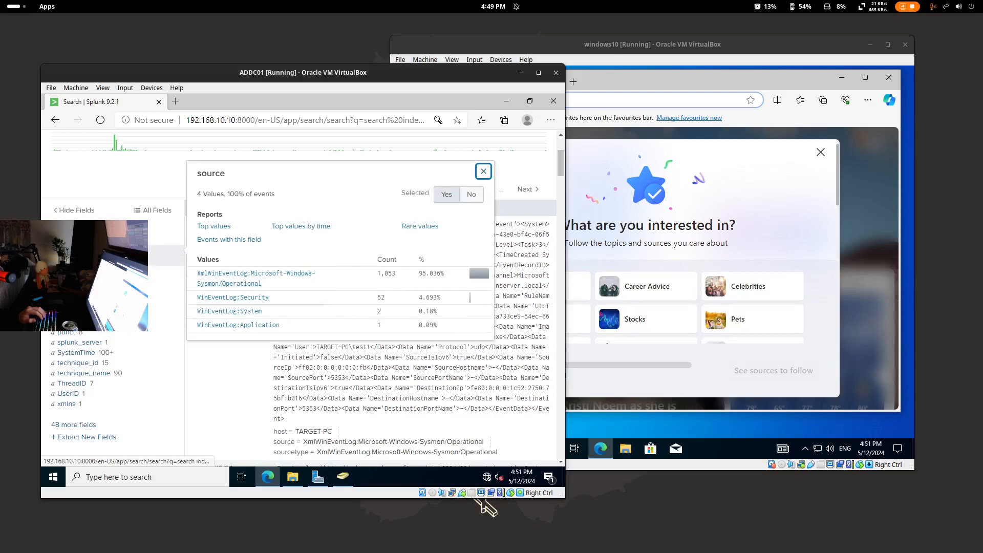
{"action": "left_click", "coordinate": [161, 260]}
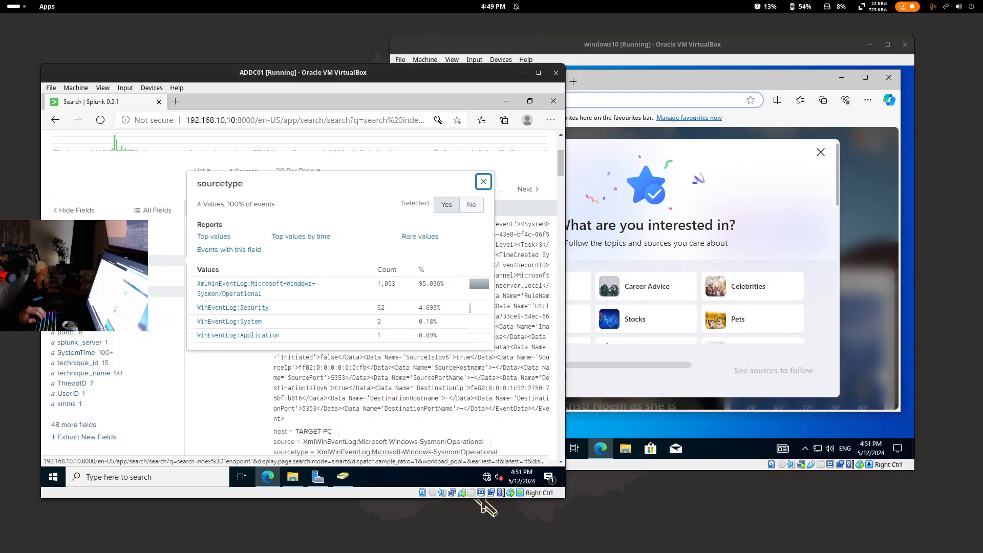
{"action": "left_click", "coordinate": [66, 291]}
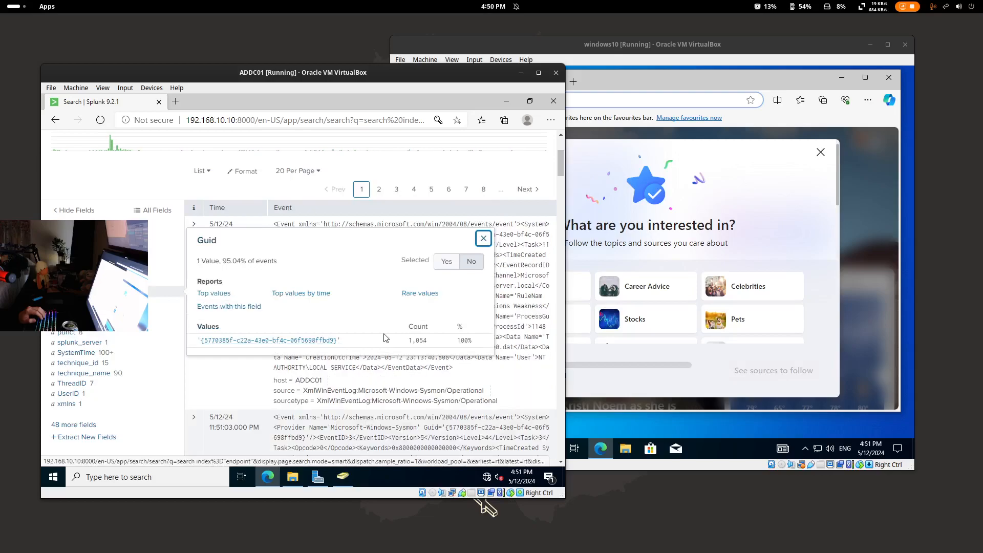
{"action": "left_click", "coordinate": [71, 301]}
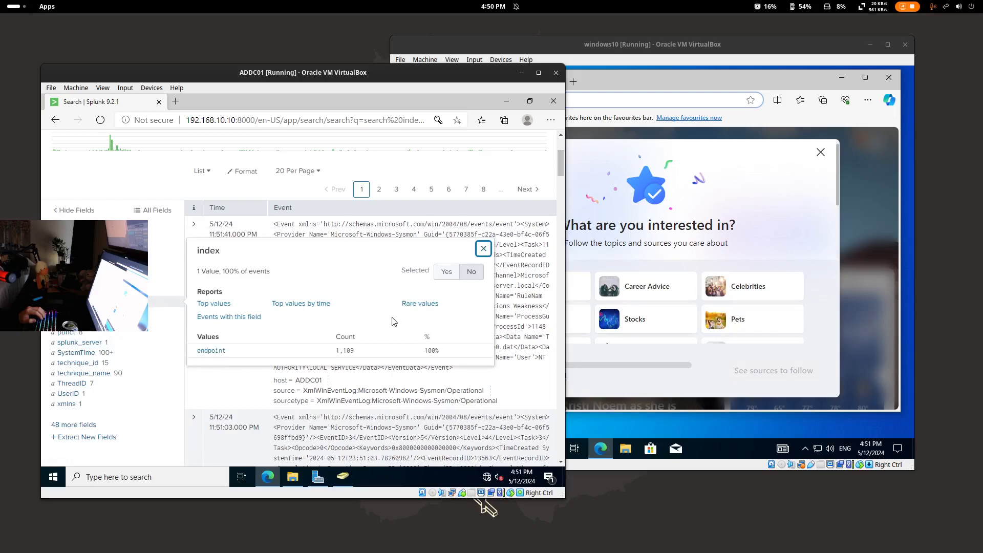
{"action": "left_click", "coordinate": [66, 311]}
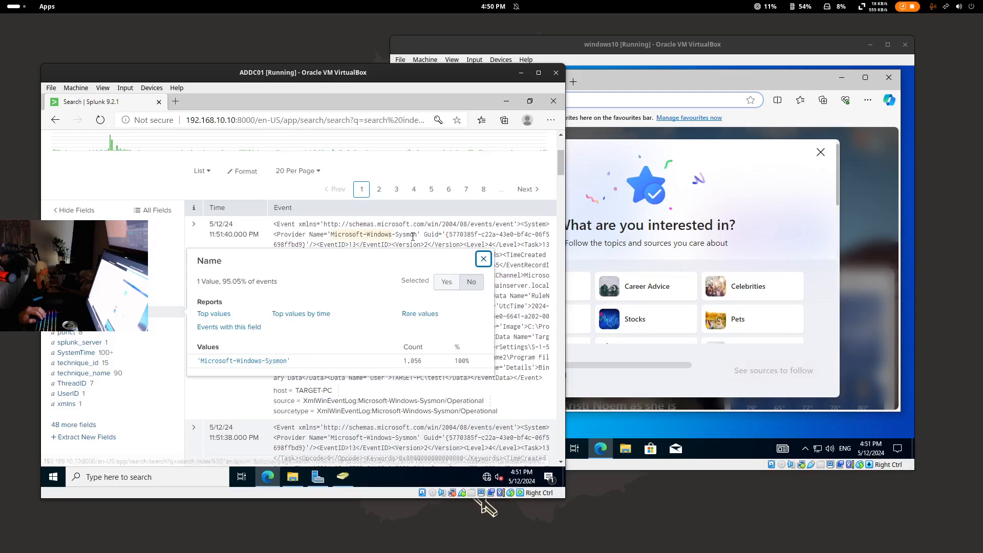
{"action": "left_click", "coordinate": [295, 480]}
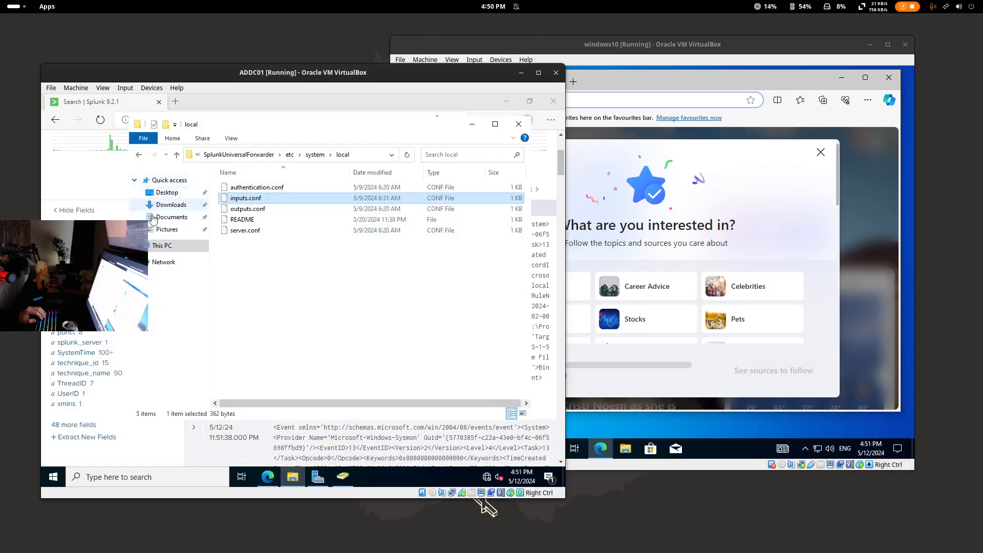
- Browse to C:\Program Files on ADDC01 and minimize the open windows
{"action": "left_click", "coordinate": [162, 247]}
{"action": "double_click", "coordinate": [281, 318]}
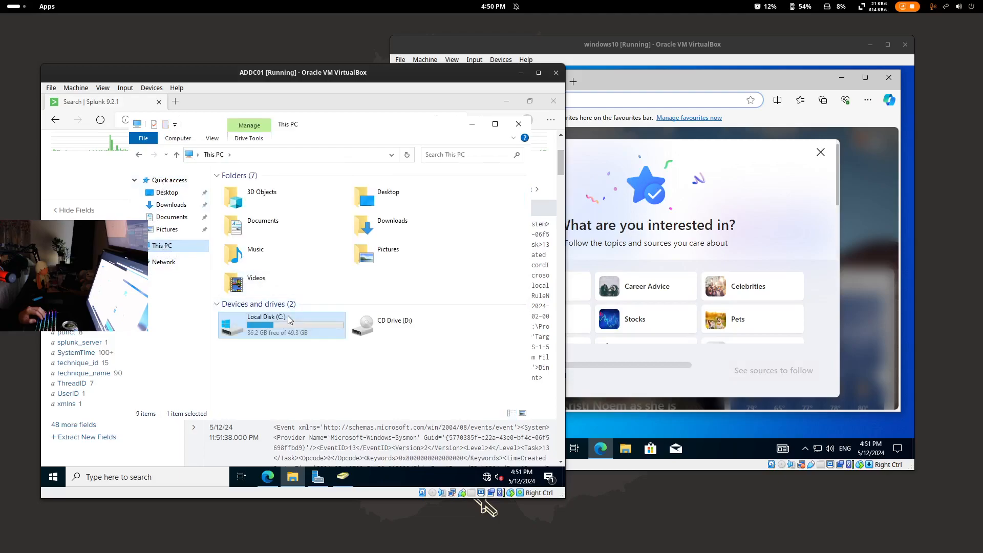
{"action": "double_click", "coordinate": [262, 199]}
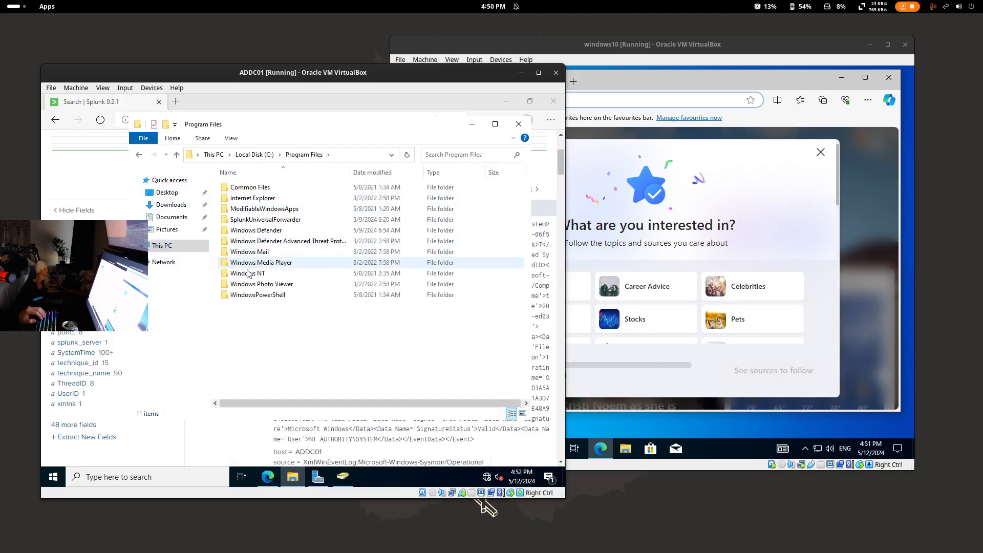
{"action": "left_click_drag", "start_coordinate": [429, 101], "coordinate": [413, 153]}
{"action": "left_click", "coordinate": [483, 151]}
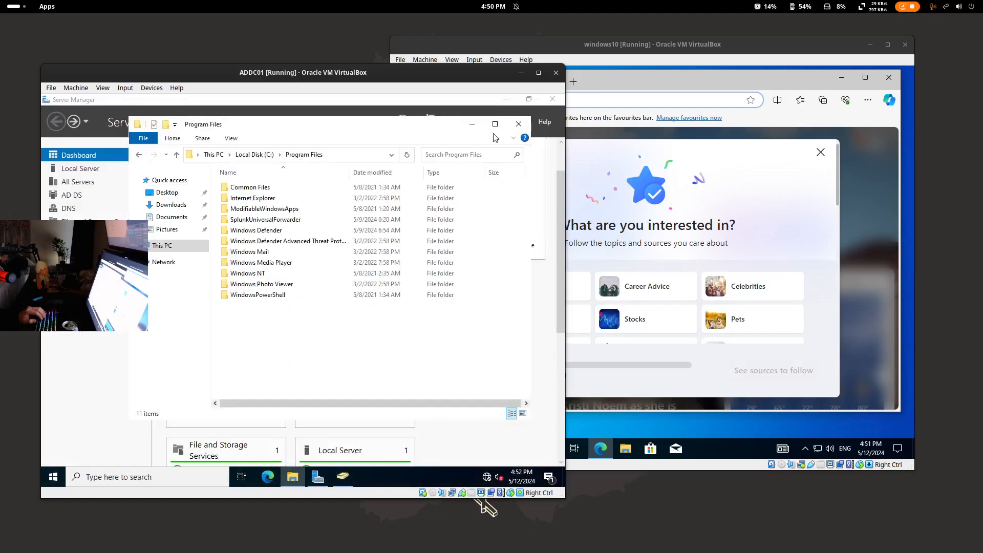
{"action": "left_click", "coordinate": [472, 124]}
{"action": "left_click", "coordinate": [506, 99]}
- Open Services and confirm the Sysmon64 and SplunkForwarder services are running
{"action": "left_click", "coordinate": [180, 475]}
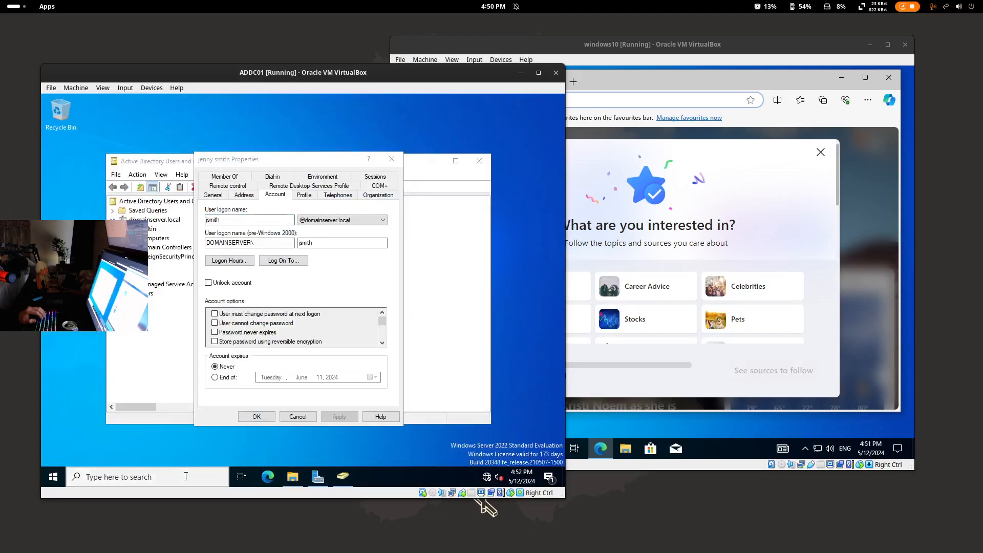
{"action": "type", "text": "ser"}
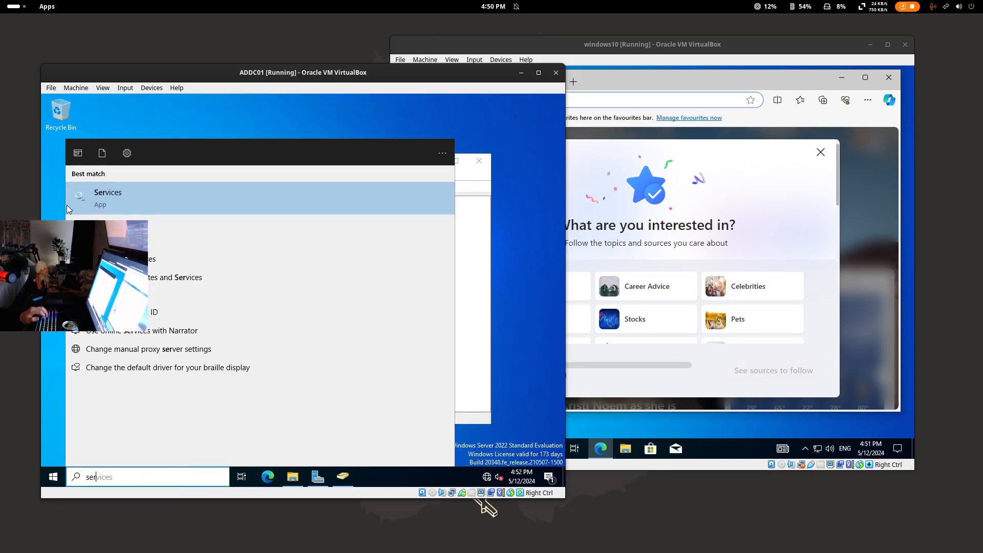
{"action": "left_click", "coordinate": [279, 197]}
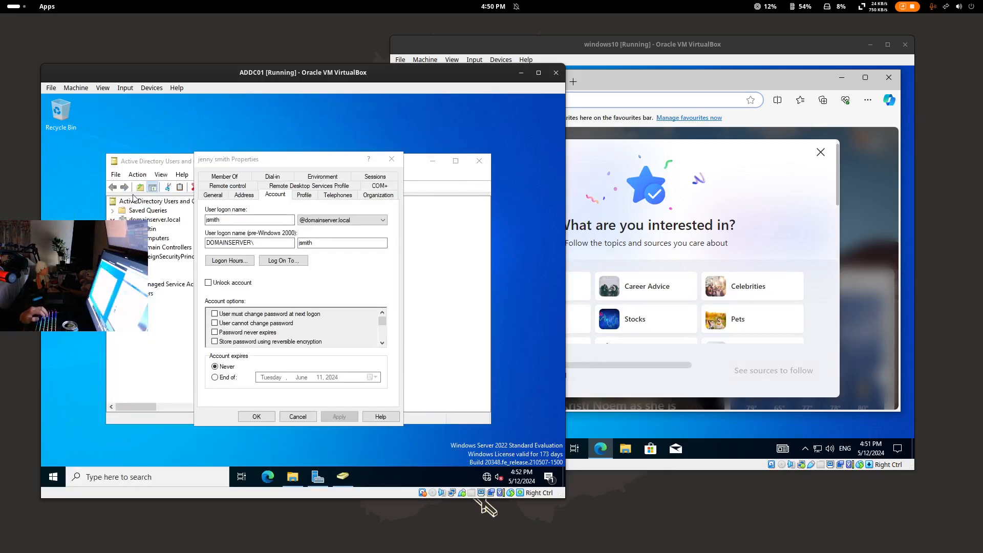
{"action": "left_click", "coordinate": [253, 163]}
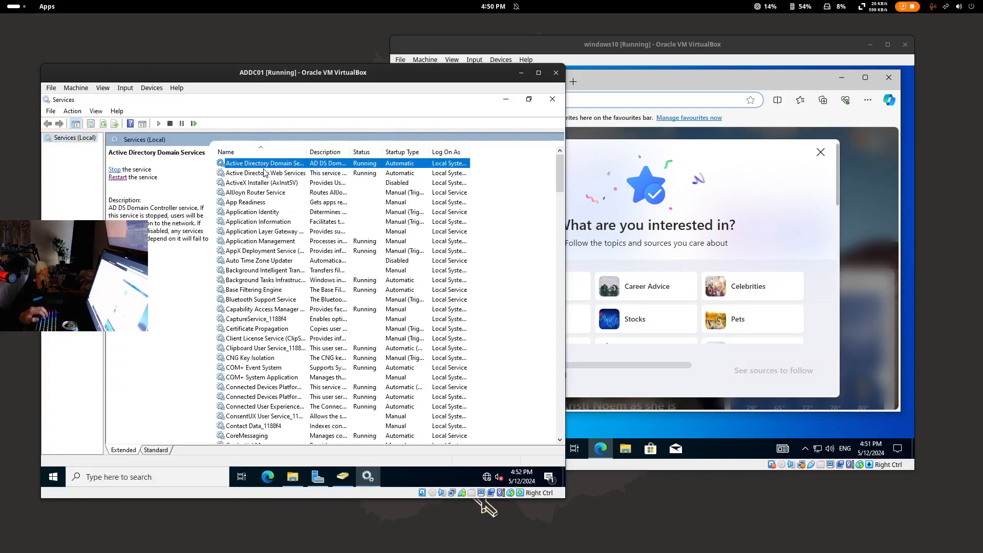
{"action": "key", "text": "s"}
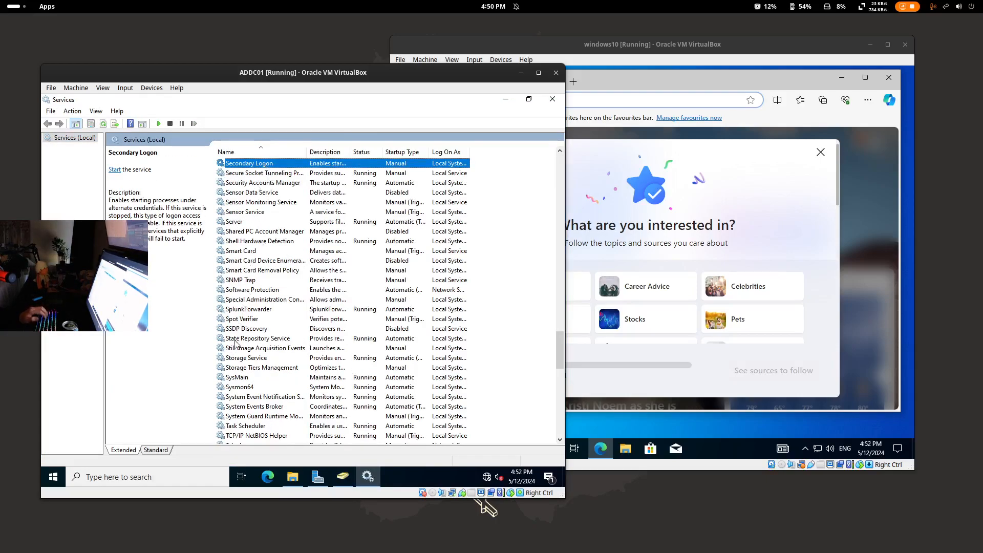
{"action": "left_click", "coordinate": [245, 387]}
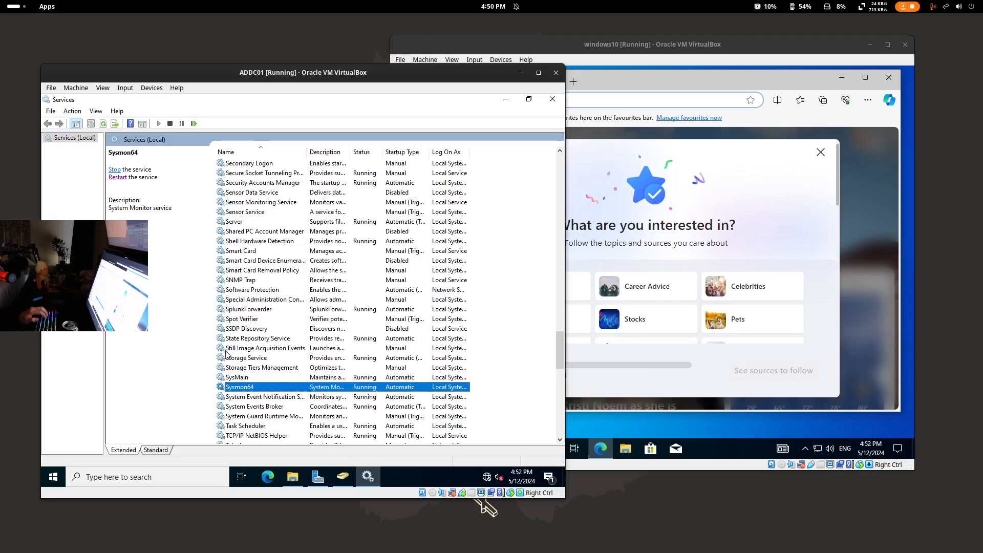
{"action": "left_click", "coordinate": [244, 310]}
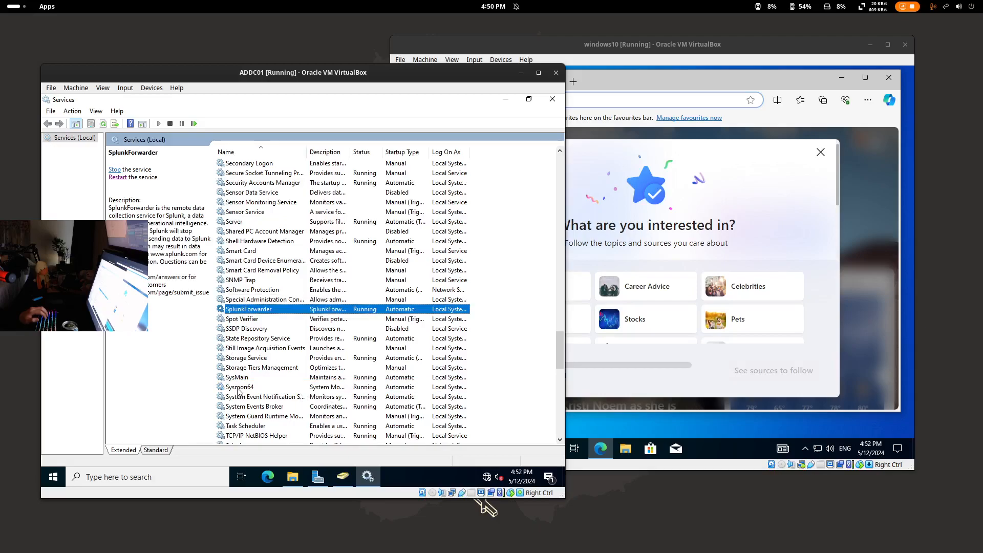
{"action": "left_click", "coordinate": [238, 388]}
{"action": "left_click", "coordinate": [243, 310]}
{"action": "left_click", "coordinate": [249, 387]}
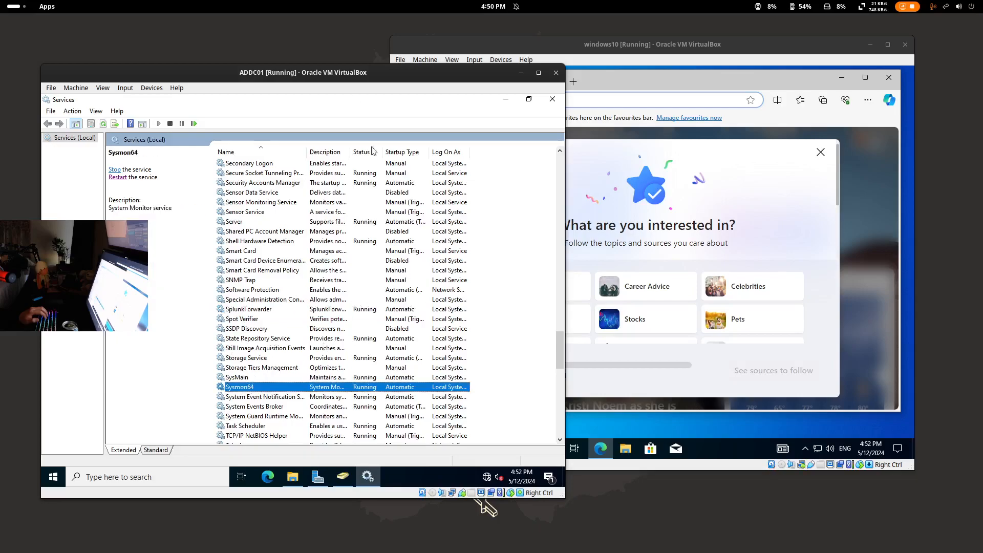
- Close Services, the user properties dialog and Active Directory Users and Computers
{"action": "left_click", "coordinate": [553, 99]}
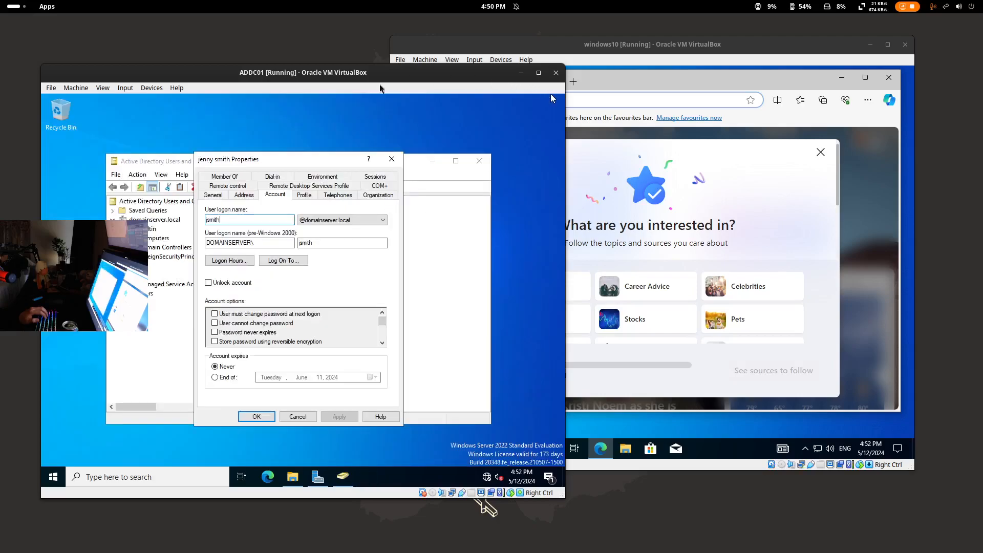
{"action": "left_click", "coordinate": [384, 162]}
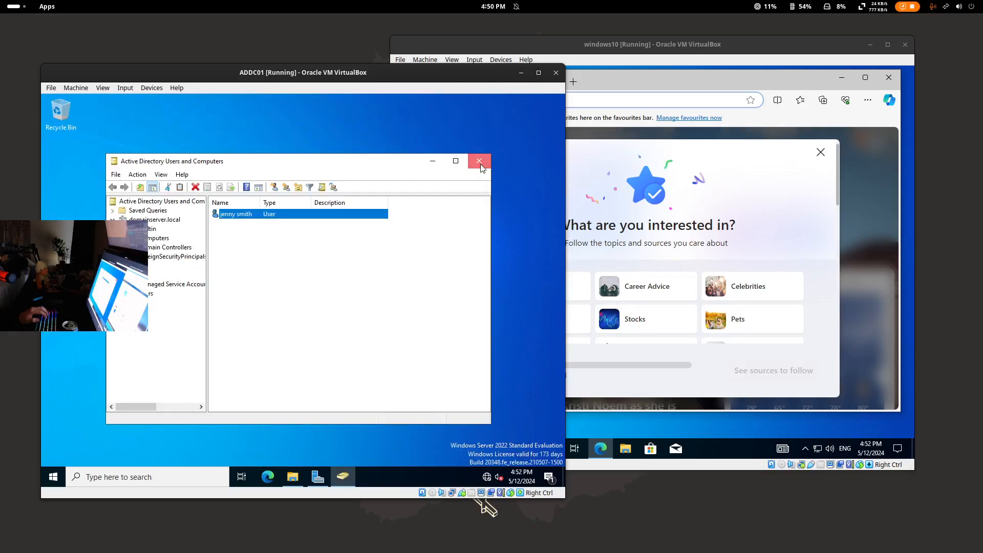
{"action": "left_click", "coordinate": [479, 161]}
{"action": "mouse_move", "coordinate": [376, 78]}
{"action": "left_mouse_down"}
{"action": "mouse_move", "coordinate": [381, 112]}
{"action": "mouse_move", "coordinate": [378, 94]}
{"action": "left_mouse_up"}
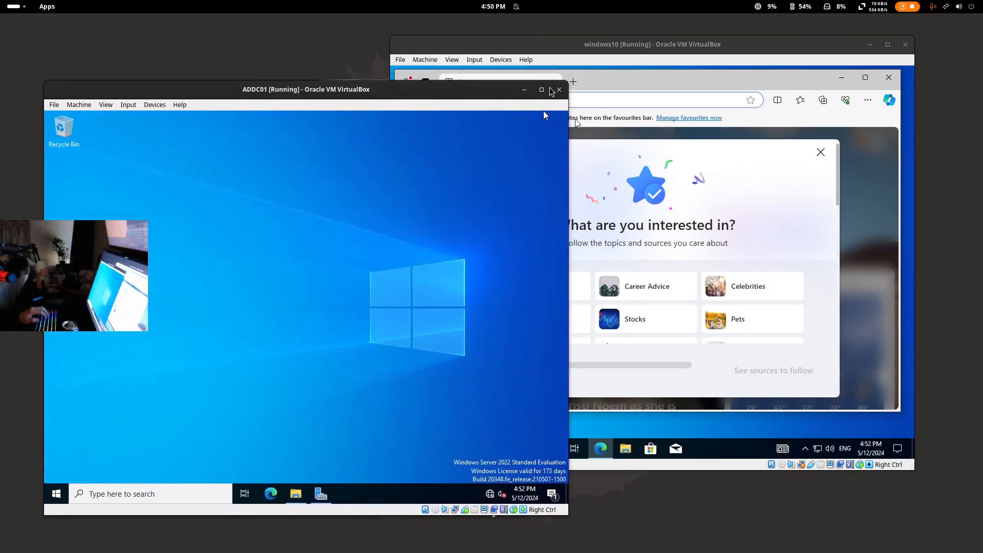
- Shut down ADDC01 with 'shutdown /s' from Command Prompt, then raise the splunk console
{"action": "left_click", "coordinate": [105, 492]}
{"action": "type", "text": "cmd"}
{"action": "left_click", "coordinate": [128, 210]}
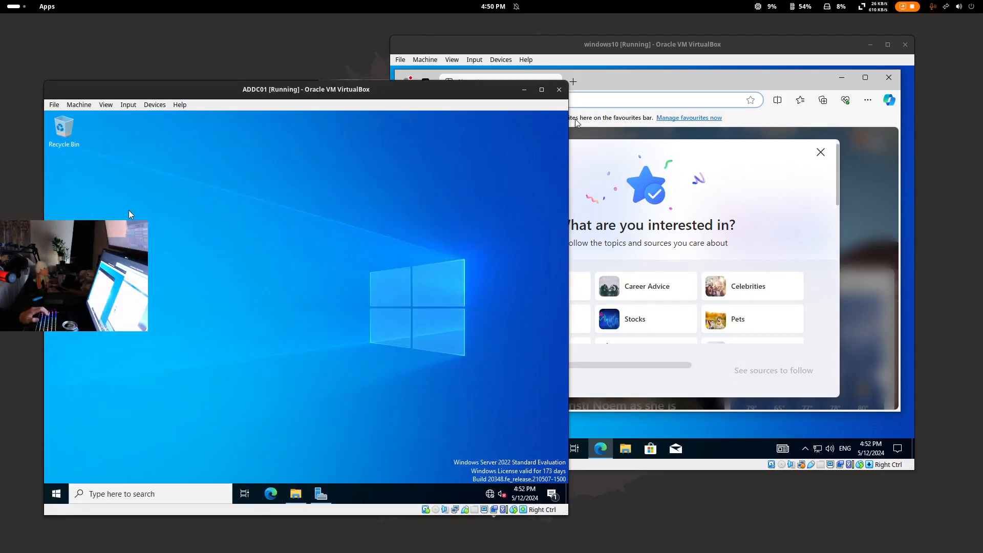
{"action": "type", "text": "shutdown /s"}
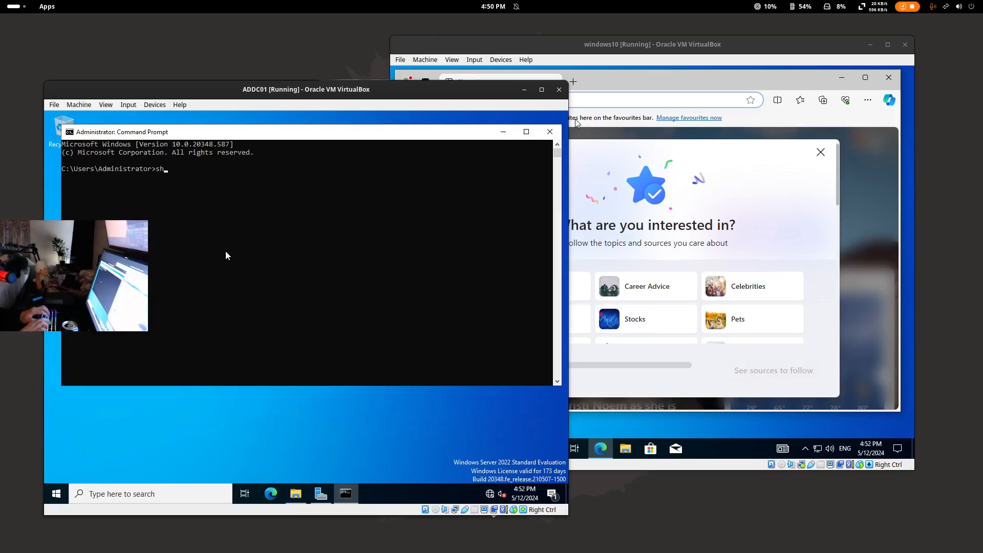
{"action": "key", "text": "Return"}
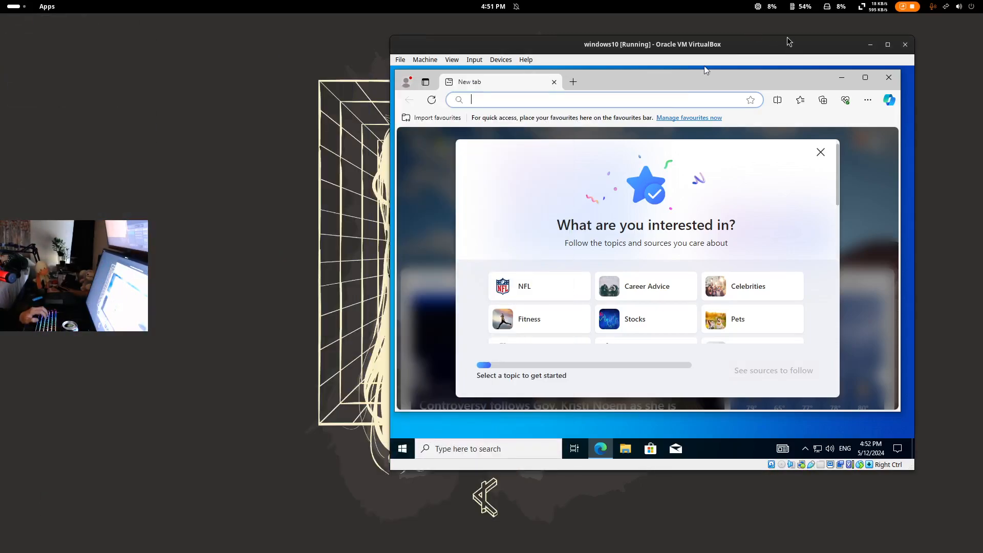
{"action": "left_click_drag", "start_coordinate": [678, 46], "coordinate": [340, 166]}
{"action": "left_click", "coordinate": [625, 174]}
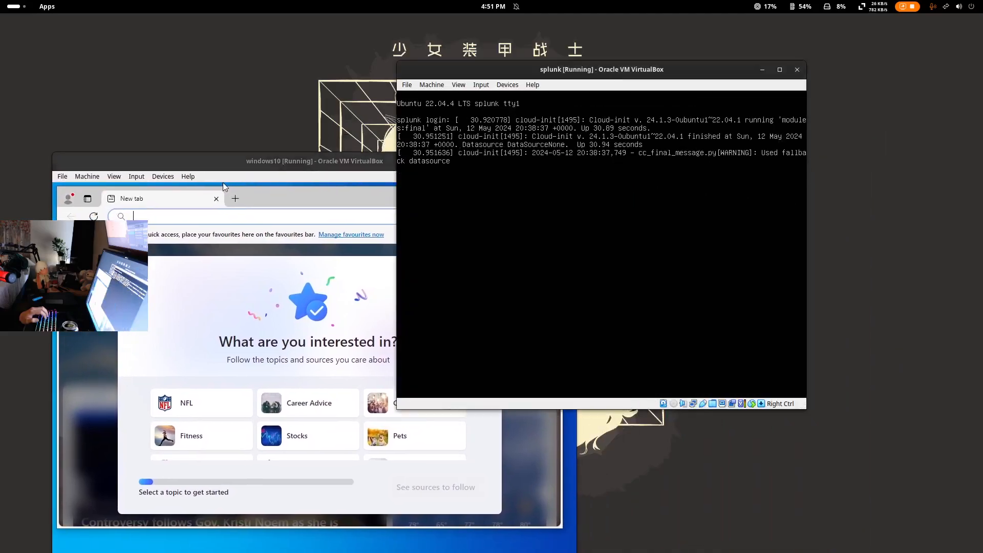